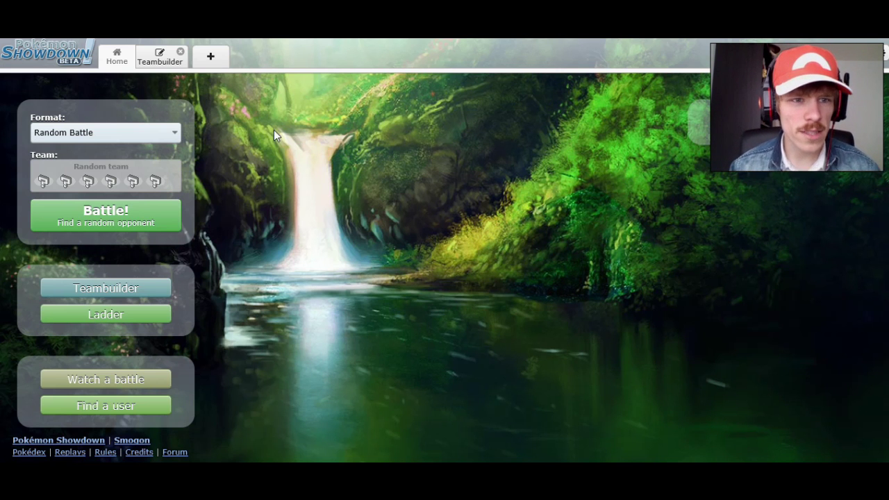
Step: Open the Articuno, Zapdos and Moltres team overview and bring up Articuno's EV and IV editor
{"action": "left_click", "coordinate": [160, 57]}
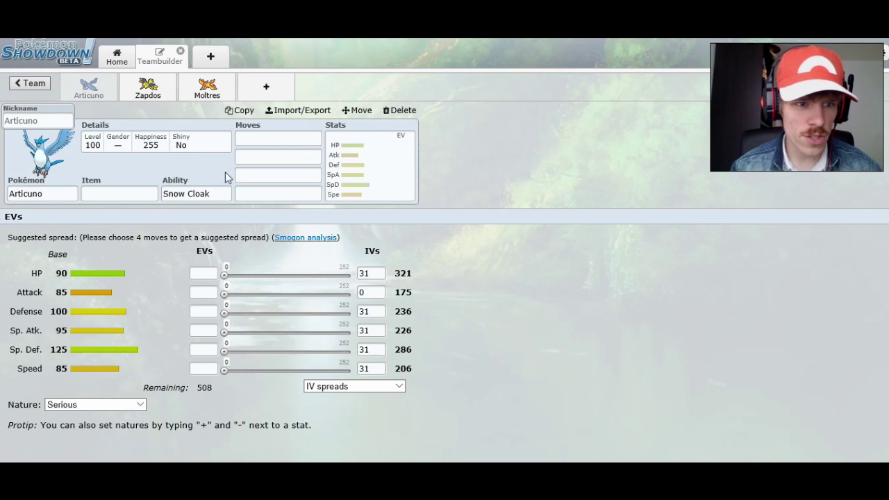
{"action": "left_click", "coordinate": [46, 89]}
{"action": "scroll", "coordinate": [166, 201], "scroll_direction": "down", "scroll_amount": 1}
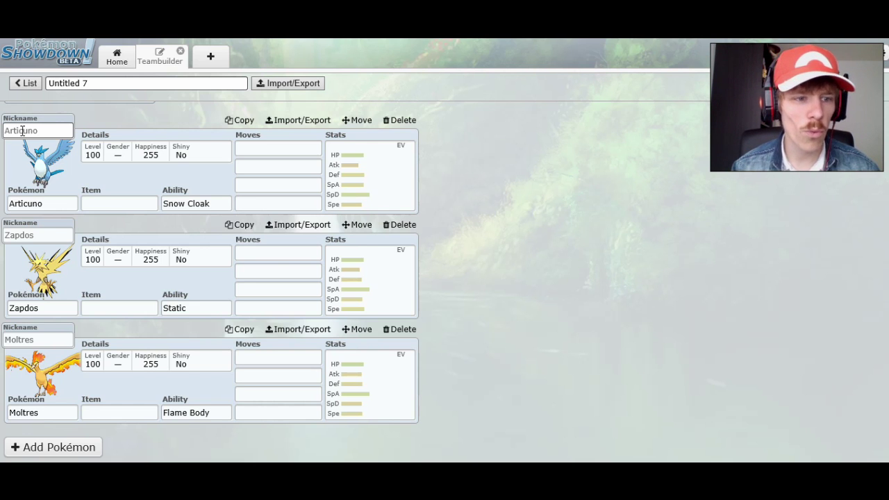
{"action": "left_click", "coordinate": [20, 235]}
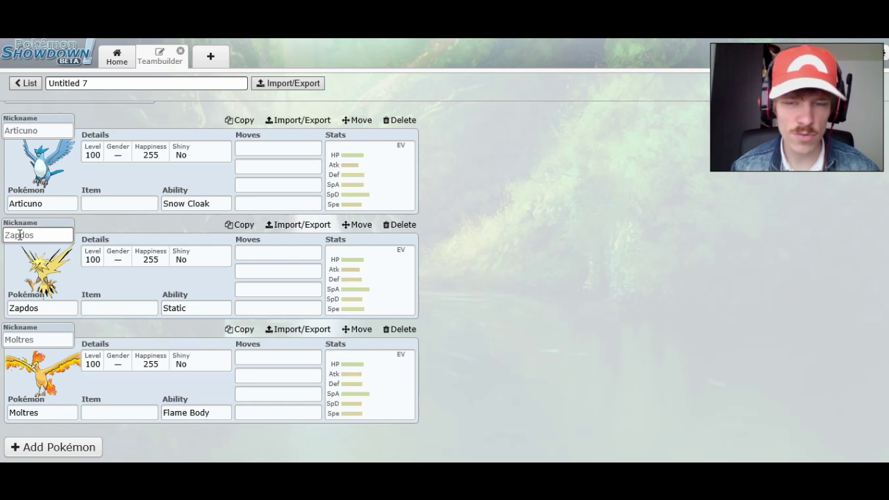
{"action": "left_click", "coordinate": [26, 339]}
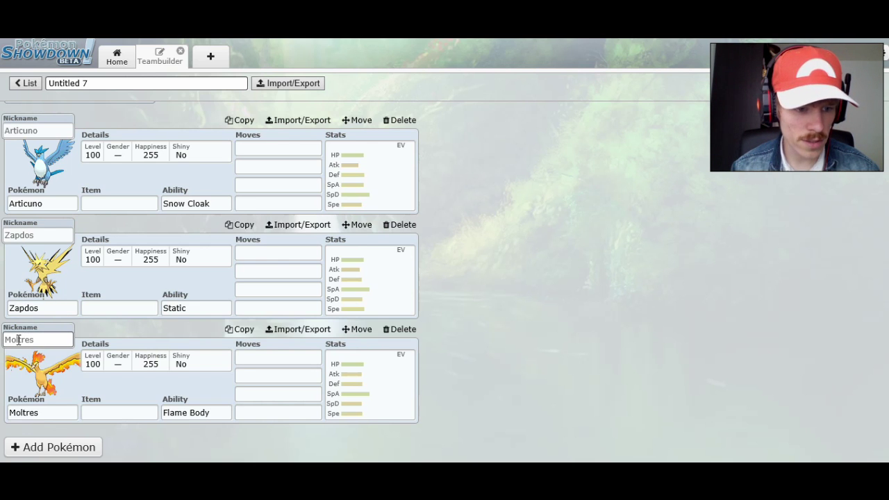
{"action": "left_click", "coordinate": [216, 304]}
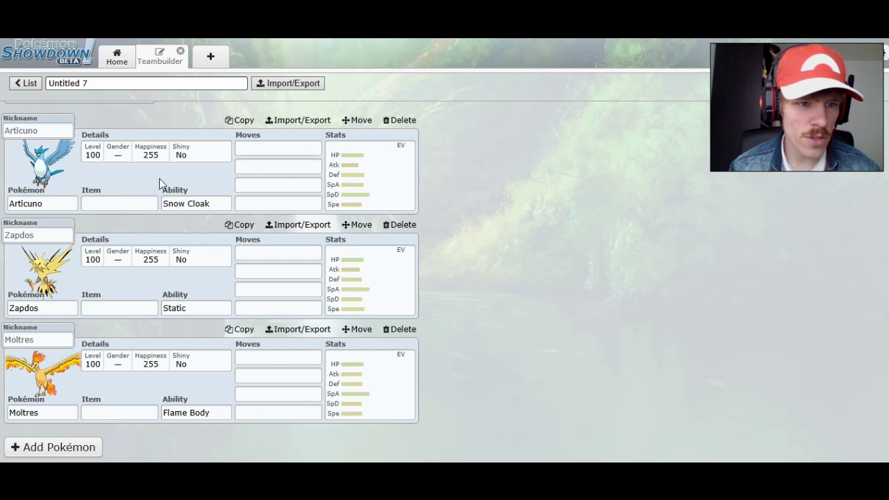
{"action": "left_click", "coordinate": [397, 182]}
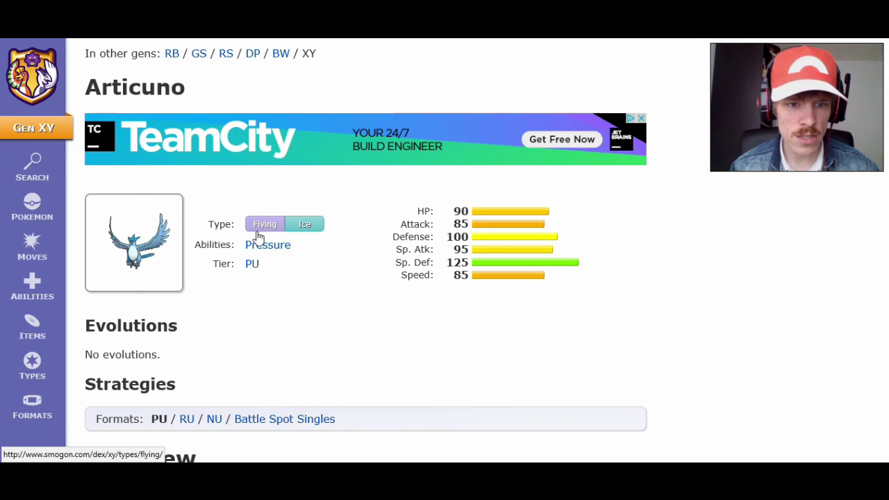
{"action": "mouse_move", "coordinate": [258, 237]}
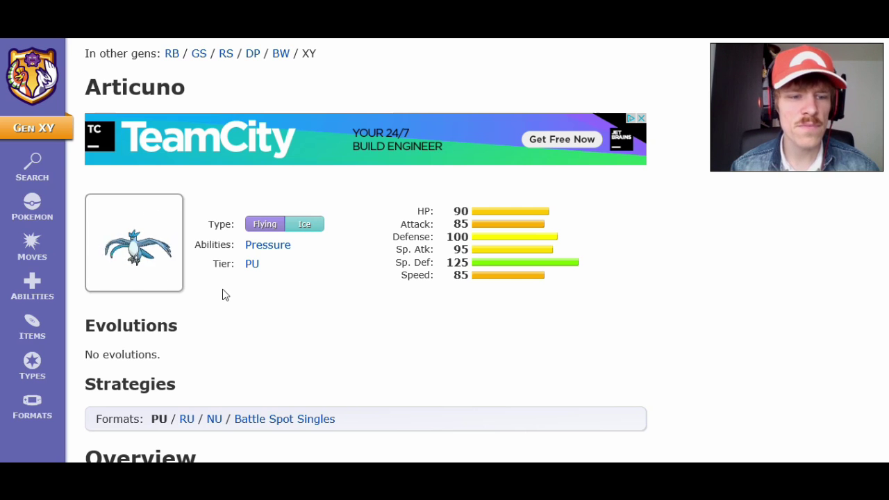
{"action": "key", "text": "ctrl+w"}
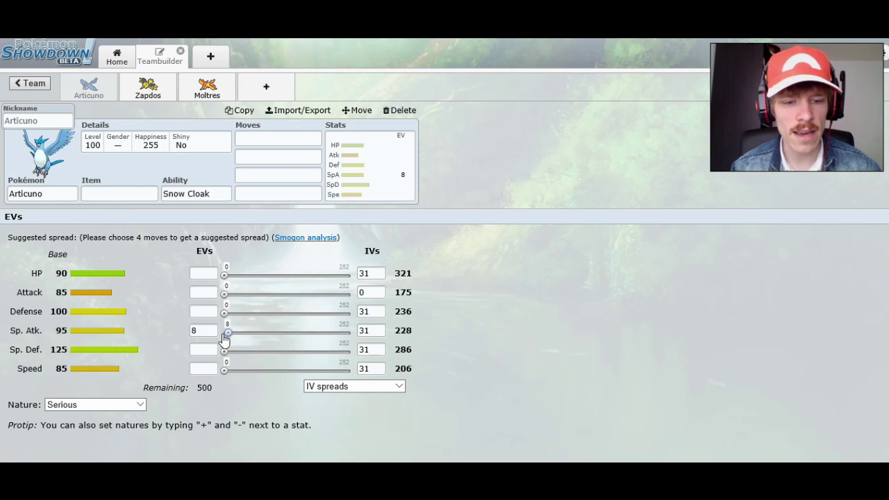
{"action": "left_click", "coordinate": [352, 334]}
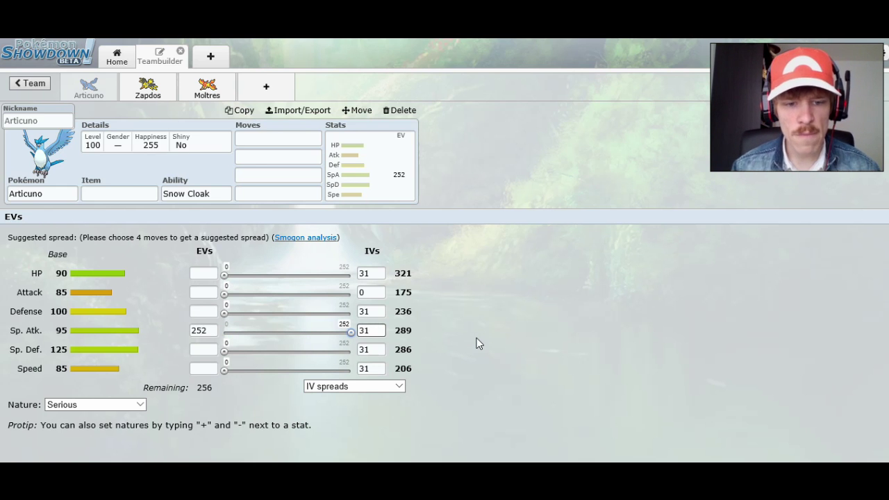
{"action": "left_click_drag", "start_coordinate": [351, 332], "coordinate": [210, 328]}
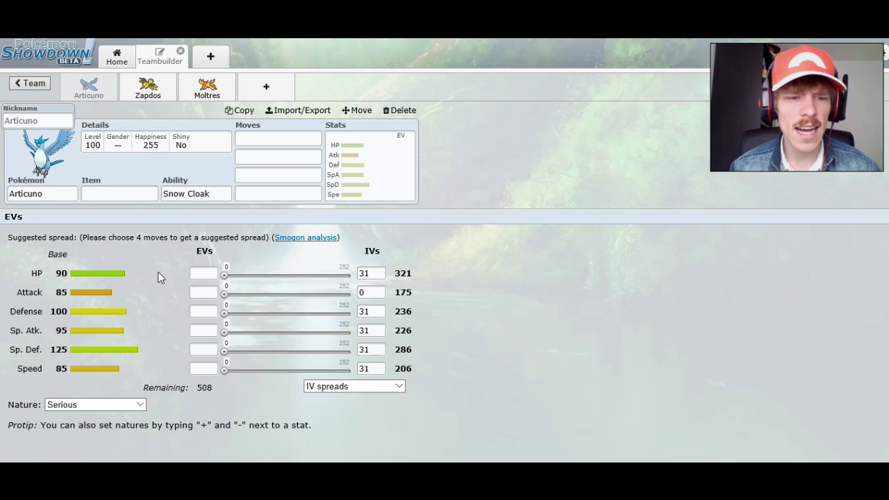
Step: Browse Articuno's popular held items, then search 'hurr' in the first move slot
{"action": "left_click", "coordinate": [140, 193]}
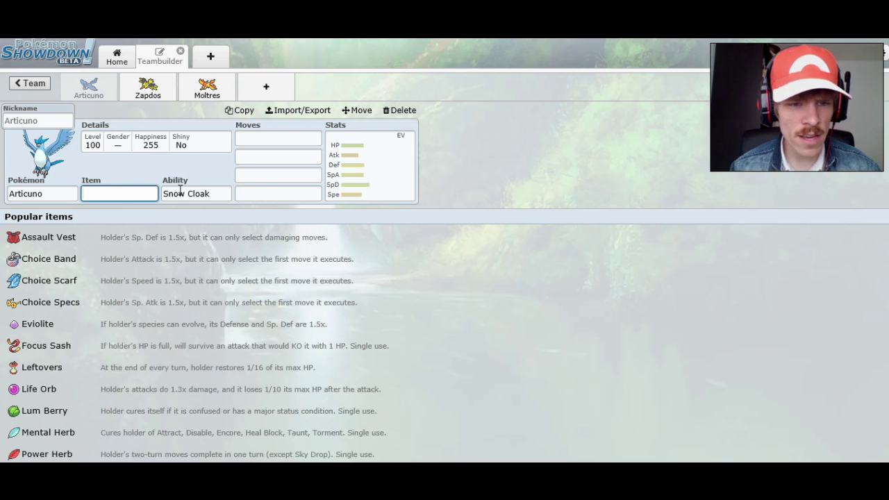
{"action": "left_click", "coordinate": [360, 172]}
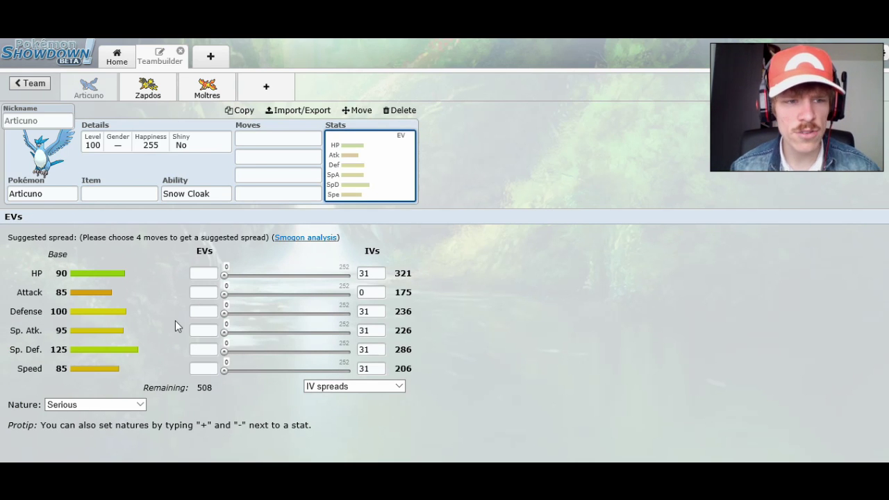
{"action": "left_click", "coordinate": [268, 135]}
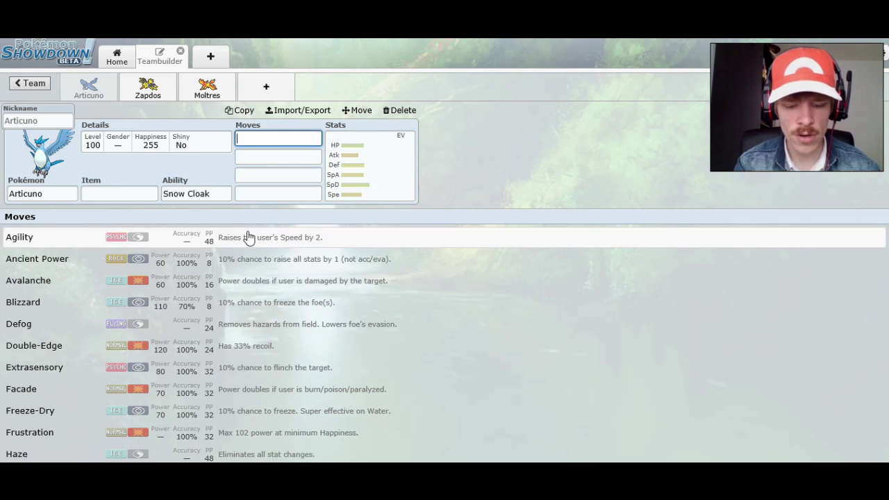
{"action": "type", "text": "hurr"}
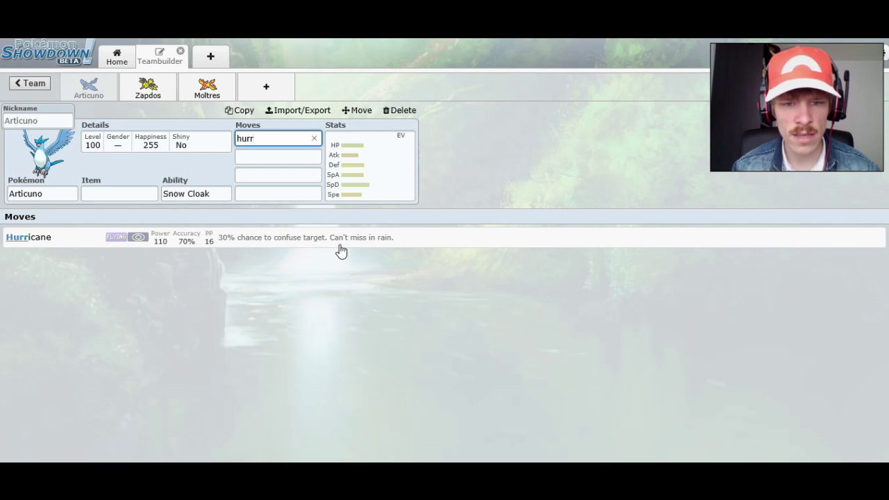
Step: Clear the move search and show Articuno's abilities, Pressure and hidden Snow Cloak
{"action": "left_click_drag", "start_coordinate": [263, 138], "coordinate": [229, 139]}
{"action": "key", "text": "BackSpace"}
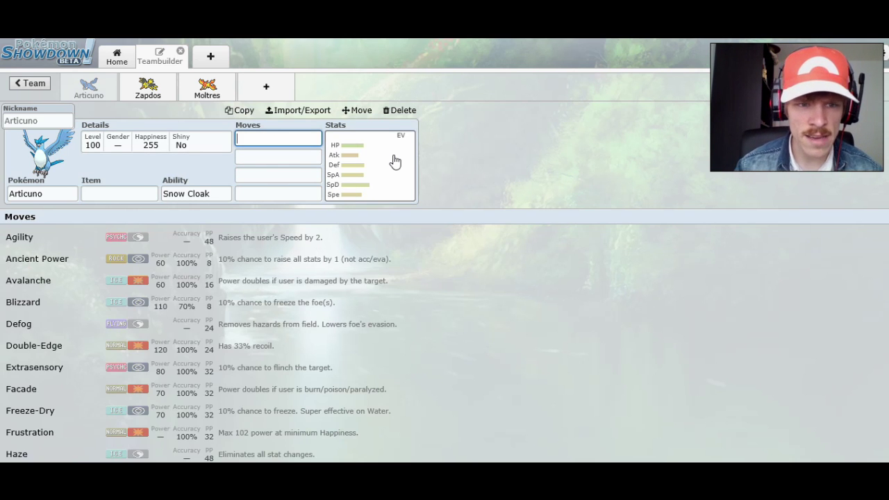
{"action": "left_click", "coordinate": [211, 196]}
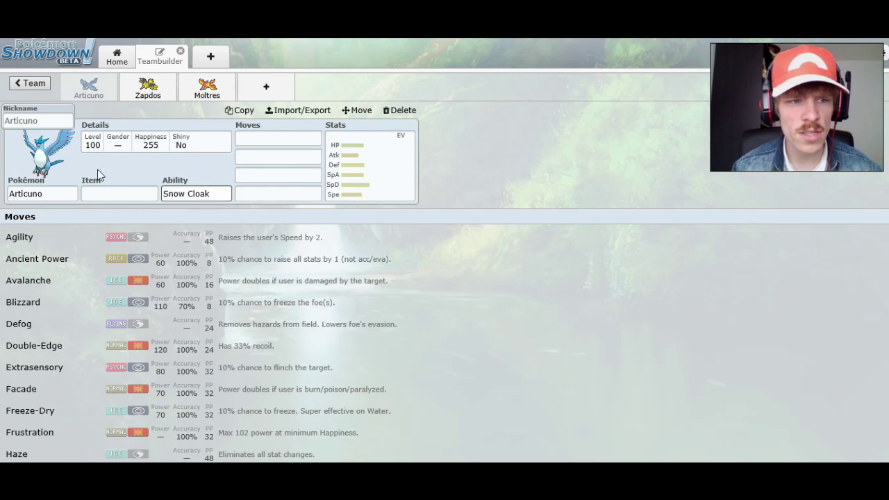
{"action": "left_click", "coordinate": [173, 194]}
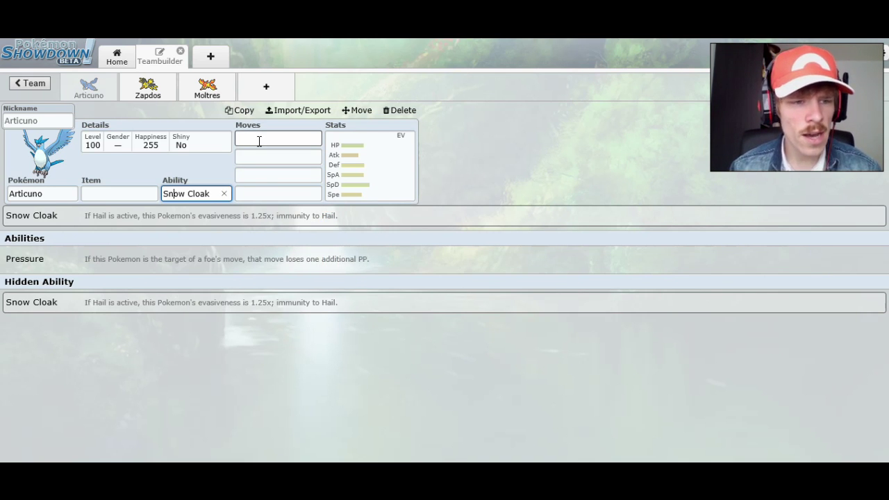
Step: Change Articuno's ability from Snow Cloak to Pressure
{"action": "left_click", "coordinate": [195, 171]}
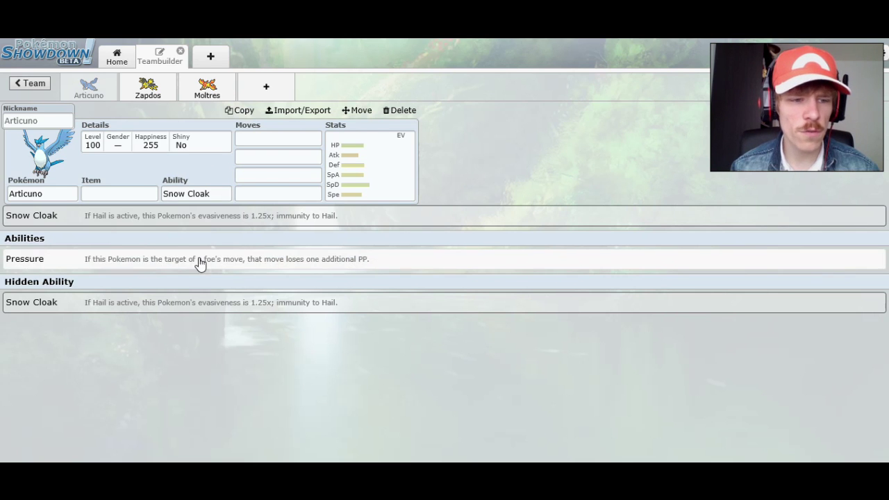
{"action": "left_click", "coordinate": [200, 263]}
{"action": "left_click", "coordinate": [198, 187]}
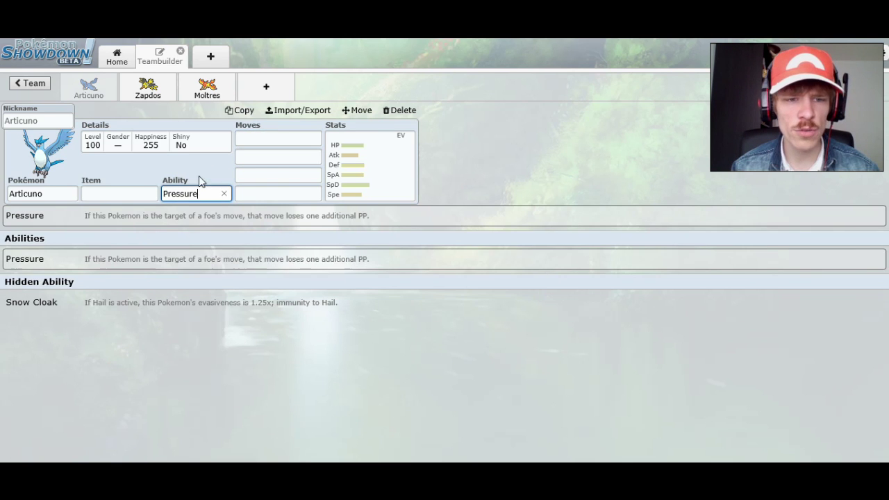
{"action": "left_click", "coordinate": [245, 141]}
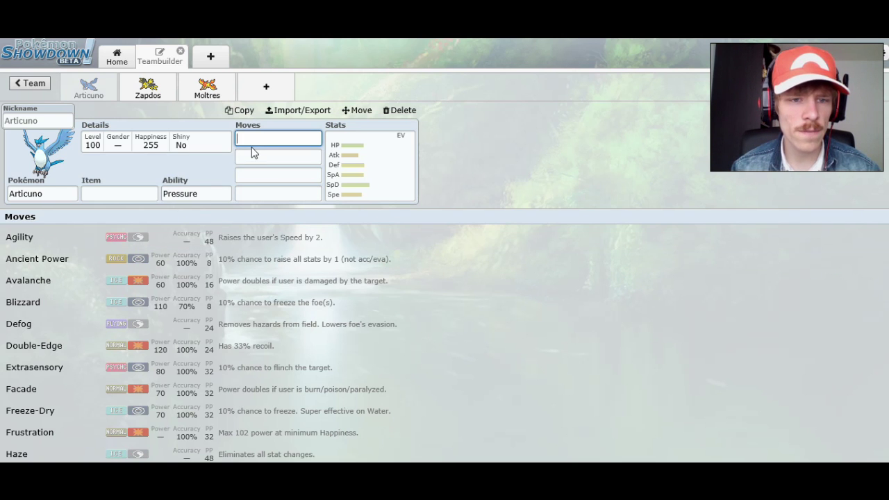
Step: Filter the first move slot by 'ice', browse the Ice moves, then clear the filter
{"action": "type", "text": "ice"}
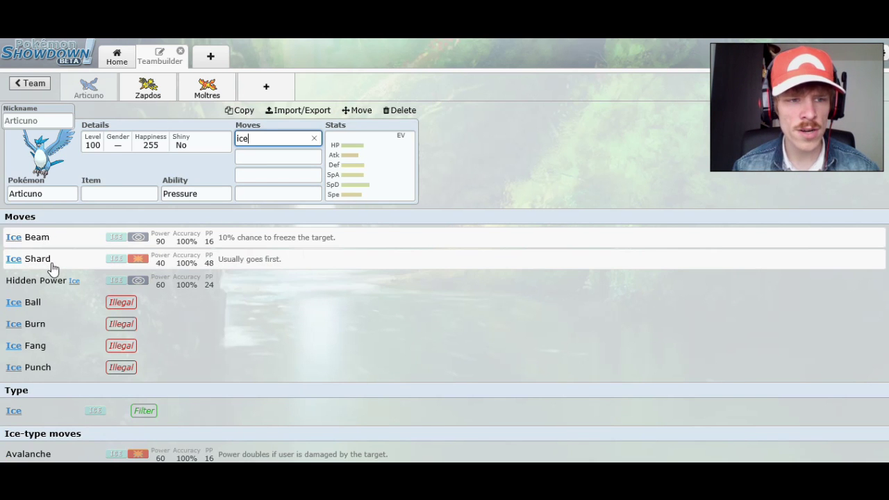
{"action": "scroll", "coordinate": [250, 278], "scroll_direction": "down", "scroll_amount": 3}
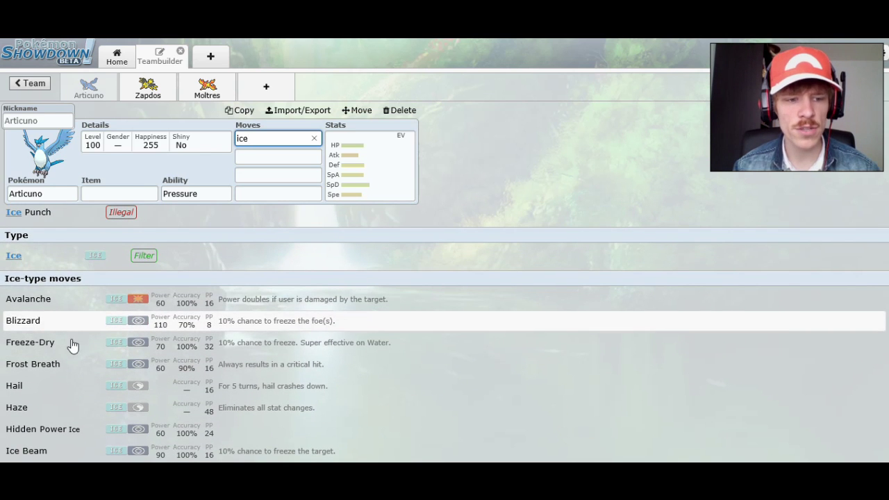
{"action": "scroll", "coordinate": [73, 361], "scroll_direction": "down", "scroll_amount": 1}
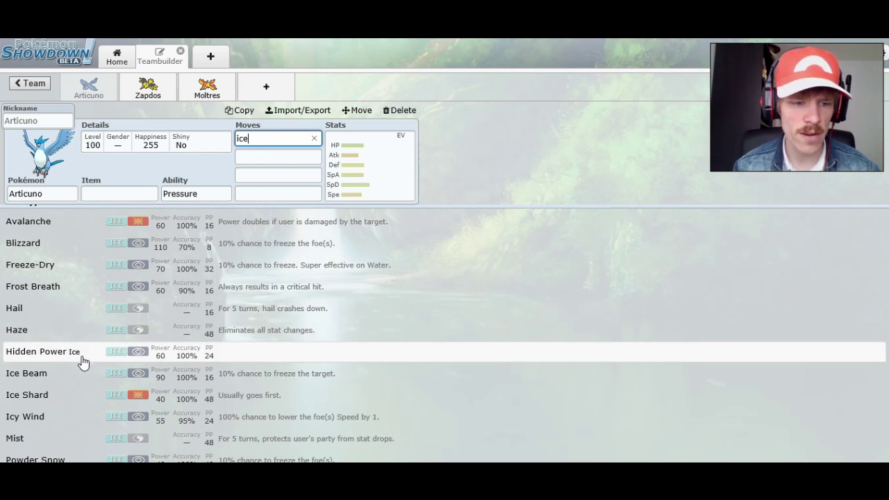
{"action": "scroll", "coordinate": [67, 382], "scroll_direction": "down", "scroll_amount": 1}
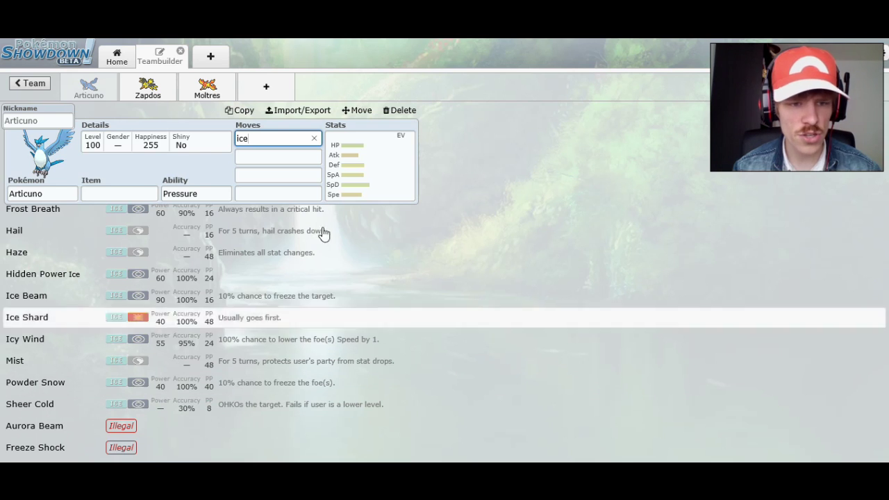
{"action": "left_click", "coordinate": [260, 137]}
{"action": "key", "text": "BackSpace"}
{"action": "scroll", "coordinate": [211, 304], "scroll_direction": "up", "scroll_amount": 2}
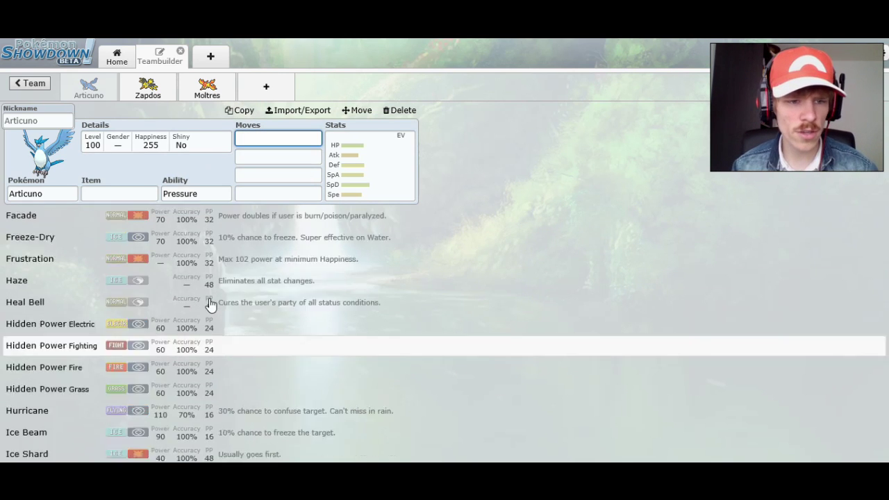
{"action": "scroll", "coordinate": [210, 304], "scroll_direction": "up", "scroll_amount": 2}
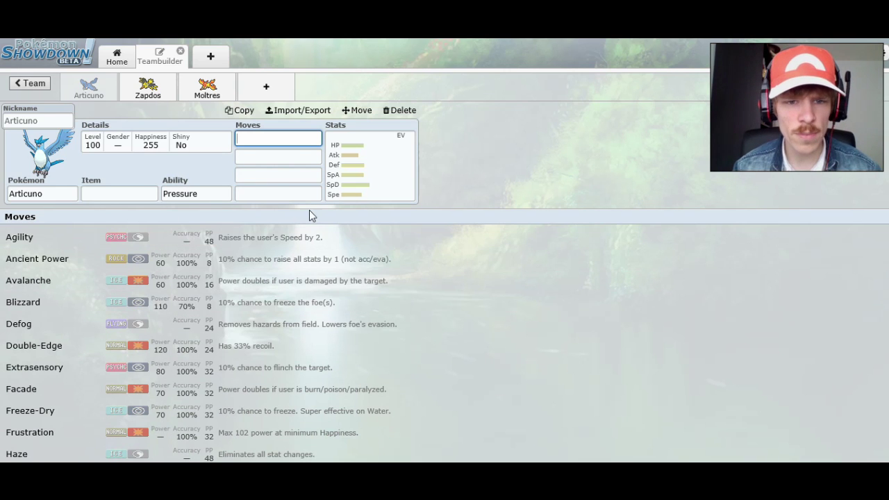
Step: Leave Articuno's held item empty and bring up its learnable moves for the first slot
{"action": "left_click", "coordinate": [362, 203]}
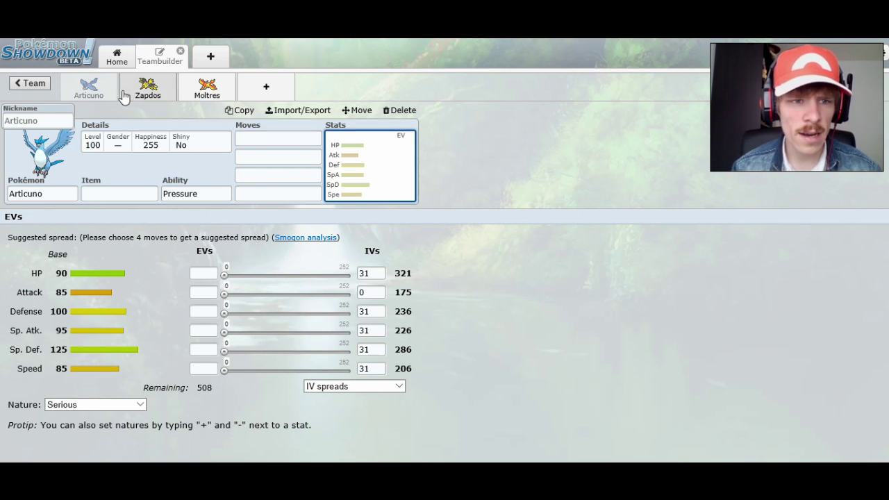
{"action": "left_click", "coordinate": [143, 196]}
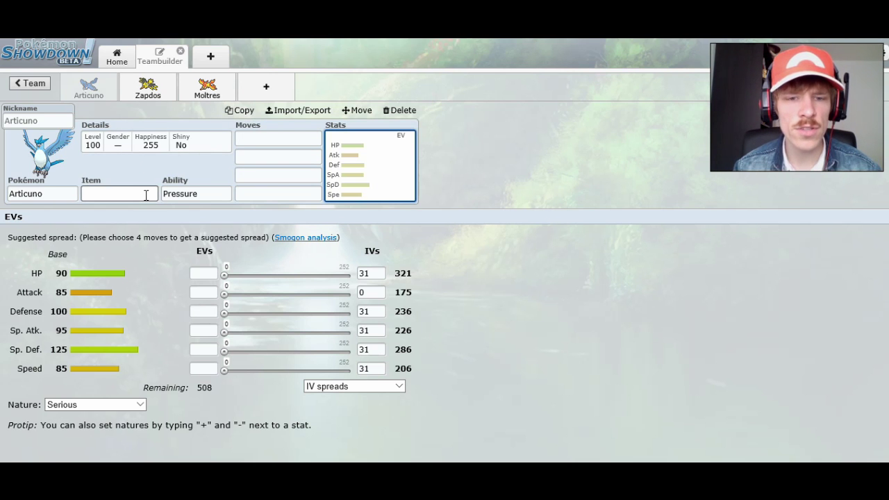
{"action": "left_click", "coordinate": [109, 360]}
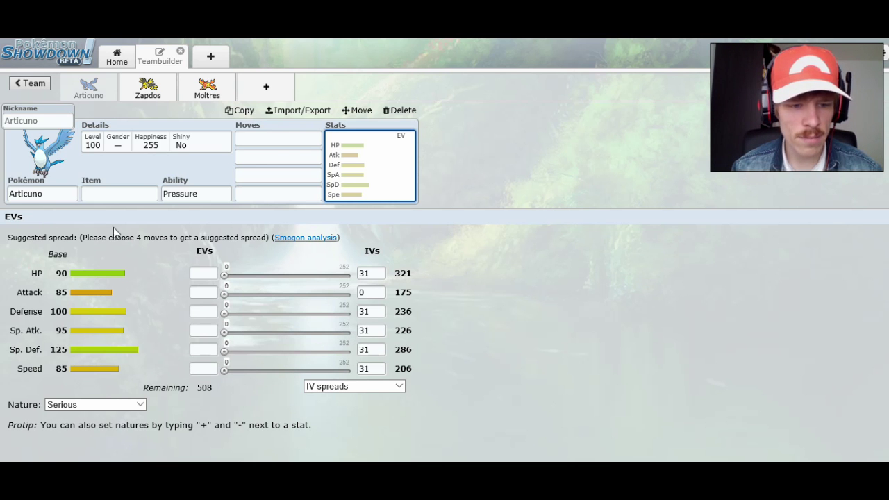
{"action": "left_click", "coordinate": [280, 136]}
{"action": "left_click", "coordinate": [282, 135]}
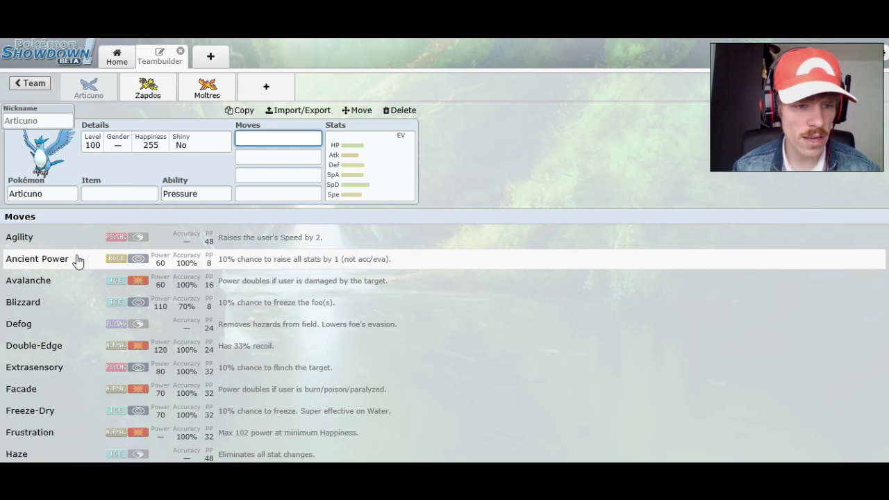
Step: Scroll through Articuno's learnable moves, Air Cutter through Secret Power
{"action": "scroll", "coordinate": [70, 263], "scroll_direction": "down", "scroll_amount": 1}
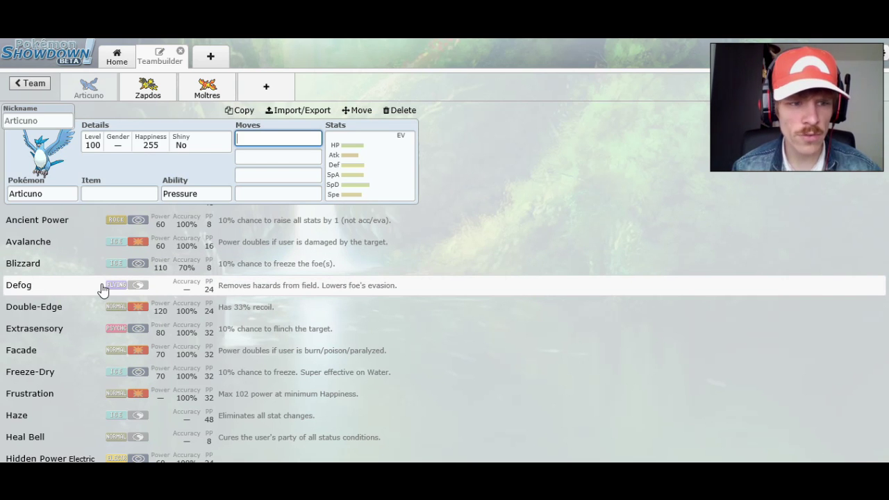
{"action": "scroll", "coordinate": [97, 289], "scroll_direction": "down", "scroll_amount": 1}
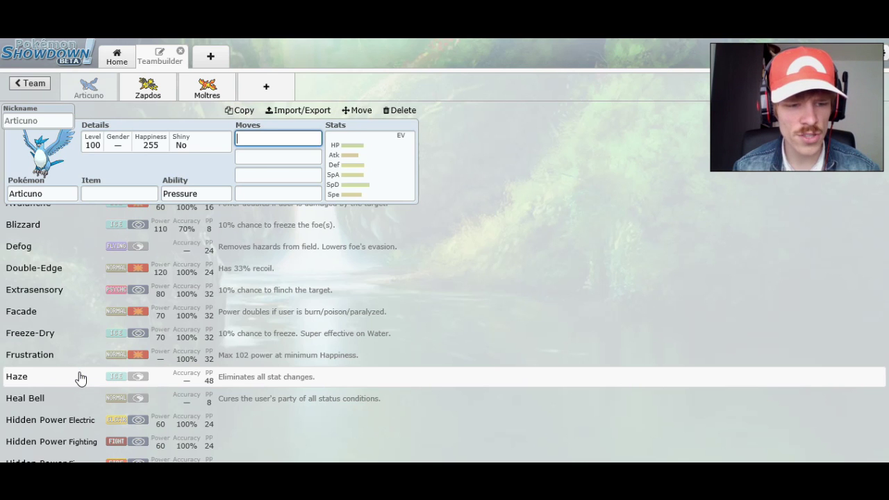
{"action": "scroll", "coordinate": [78, 373], "scroll_direction": "down", "scroll_amount": 1}
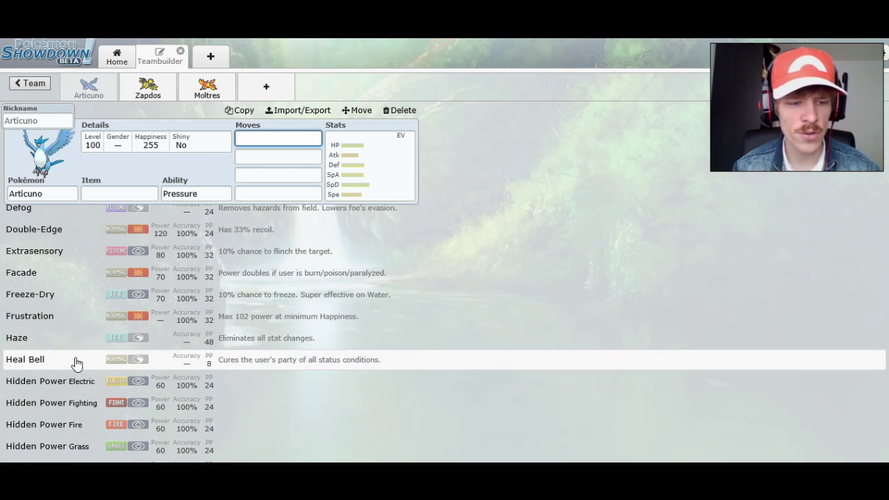
{"action": "scroll", "coordinate": [74, 361], "scroll_direction": "down", "scroll_amount": 3}
{"action": "scroll", "coordinate": [62, 258], "scroll_direction": "up", "scroll_amount": 1}
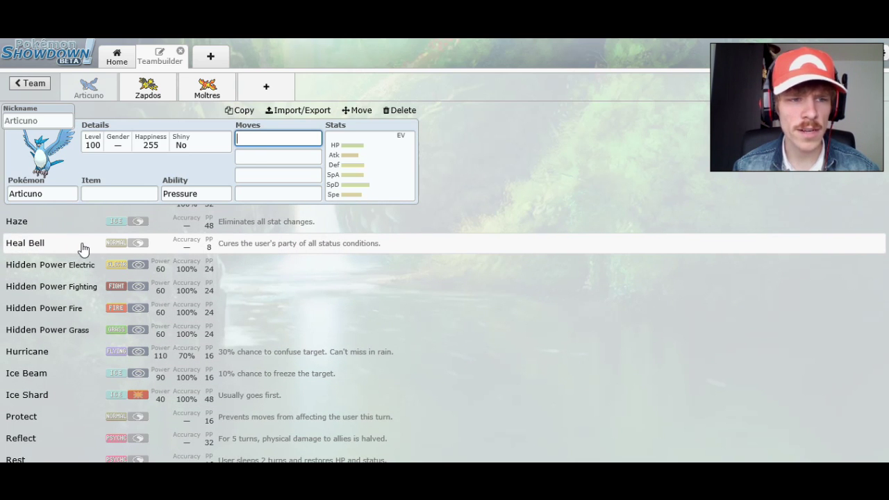
{"action": "scroll", "coordinate": [82, 248], "scroll_direction": "down", "scroll_amount": 2}
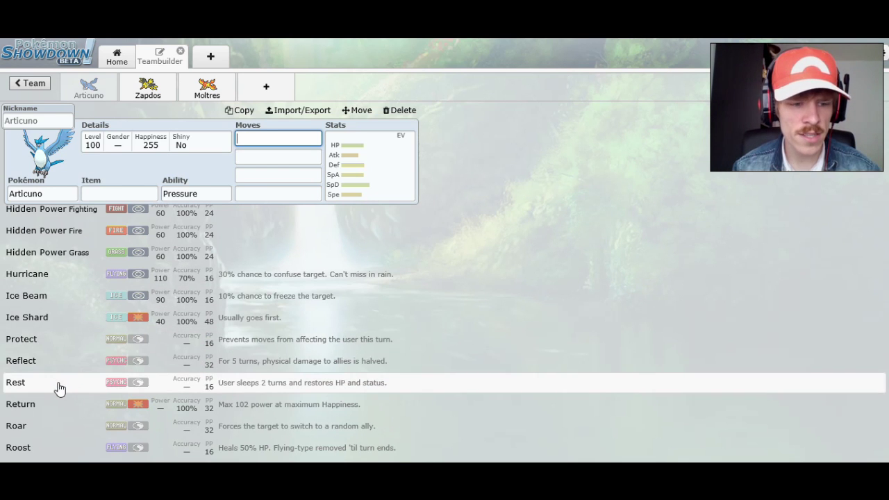
{"action": "scroll", "coordinate": [60, 384], "scroll_direction": "down", "scroll_amount": 1}
{"action": "scroll", "coordinate": [60, 384], "scroll_direction": "down", "scroll_amount": 2}
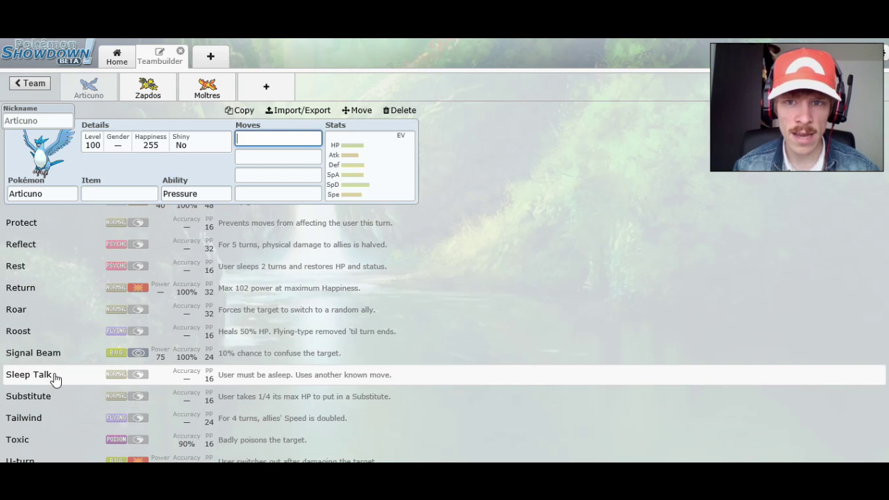
{"action": "scroll", "coordinate": [60, 410], "scroll_direction": "down", "scroll_amount": 2}
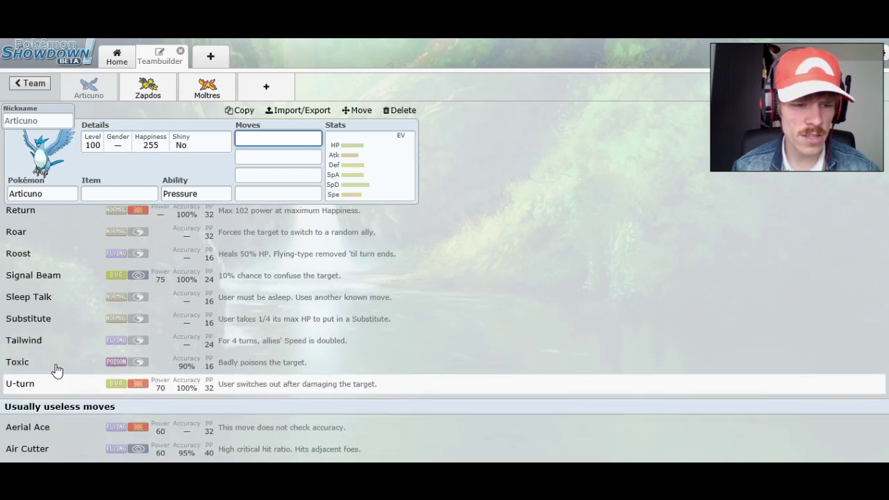
{"action": "scroll", "coordinate": [53, 382], "scroll_direction": "down", "scroll_amount": 4}
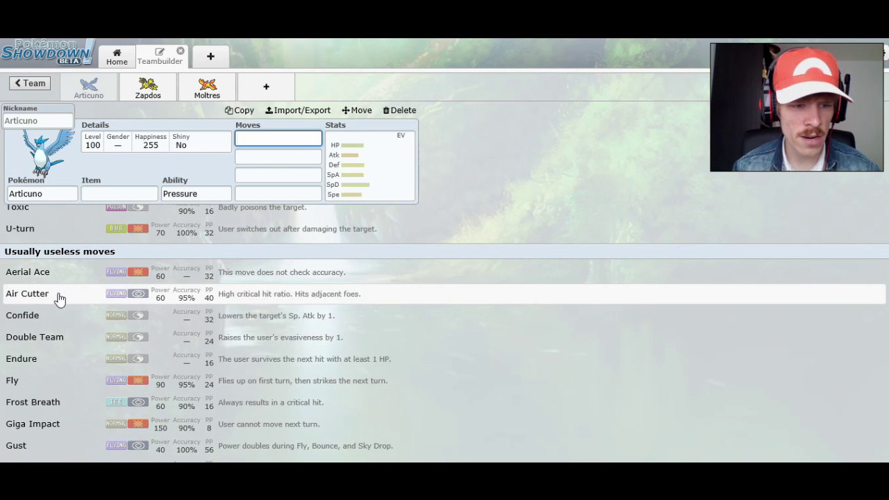
{"action": "scroll", "coordinate": [59, 381], "scroll_direction": "down", "scroll_amount": 2}
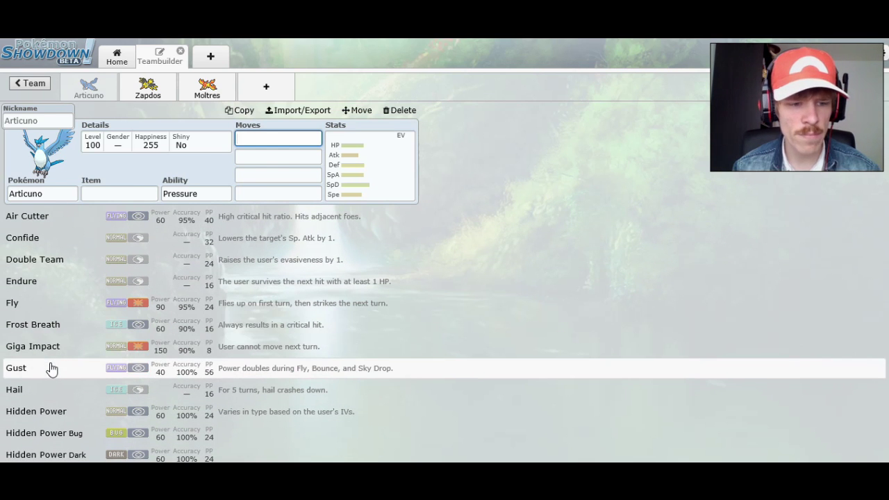
{"action": "scroll", "coordinate": [54, 388], "scroll_direction": "down", "scroll_amount": 10}
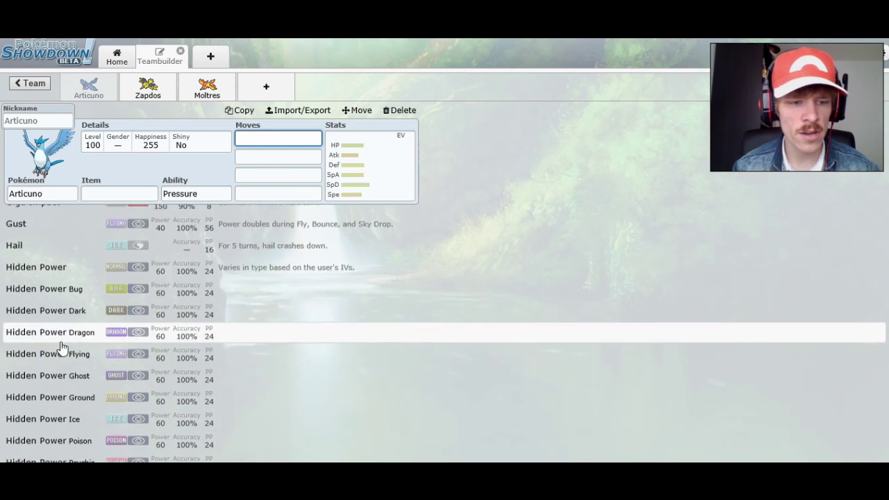
{"action": "scroll", "coordinate": [61, 323], "scroll_direction": "down", "scroll_amount": 1}
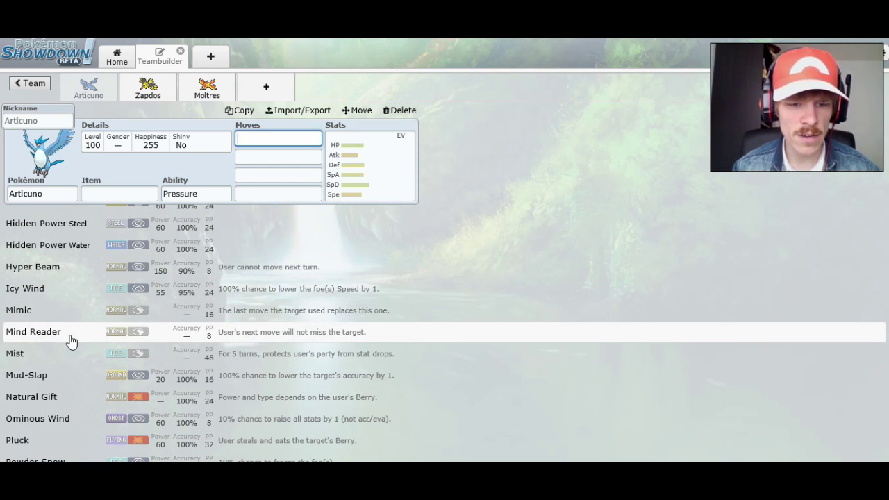
{"action": "scroll", "coordinate": [71, 341], "scroll_direction": "down", "scroll_amount": 3}
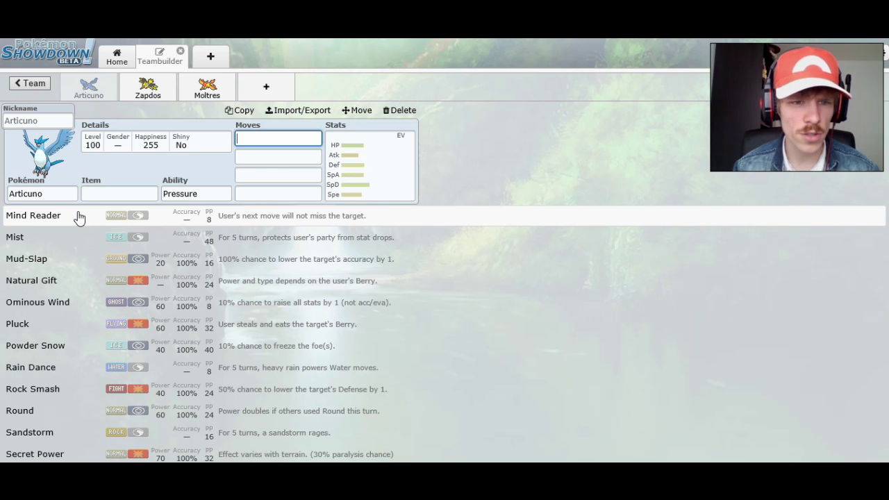
Step: Filter moves by 'she', then clear it and scroll down toward Steel Wing
{"action": "type", "text": "she"}
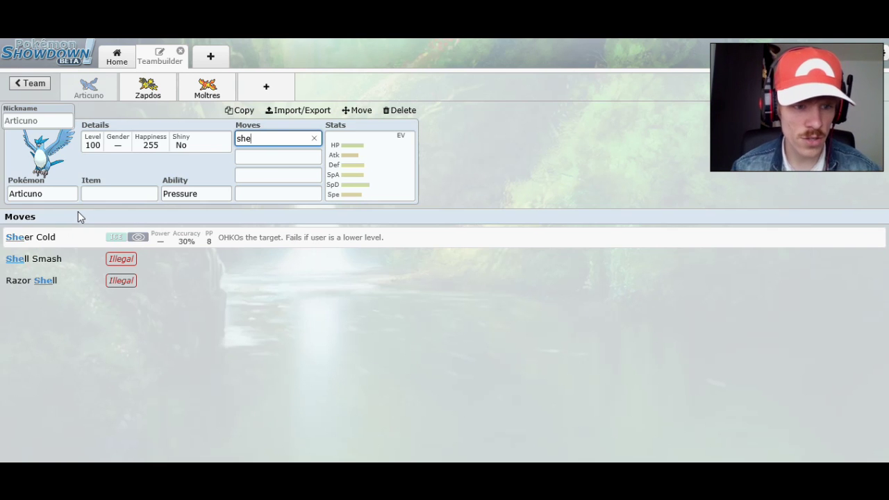
{"action": "key", "text": "BackSpace"}
{"action": "key", "text": "BackSpace"}
{"action": "key", "text": "BackSpace"}
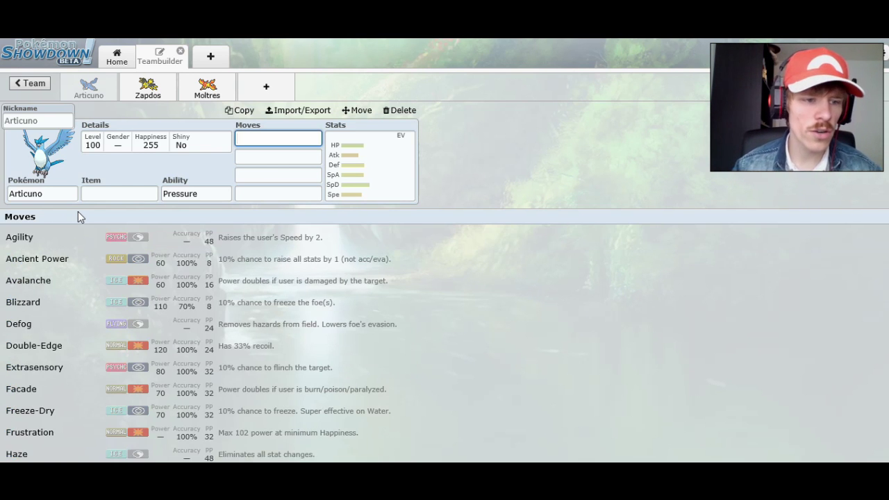
{"action": "scroll", "coordinate": [73, 313], "scroll_direction": "down", "scroll_amount": 4}
{"action": "scroll", "coordinate": [87, 347], "scroll_direction": "down", "scroll_amount": 10}
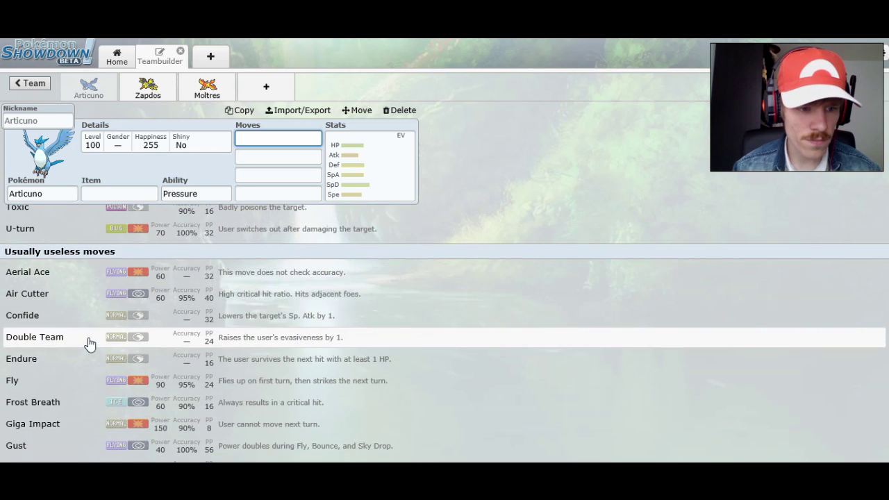
{"action": "scroll", "coordinate": [86, 347], "scroll_direction": "down", "scroll_amount": 7}
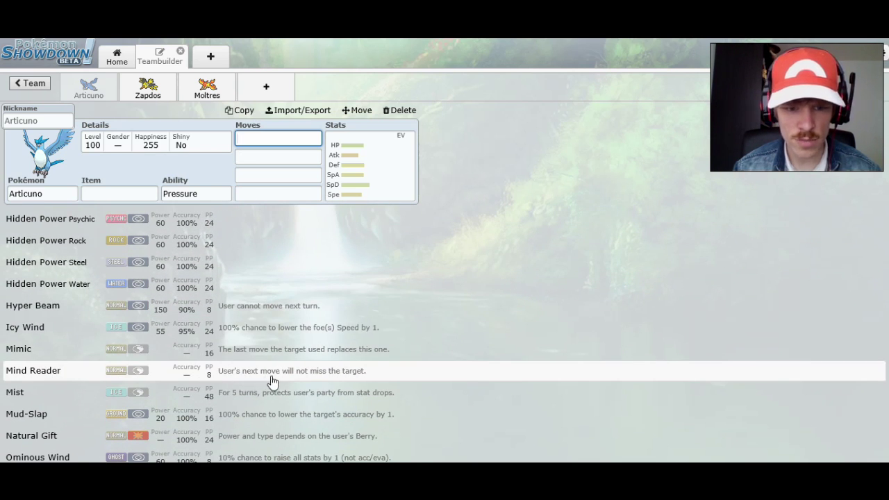
{"action": "scroll", "coordinate": [83, 337], "scroll_direction": "down", "scroll_amount": 4}
{"action": "scroll", "coordinate": [79, 313], "scroll_direction": "up", "scroll_amount": 1}
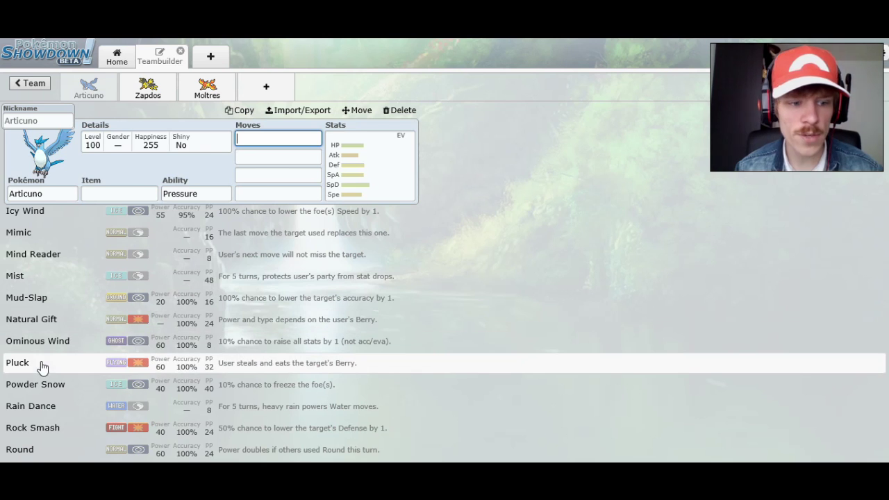
{"action": "scroll", "coordinate": [56, 383], "scroll_direction": "down", "scroll_amount": 3}
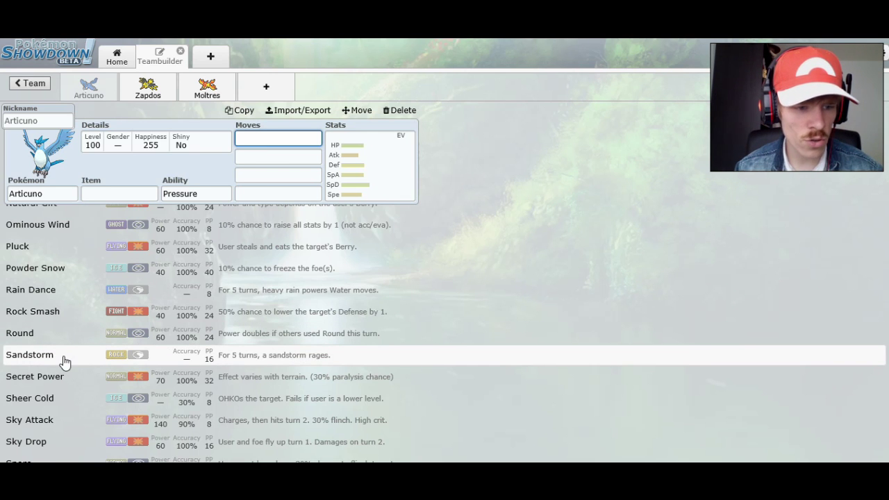
{"action": "scroll", "coordinate": [60, 334], "scroll_direction": "down", "scroll_amount": 3}
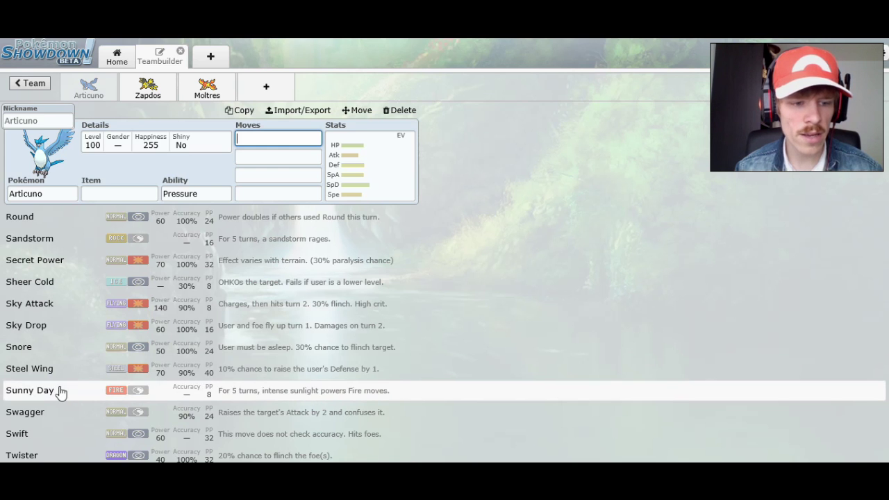
{"action": "scroll", "coordinate": [60, 388], "scroll_direction": "down", "scroll_amount": 1}
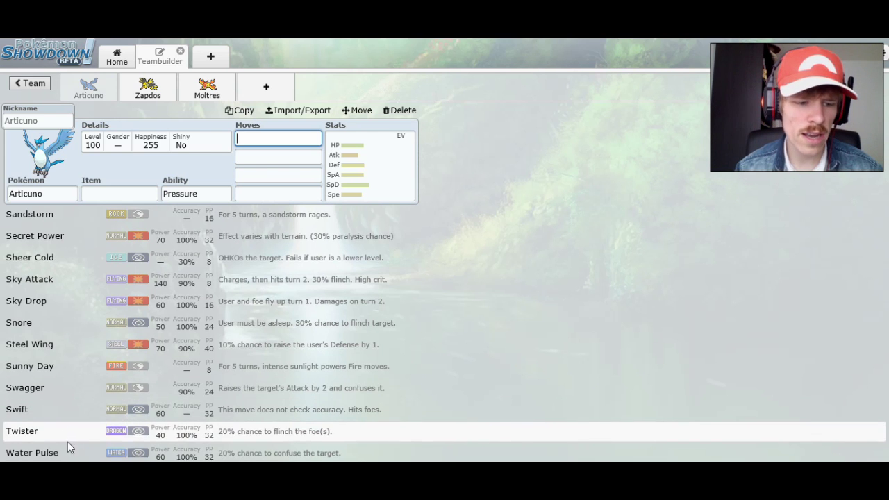
Step: Pick Steel Wing as the first move, then remove it from the slot
{"action": "left_click", "coordinate": [447, 350]}
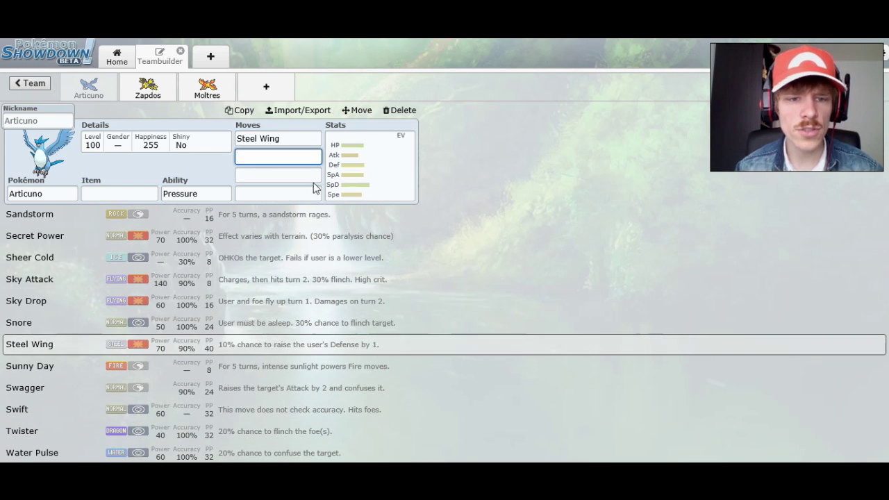
{"action": "left_click", "coordinate": [244, 139]}
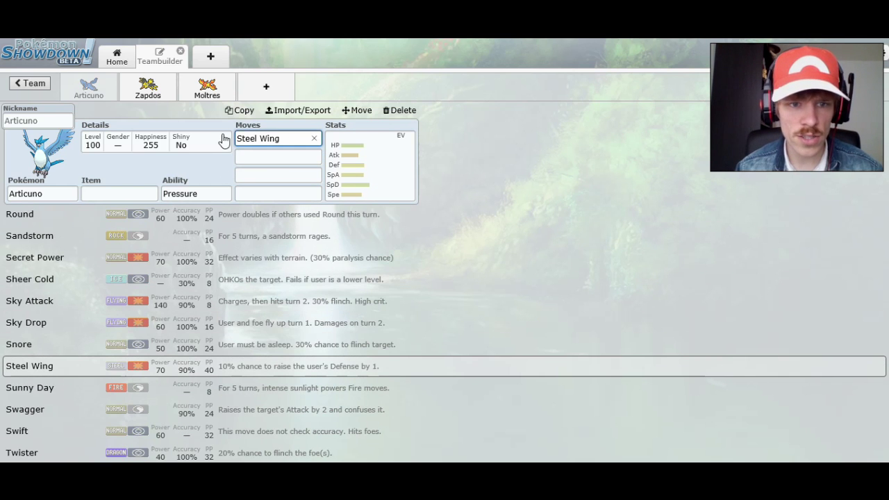
{"action": "key", "text": "BackSpace"}
{"action": "scroll", "coordinate": [116, 281], "scroll_direction": "up", "scroll_amount": 15}
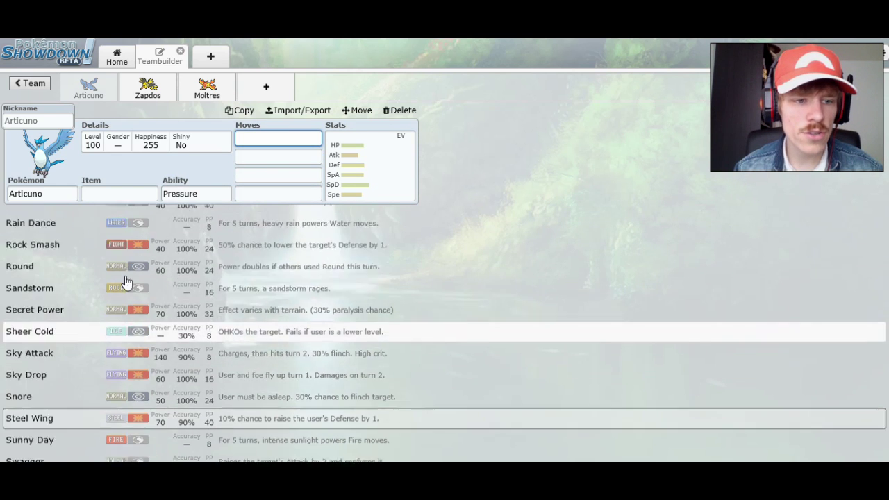
{"action": "scroll", "coordinate": [111, 285], "scroll_direction": "up", "scroll_amount": 10}
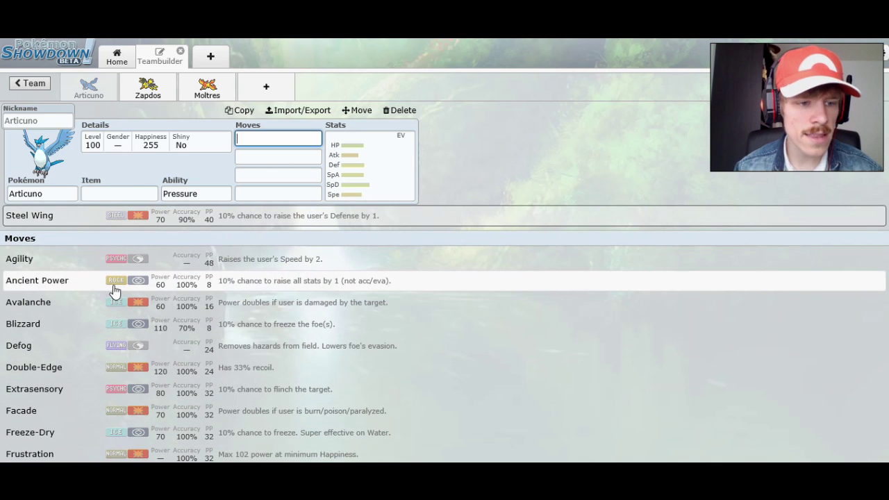
{"action": "scroll", "coordinate": [73, 273], "scroll_direction": "down", "scroll_amount": 5}
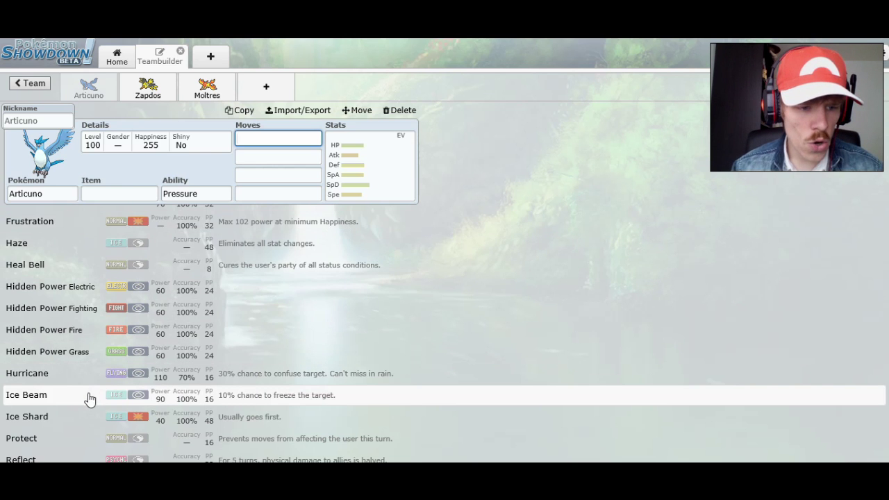
{"action": "scroll", "coordinate": [79, 401], "scroll_direction": "down", "scroll_amount": 2}
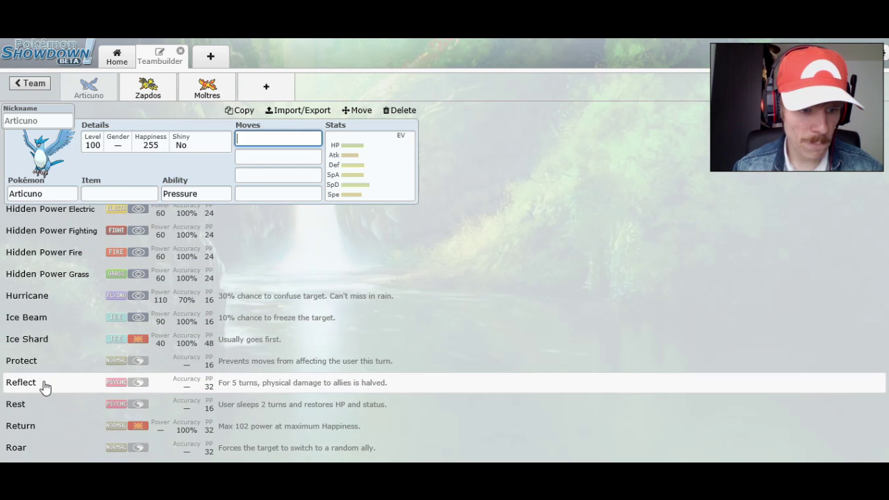
{"action": "scroll", "coordinate": [44, 387], "scroll_direction": "down", "scroll_amount": 3}
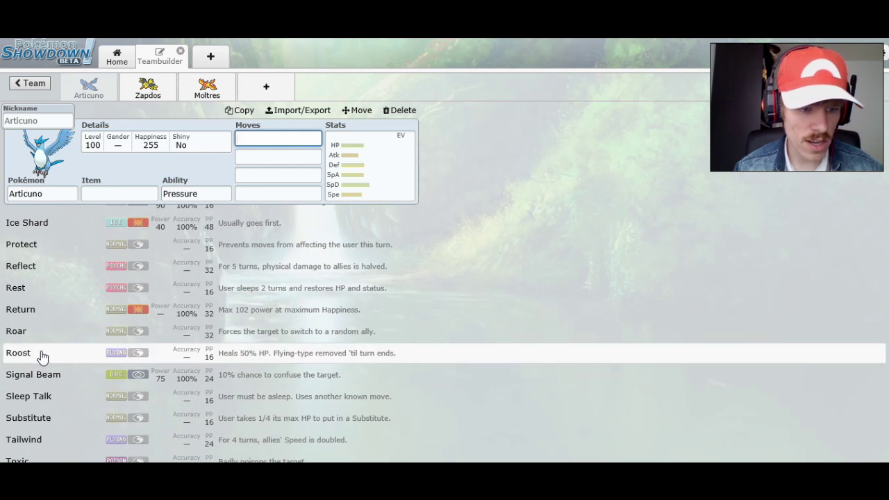
Step: Add Roost, Heal Bell and Tailwind to Articuno's first three move slots
{"action": "left_click", "coordinate": [42, 356]}
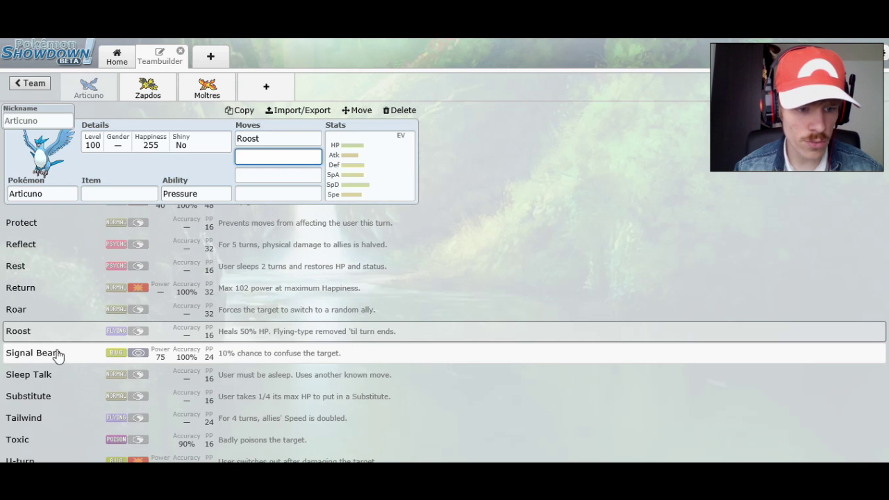
{"action": "scroll", "coordinate": [38, 308], "scroll_direction": "up", "scroll_amount": 8}
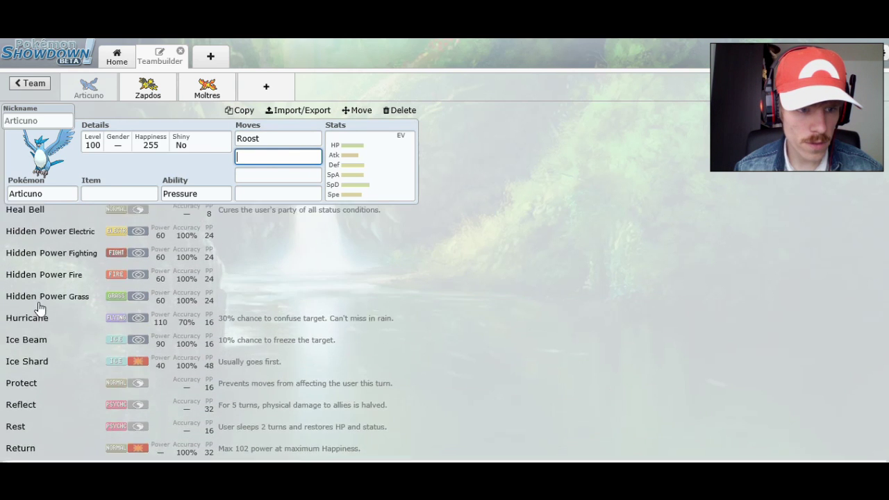
{"action": "left_click", "coordinate": [43, 359]}
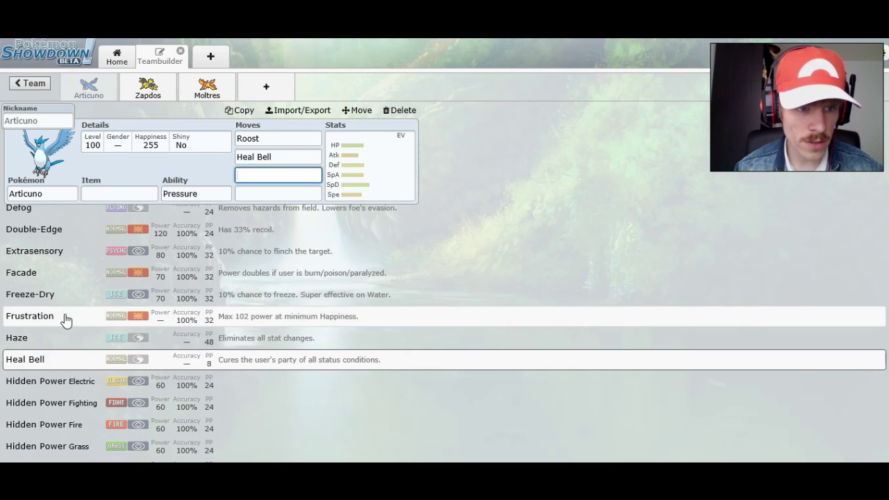
{"action": "scroll", "coordinate": [65, 318], "scroll_direction": "down", "scroll_amount": 3}
{"action": "scroll", "coordinate": [65, 320], "scroll_direction": "down", "scroll_amount": 6}
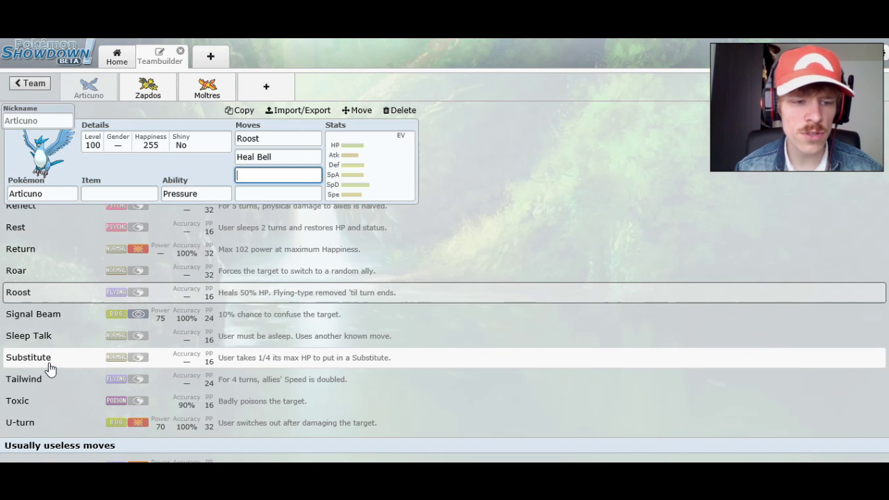
{"action": "left_click", "coordinate": [50, 381]}
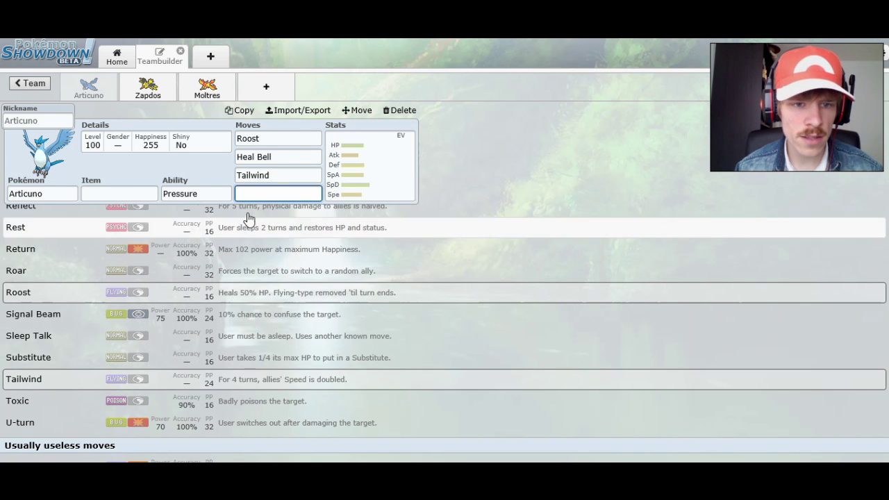
{"action": "scroll", "coordinate": [50, 417], "scroll_direction": "down", "scroll_amount": 10}
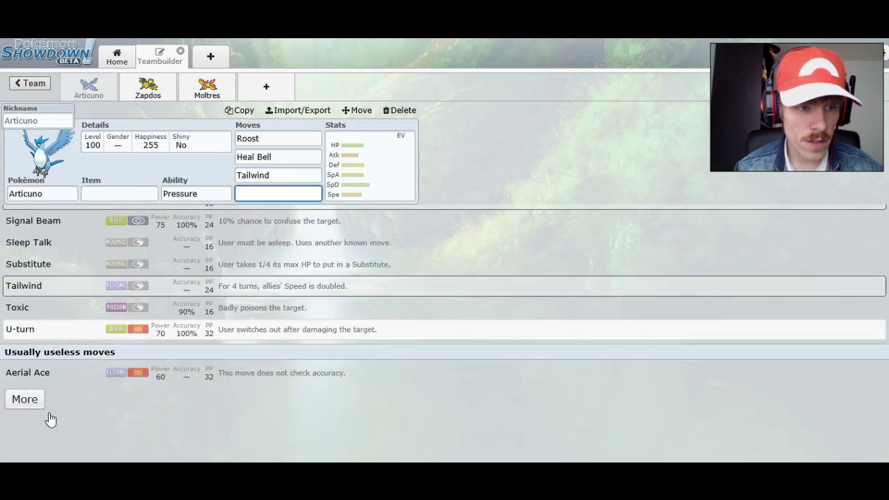
{"action": "scroll", "coordinate": [52, 417], "scroll_direction": "down", "scroll_amount": 5}
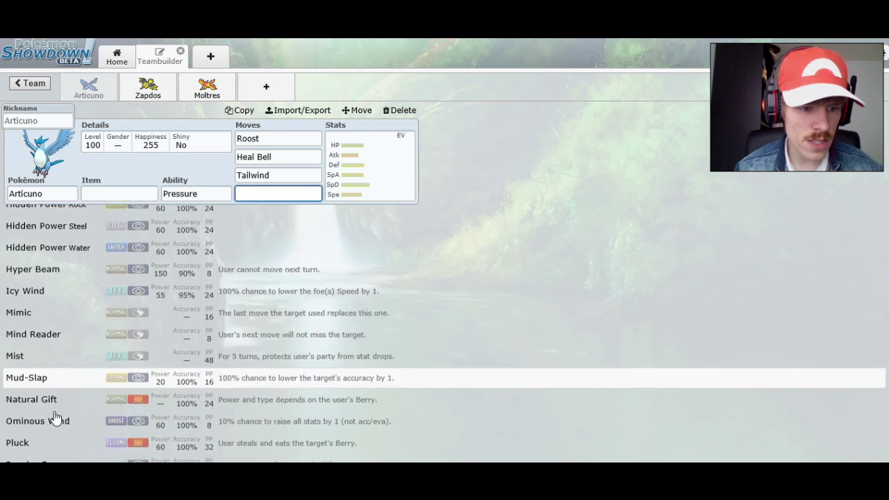
{"action": "scroll", "coordinate": [60, 354], "scroll_direction": "down", "scroll_amount": 4}
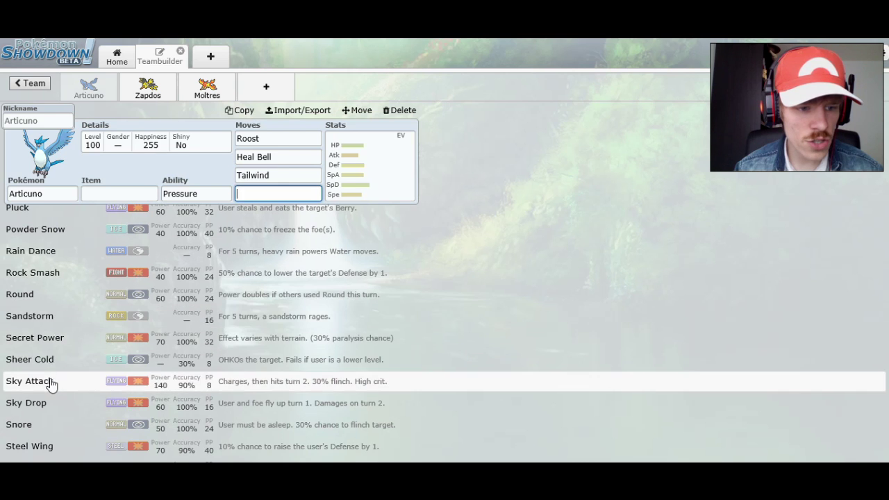
{"action": "scroll", "coordinate": [49, 403], "scroll_direction": "down", "scroll_amount": 3}
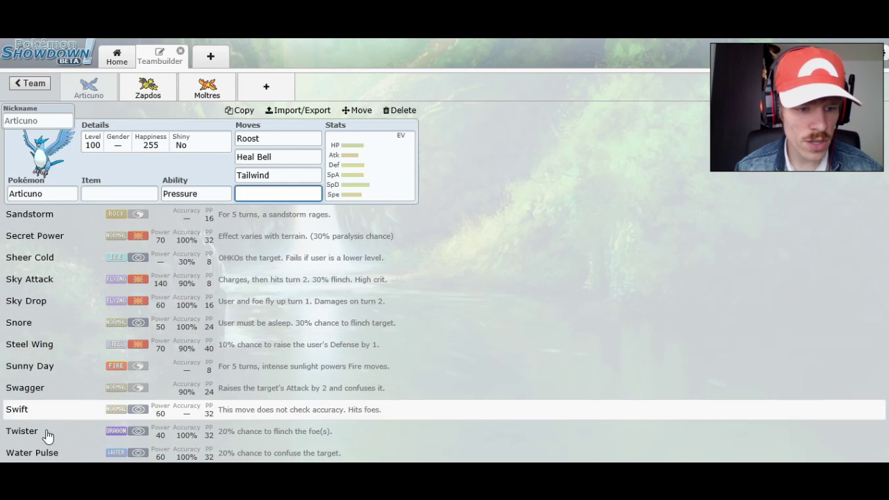
{"action": "scroll", "coordinate": [58, 430], "scroll_direction": "up", "scroll_amount": 15}
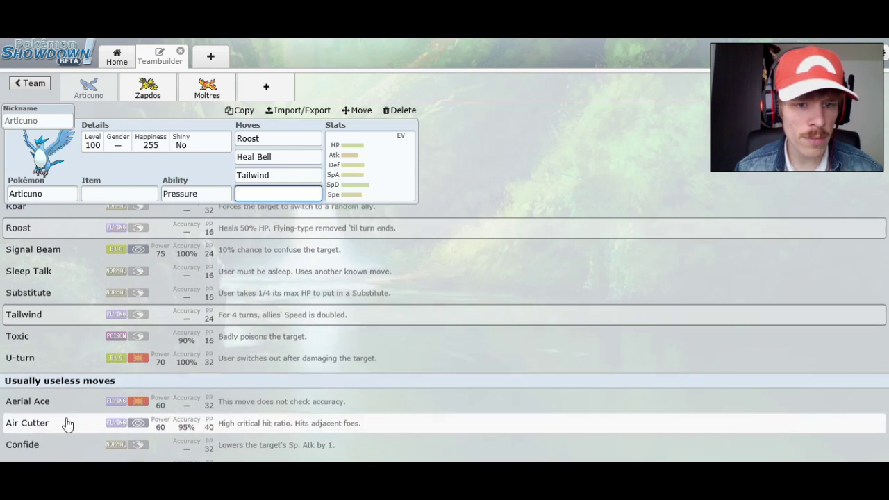
Step: Choose Ice Beam as Articuno's fourth move from the 'ice' search
{"action": "type", "text": "ce"}
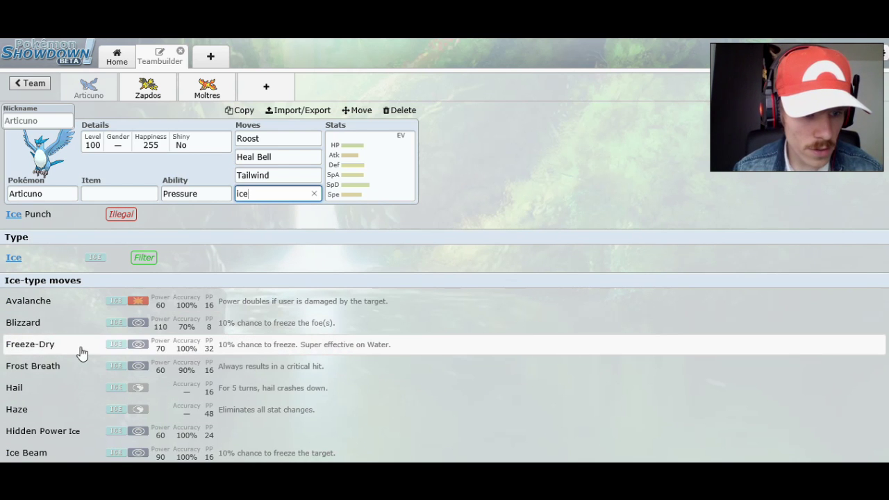
{"action": "scroll", "coordinate": [82, 371], "scroll_direction": "down", "scroll_amount": 2}
{"action": "left_click", "coordinate": [82, 338]}
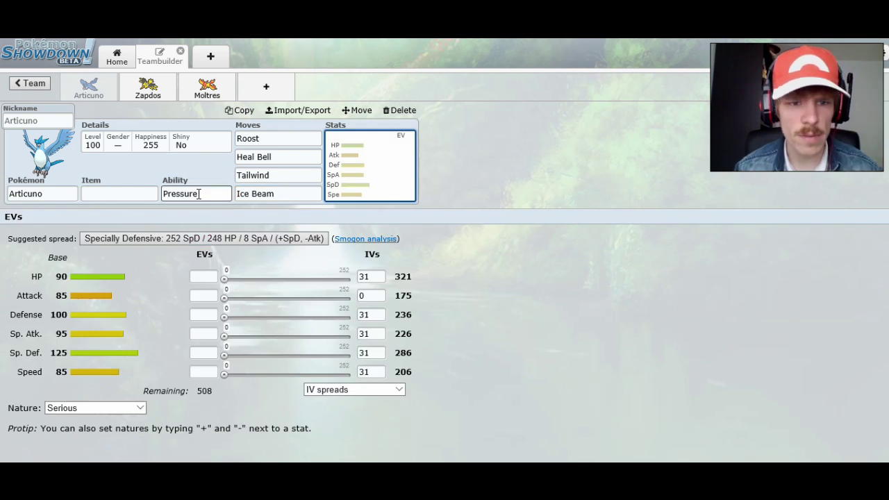
Step: Put 252 EVs into Articuno's Defense, raising it to 299
{"action": "left_click", "coordinate": [241, 155]}
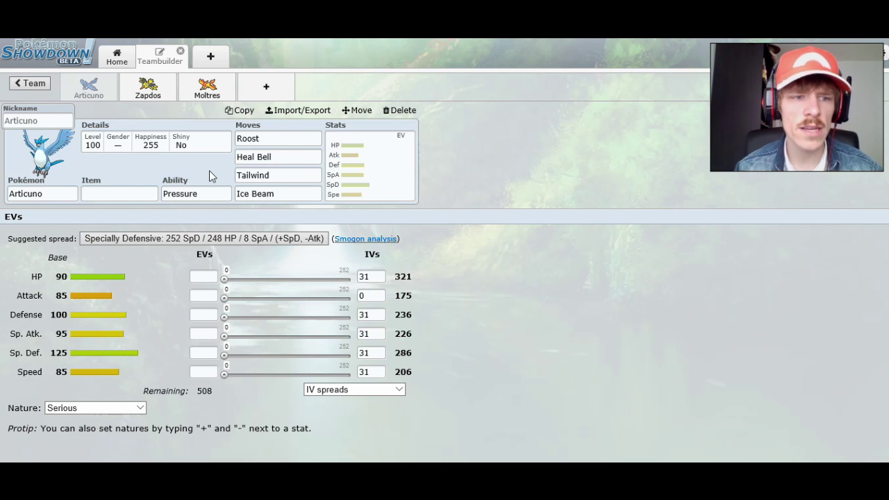
{"action": "left_click", "coordinate": [357, 177]}
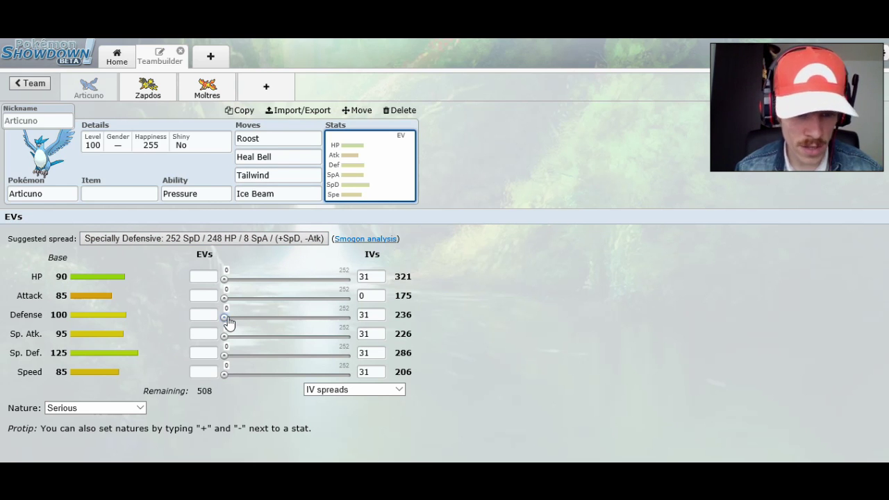
{"action": "left_click_drag", "start_coordinate": [261, 321], "coordinate": [352, 321]}
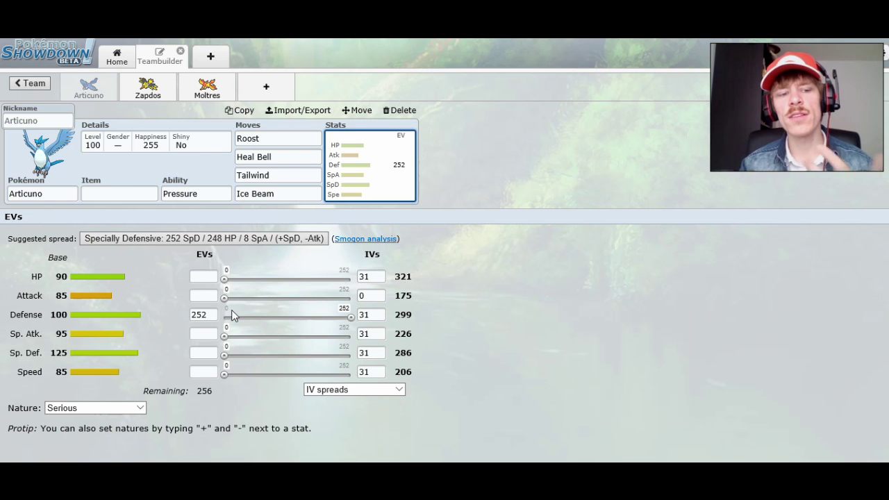
Step: Open Articuno's held-item list and scroll from Choice Specs to Sitrus Berry
{"action": "left_click", "coordinate": [153, 192]}
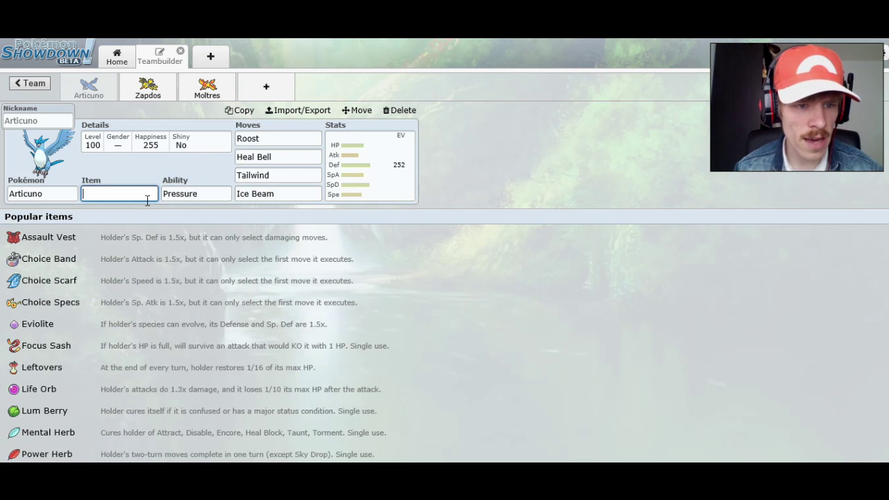
{"action": "left_click", "coordinate": [361, 192]}
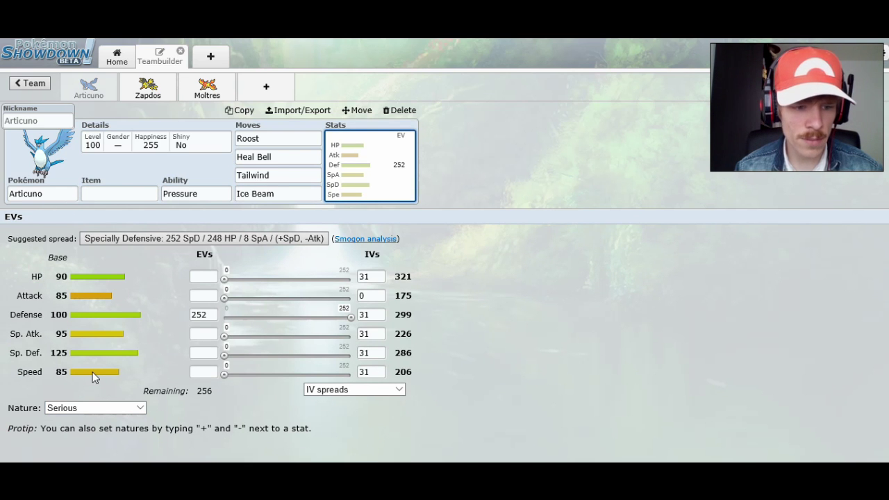
{"action": "left_click", "coordinate": [110, 192]}
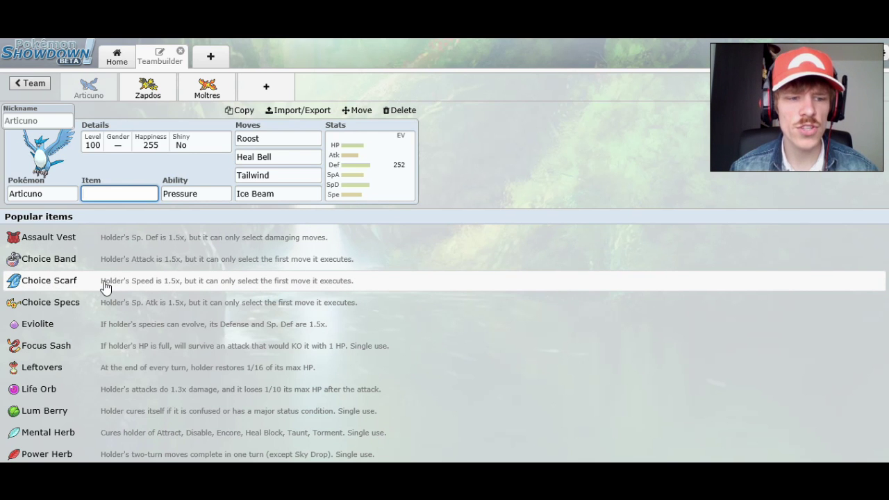
{"action": "scroll", "coordinate": [108, 291], "scroll_direction": "down", "scroll_amount": 1}
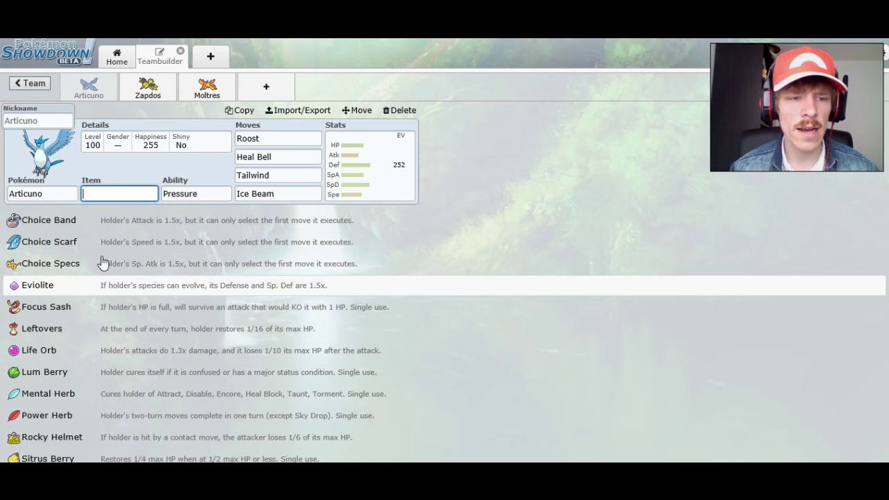
{"action": "scroll", "coordinate": [103, 262], "scroll_direction": "up", "scroll_amount": 1}
{"action": "scroll", "coordinate": [92, 267], "scroll_direction": "down", "scroll_amount": 1}
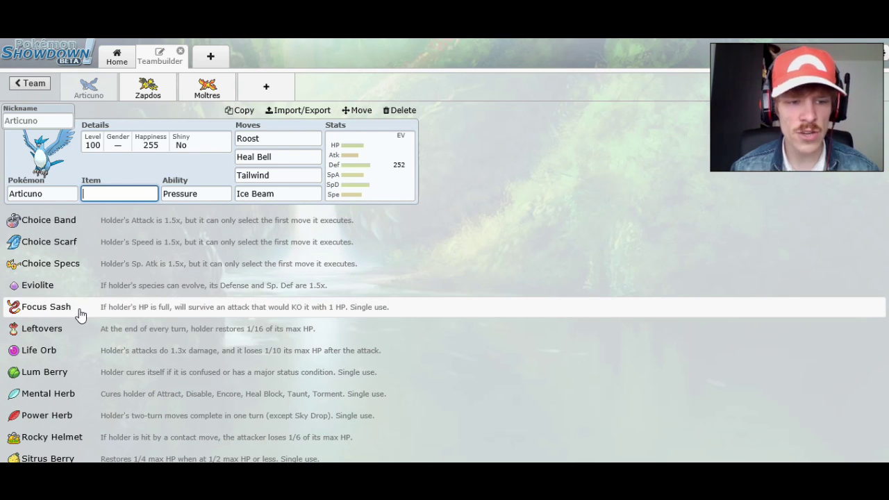
{"action": "scroll", "coordinate": [77, 309], "scroll_direction": "down", "scroll_amount": 1}
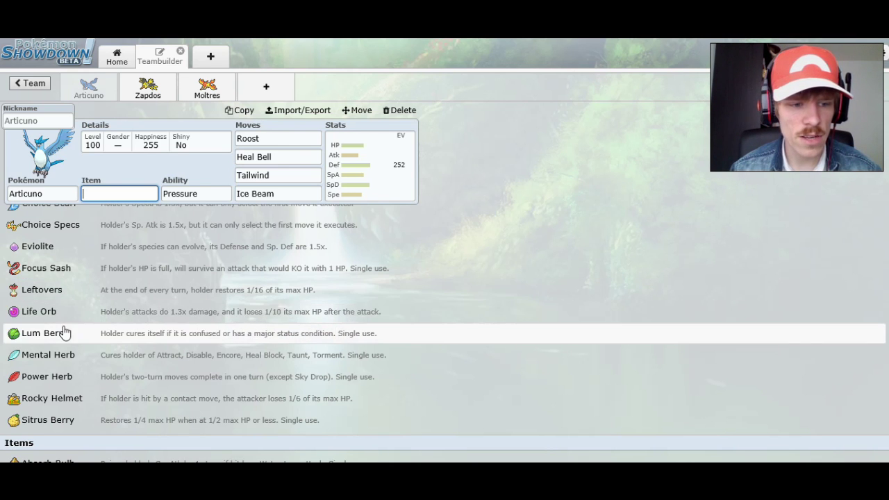
Step: Give Articuno a Sitrus Berry and open its EV editor showing 256 EVs remaining
{"action": "left_click", "coordinate": [59, 420]}
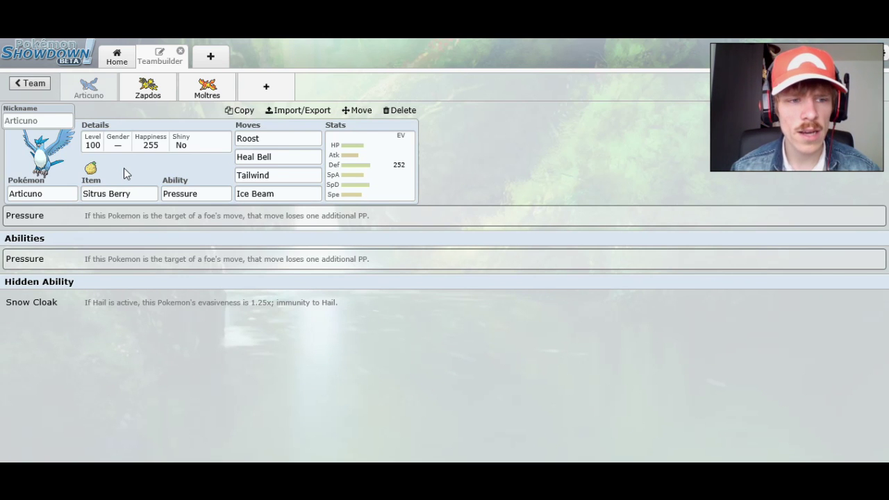
{"action": "left_click", "coordinate": [259, 143]}
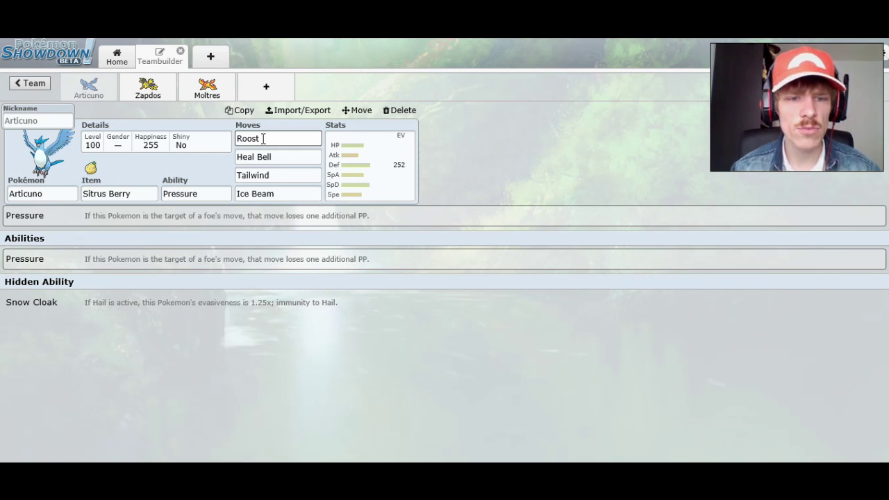
{"action": "left_click", "coordinate": [140, 189]}
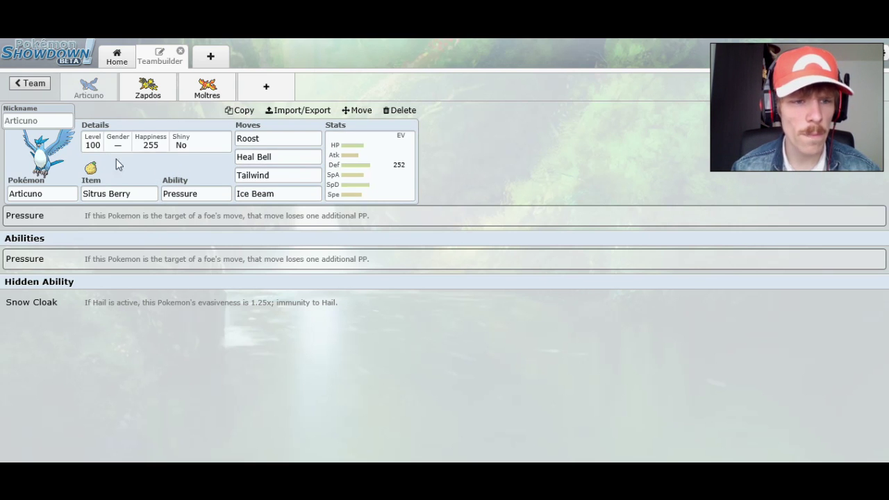
{"action": "left_click", "coordinate": [363, 174]}
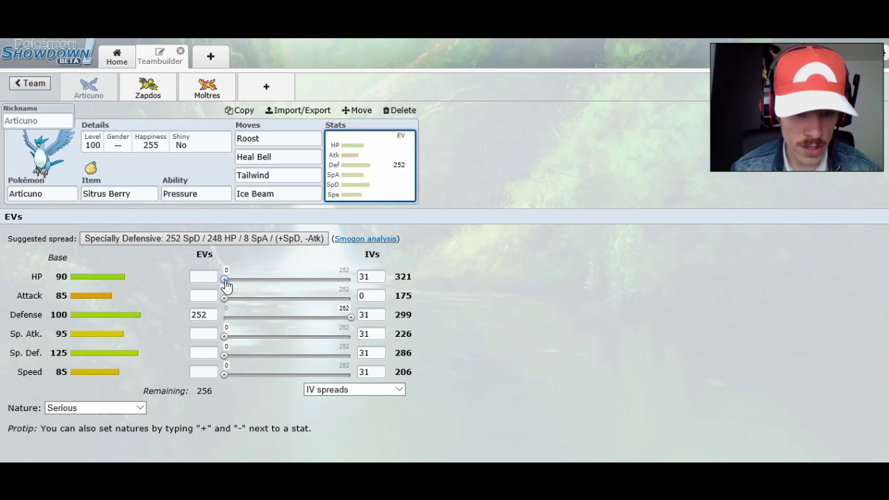
Step: Max Articuno's HP EVs at 252, set a Timid nature (+Spe, -Atk), and add 4 Sp. Def EVs
{"action": "left_click_drag", "start_coordinate": [226, 281], "coordinate": [422, 283]}
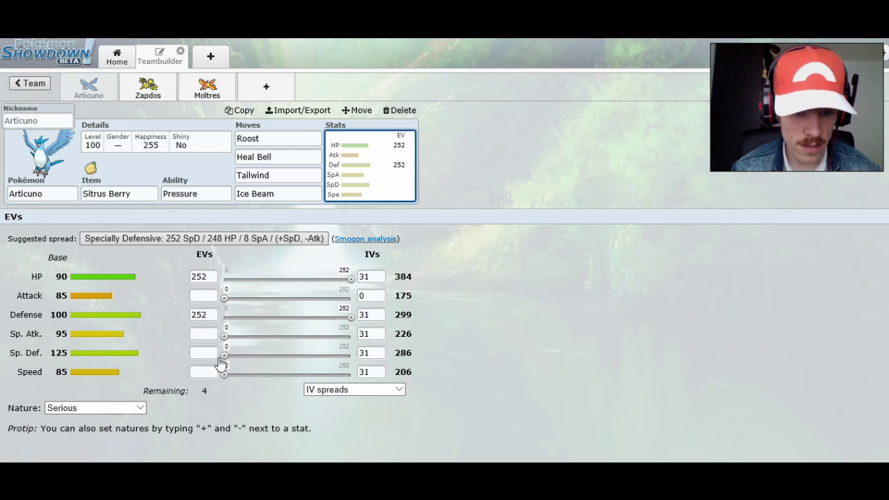
{"action": "left_click", "coordinate": [203, 372]}
{"action": "type", "text": "+"}
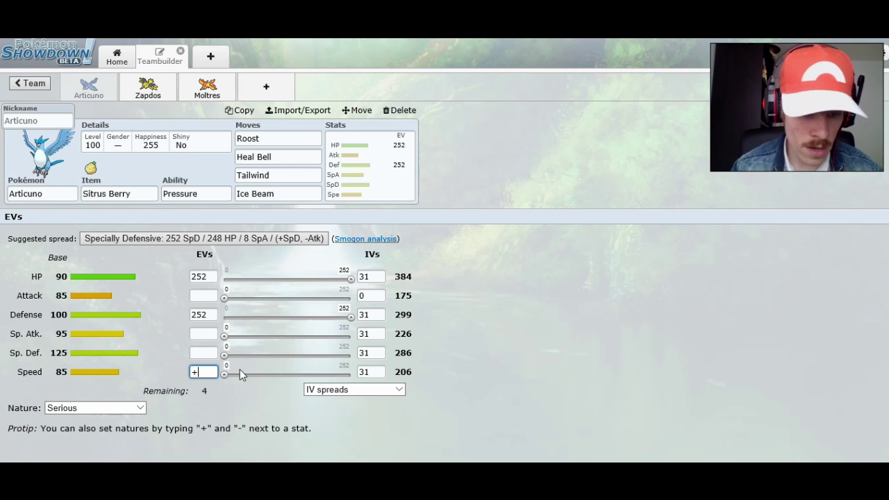
{"action": "left_click", "coordinate": [204, 295]}
{"action": "type", "text": "-"}
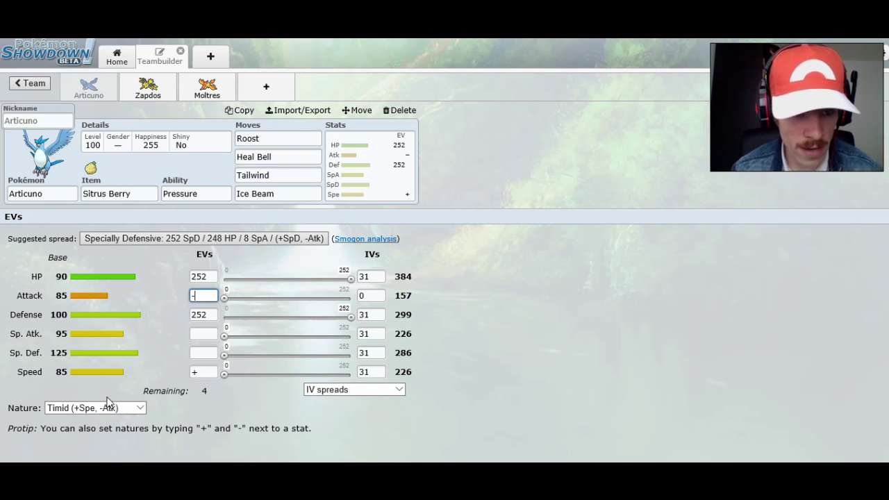
{"action": "left_click", "coordinate": [234, 365]}
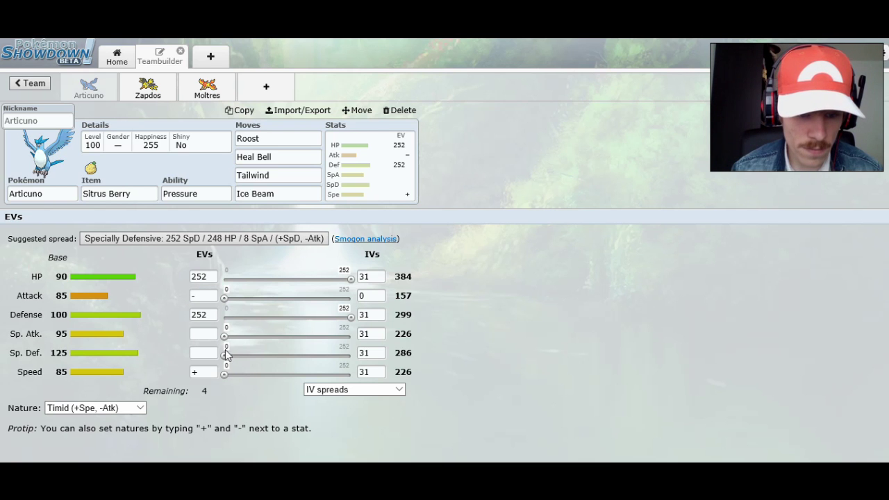
{"action": "left_click_drag", "start_coordinate": [226, 359], "coordinate": [289, 359]}
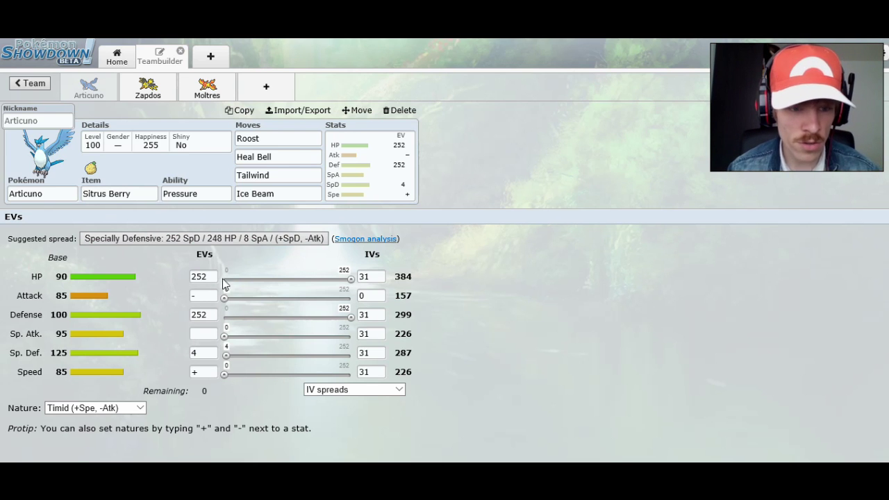
Step: Select Zapdos in the team bar and view its Smogon Dex page (Electric/Flying, OU)
{"action": "left_click", "coordinate": [160, 89]}
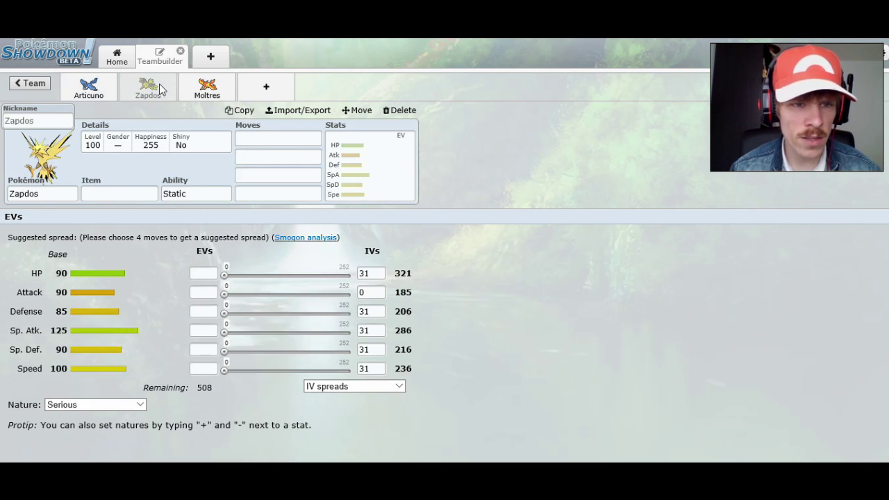
{"action": "left_click", "coordinate": [103, 90]}
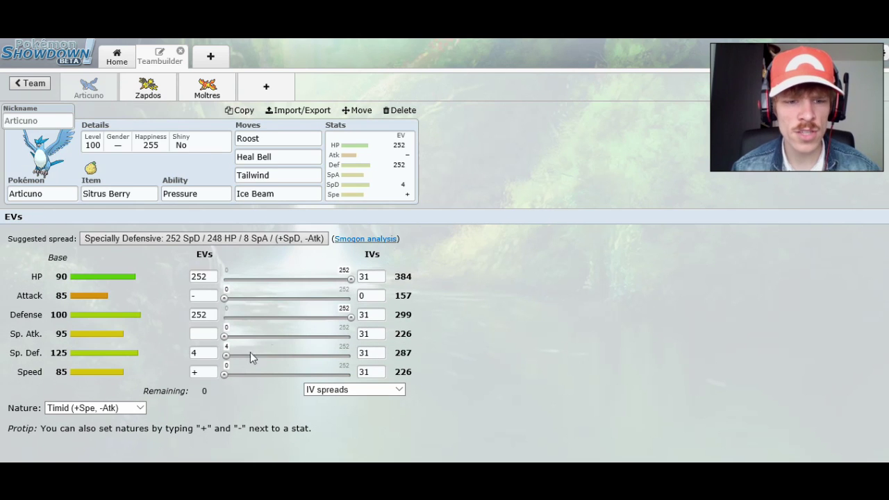
{"action": "left_click", "coordinate": [159, 97]}
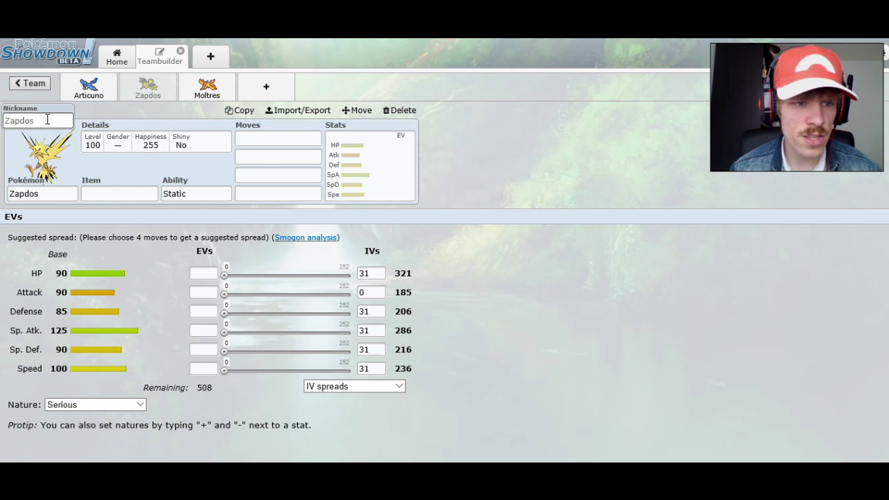
{"action": "left_click", "coordinate": [213, 39]}
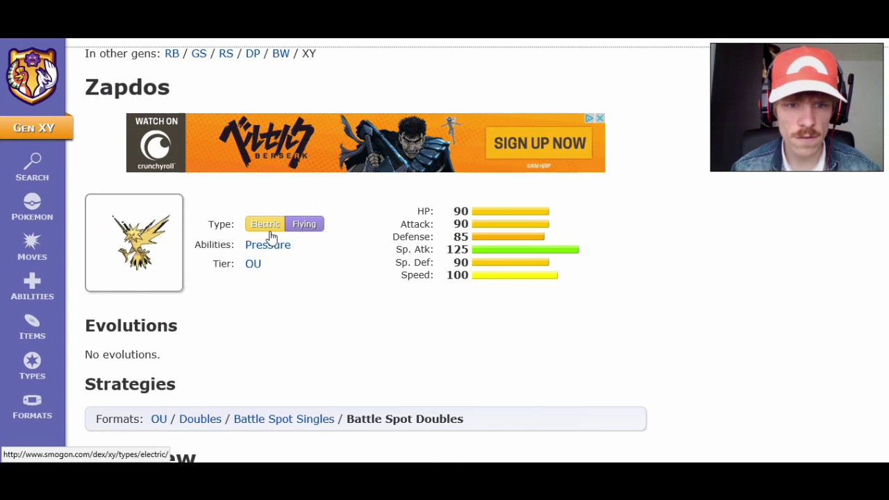
Step: Check Zapdos's Electric type matchups and Overview on Smogon Dex, then return to the teambuilder
{"action": "mouse_move", "coordinate": [270, 235]}
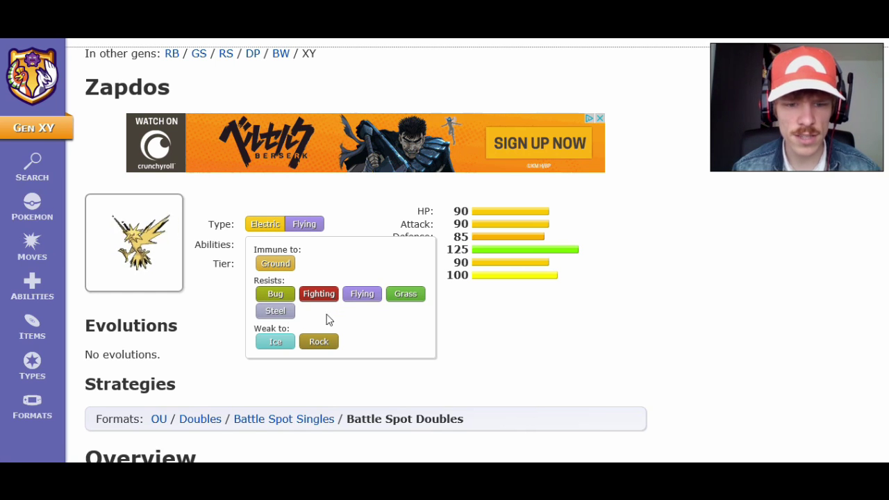
{"action": "scroll", "coordinate": [333, 317], "scroll_direction": "down", "scroll_amount": 1}
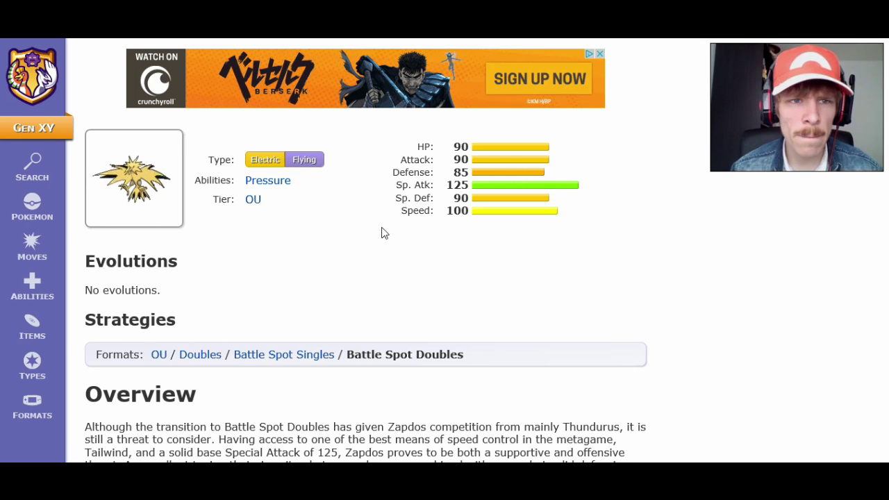
{"action": "key", "text": "ctrl+Tab"}
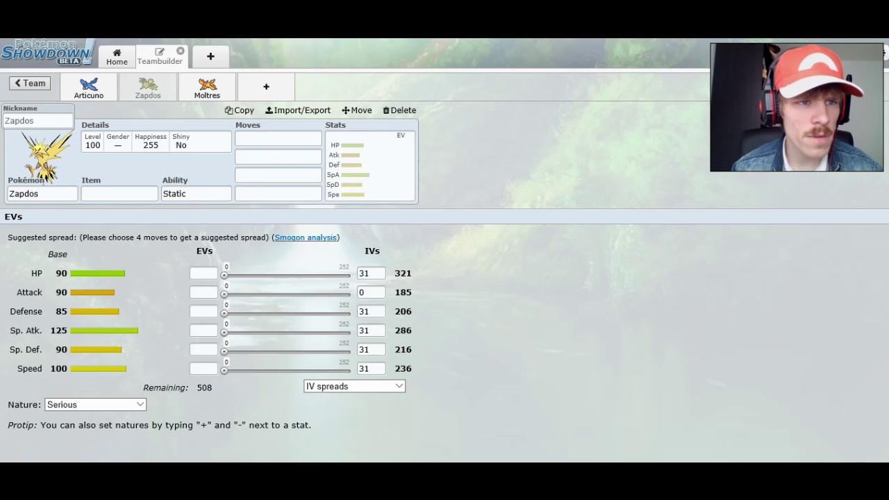
Step: Open Zapdos's still-empty Stats panel in the teambuilder
{"action": "left_click", "coordinate": [394, 182]}
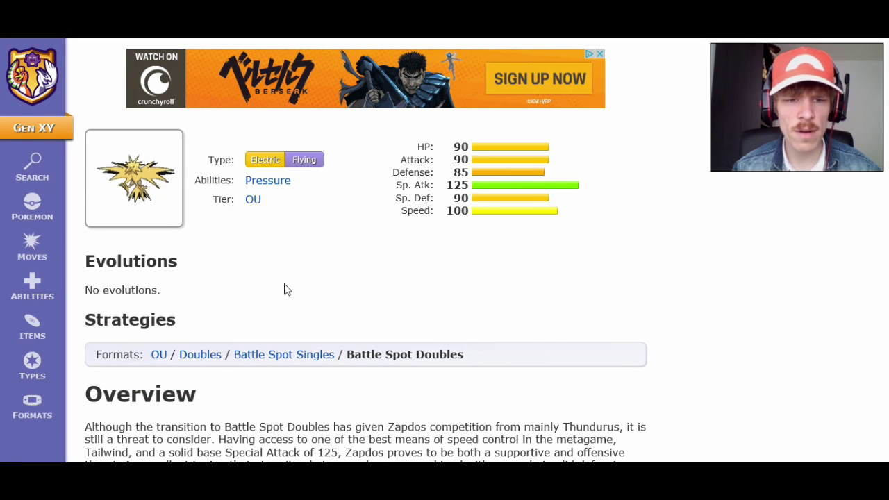
Step: Read through Zapdos's Offensive Tailwind set, including its Moves and Set Details
{"action": "scroll", "coordinate": [259, 263], "scroll_direction": "down", "scroll_amount": 1}
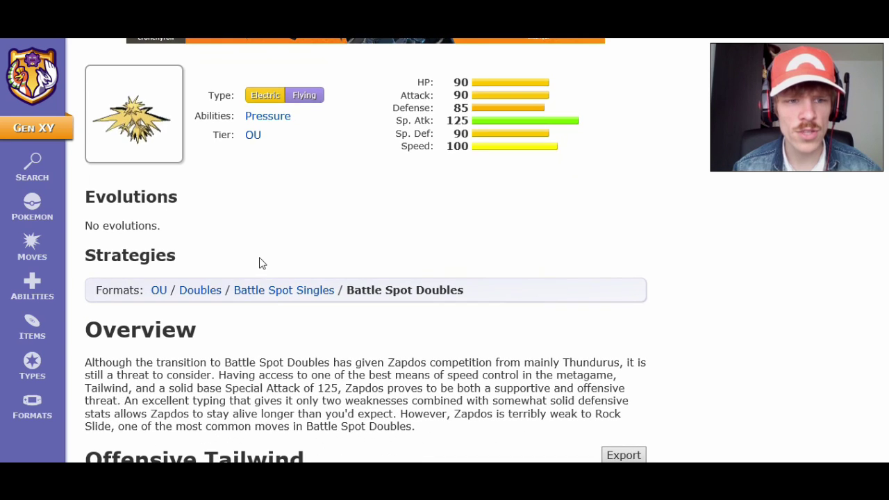
{"action": "scroll", "coordinate": [328, 226], "scroll_direction": "down", "scroll_amount": 5}
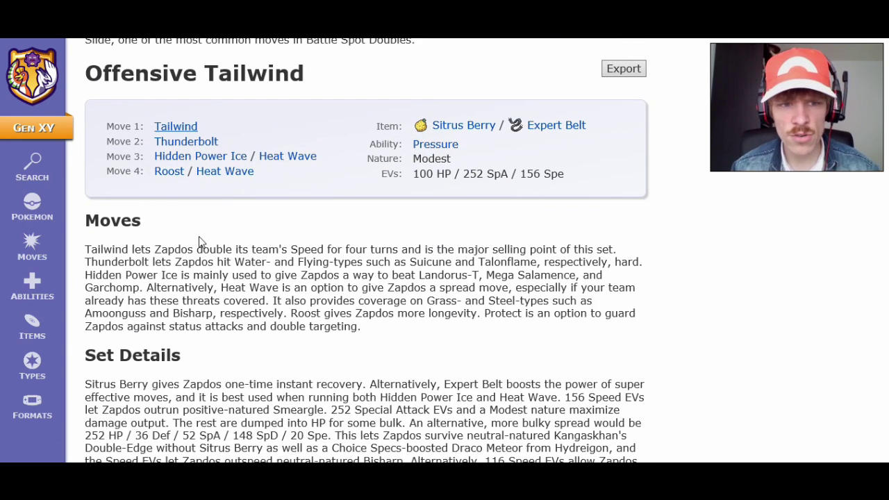
{"action": "scroll", "coordinate": [308, 243], "scroll_direction": "up", "scroll_amount": 3}
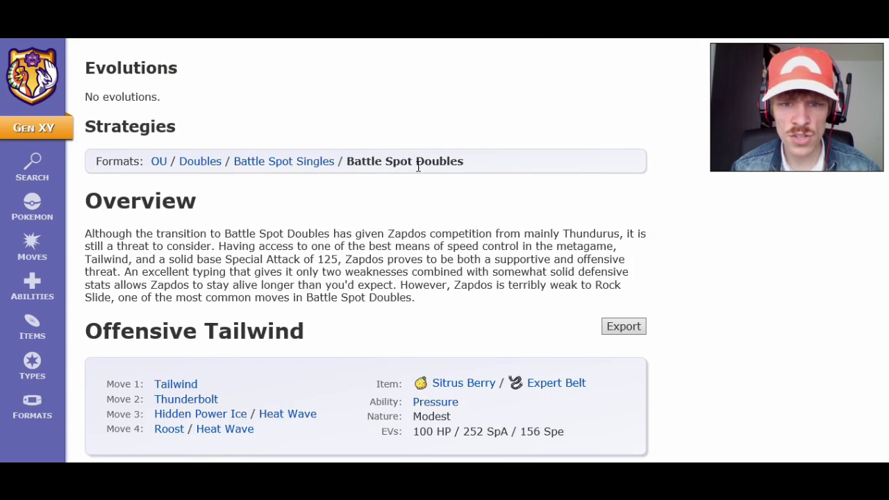
{"action": "scroll", "coordinate": [420, 164], "scroll_direction": "down", "scroll_amount": 3}
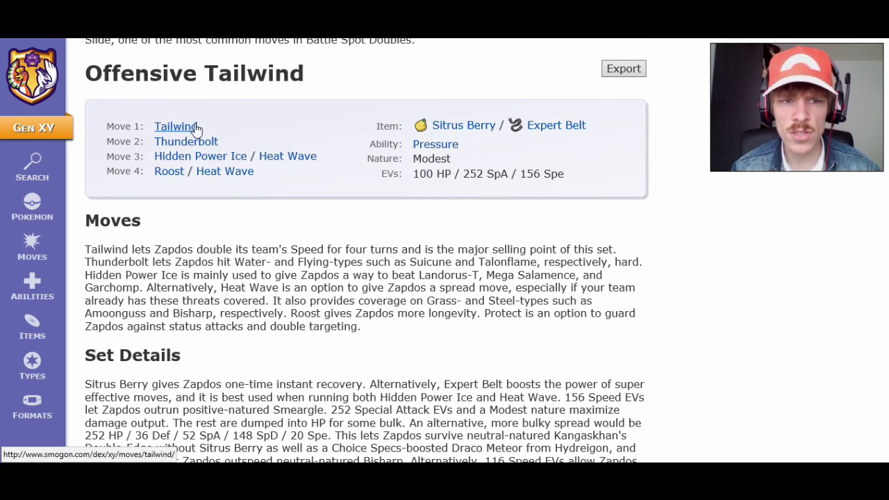
{"action": "scroll", "coordinate": [293, 129], "scroll_direction": "down", "scroll_amount": 1}
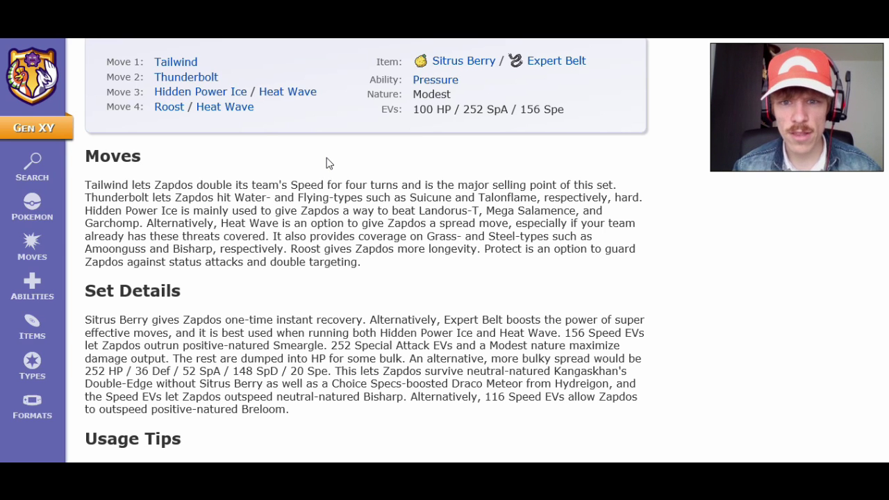
{"action": "scroll", "coordinate": [248, 115], "scroll_direction": "up", "scroll_amount": 1}
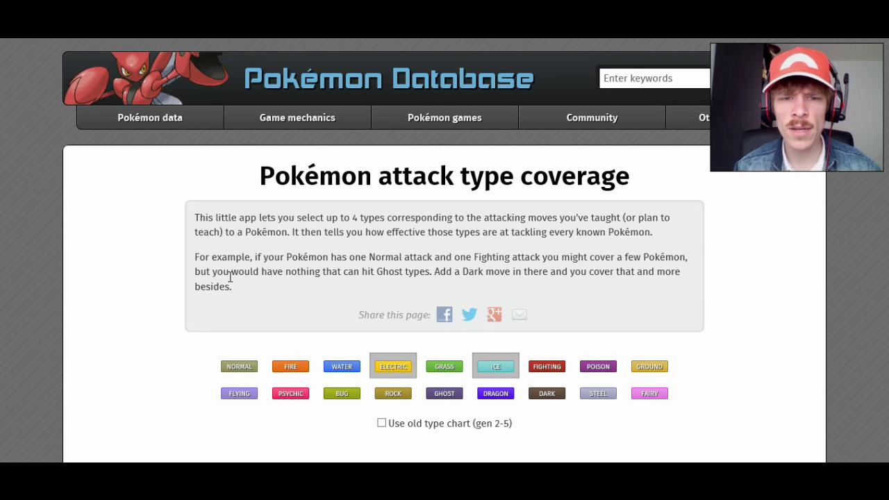
Step: Calculate Electric/Ice attack coverage and review results: 354 super effective, 1 no effect
{"action": "scroll", "coordinate": [424, 278], "scroll_direction": "down", "scroll_amount": 1}
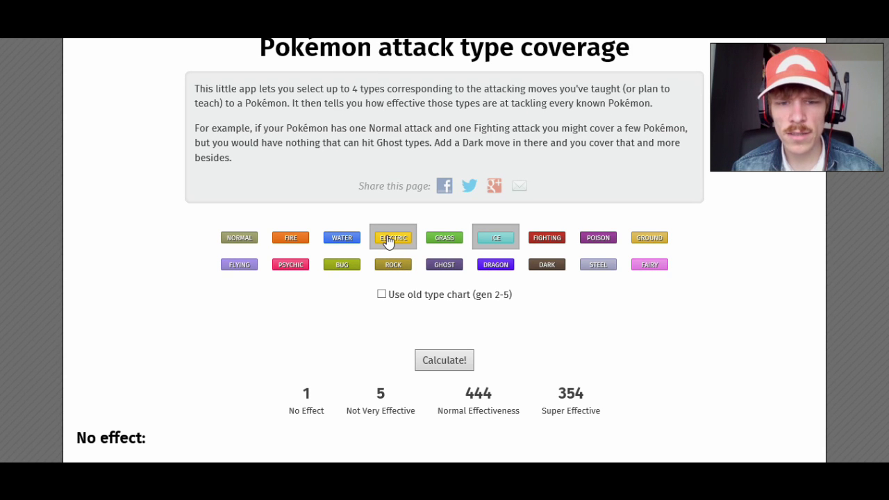
{"action": "left_click", "coordinate": [469, 359]}
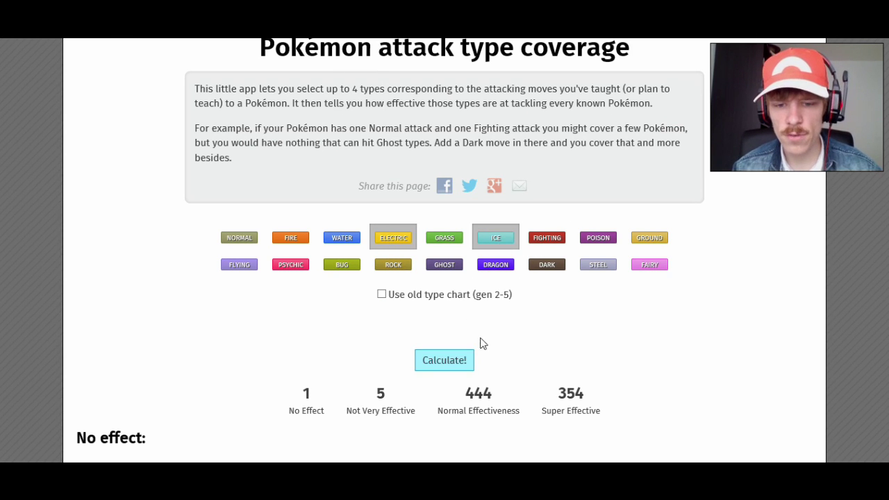
{"action": "scroll", "coordinate": [478, 337], "scroll_direction": "down", "scroll_amount": 3}
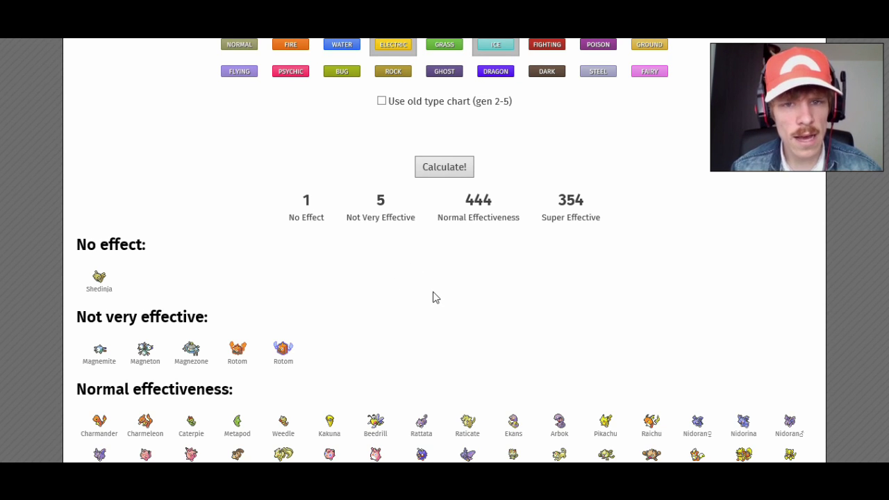
{"action": "scroll", "coordinate": [369, 213], "scroll_direction": "down", "scroll_amount": 2}
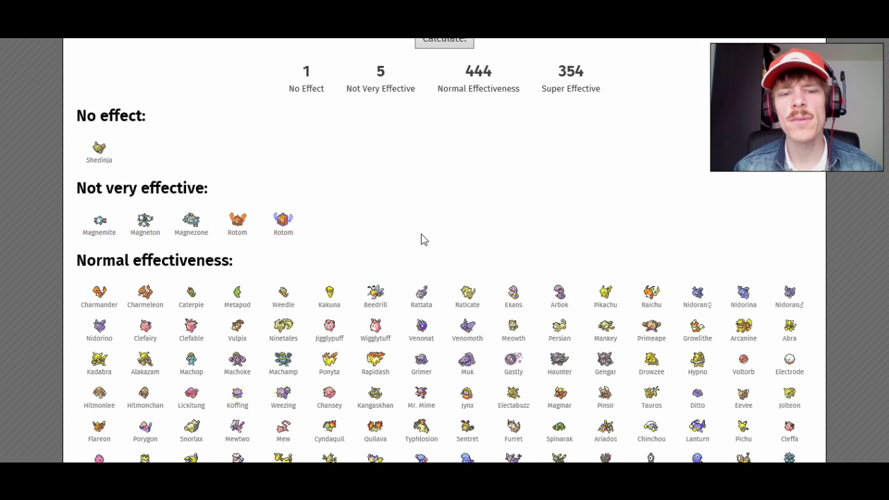
{"action": "scroll", "coordinate": [423, 177], "scroll_direction": "down", "scroll_amount": 3}
{"action": "scroll", "coordinate": [434, 178], "scroll_direction": "up", "scroll_amount": 3}
{"action": "scroll", "coordinate": [451, 242], "scroll_direction": "up", "scroll_amount": 5}
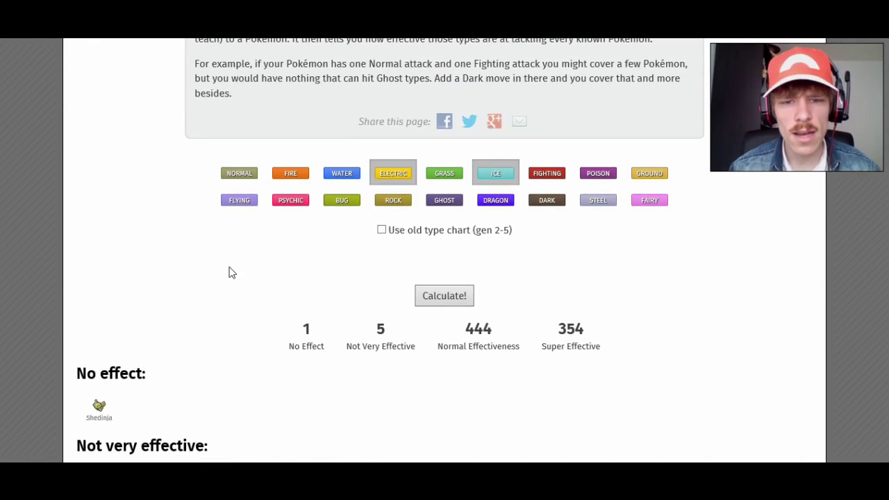
{"action": "scroll", "coordinate": [229, 272], "scroll_direction": "up", "scroll_amount": 2}
{"action": "scroll", "coordinate": [168, 264], "scroll_direction": "up", "scroll_amount": 2}
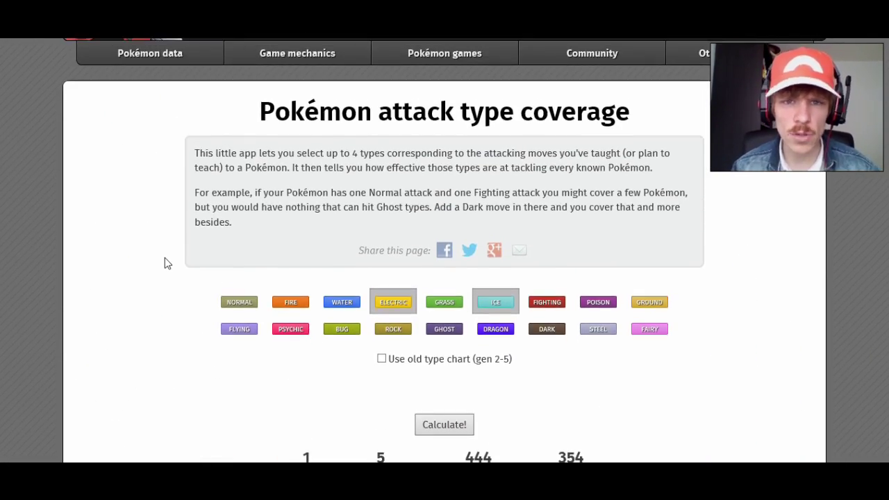
{"action": "scroll", "coordinate": [165, 262], "scroll_direction": "up", "scroll_amount": 1}
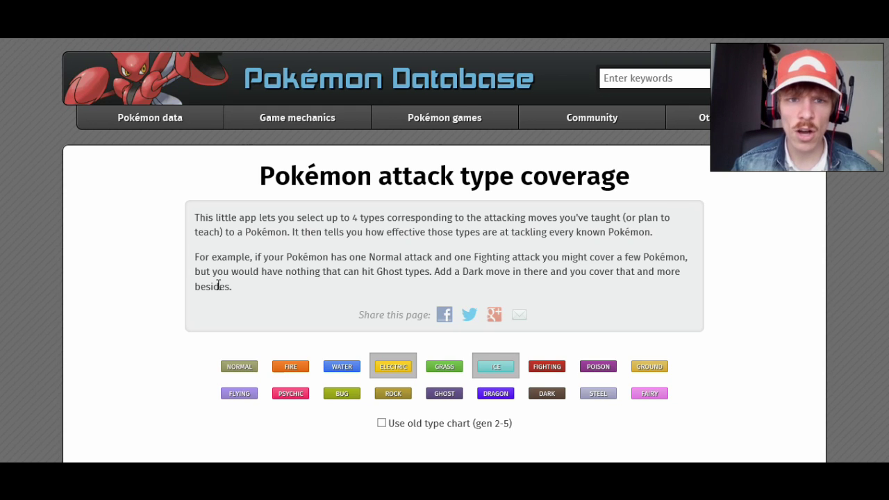
{"action": "scroll", "coordinate": [218, 285], "scroll_direction": "down", "scroll_amount": 1}
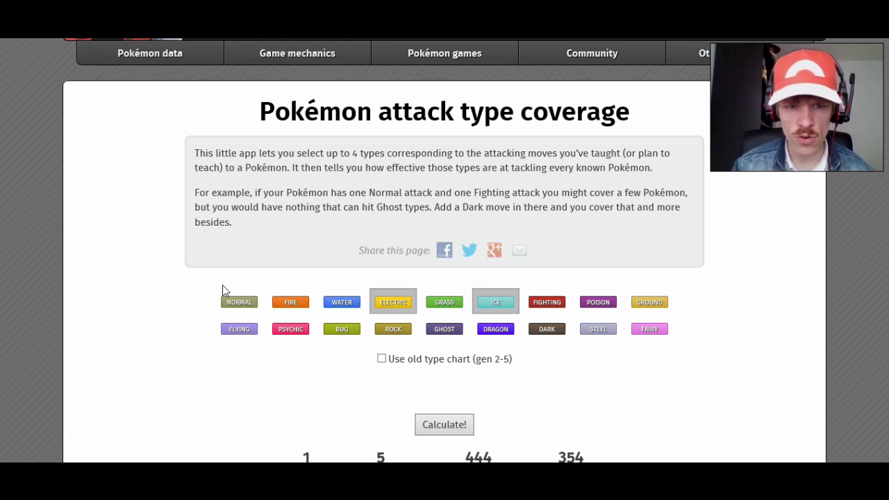
{"action": "scroll", "coordinate": [224, 289], "scroll_direction": "down", "scroll_amount": 6}
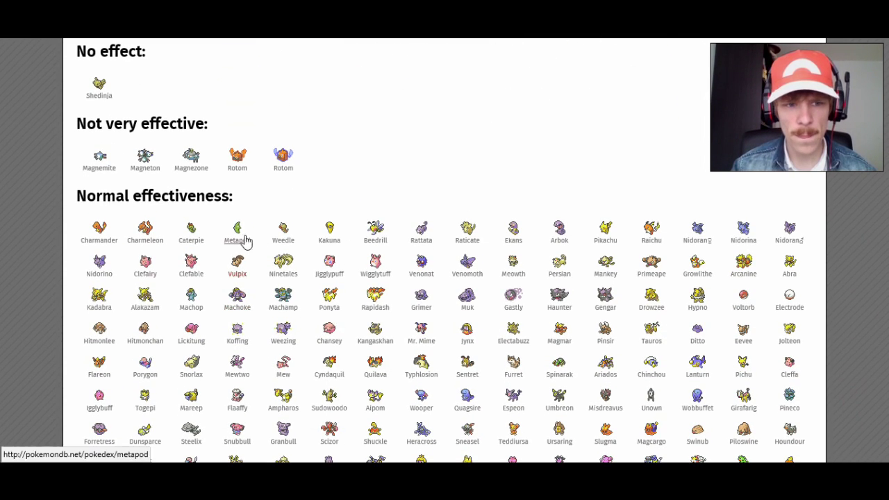
{"action": "scroll", "coordinate": [341, 188], "scroll_direction": "up", "scroll_amount": 2}
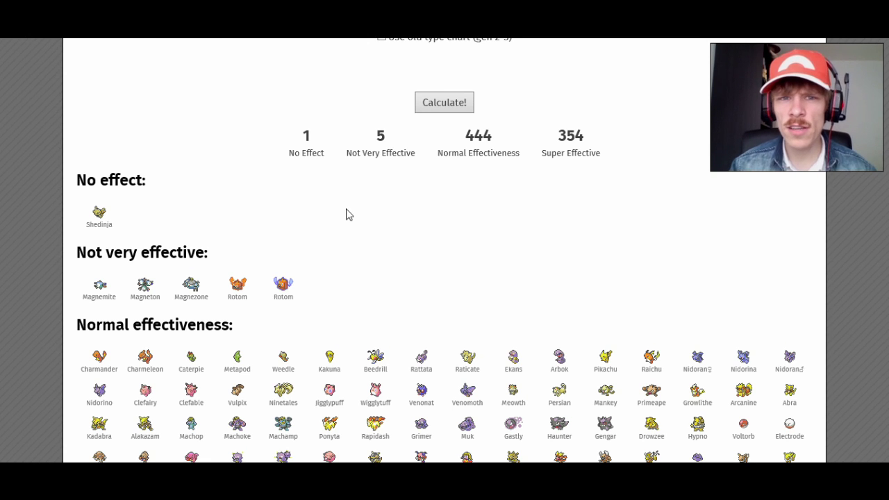
Step: Pull up Zapdos's Offensive Tailwind set on Smogon and scroll back to its top
{"action": "left_click", "coordinate": [175, 34]}
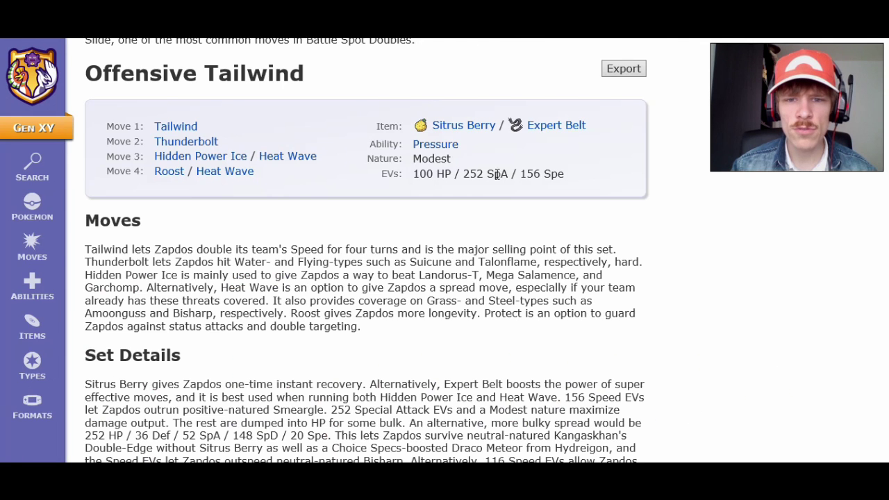
{"action": "scroll", "coordinate": [492, 172], "scroll_direction": "up", "scroll_amount": 5}
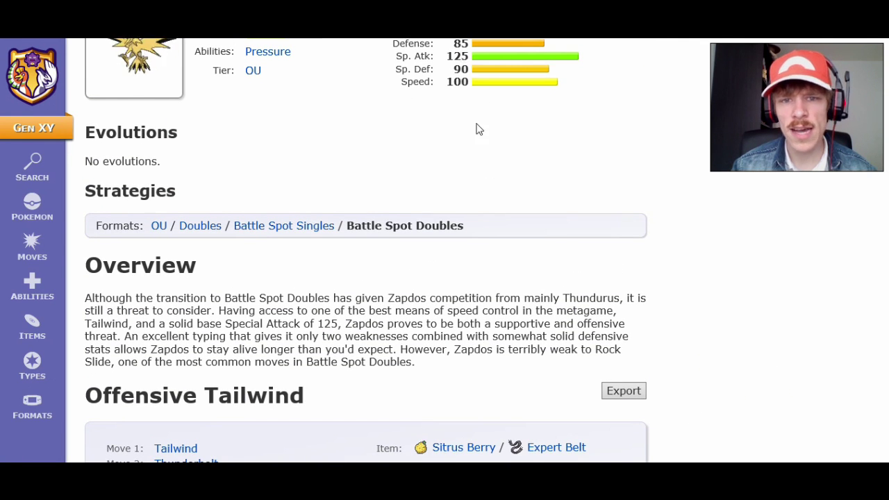
{"action": "scroll", "coordinate": [486, 153], "scroll_direction": "up", "scroll_amount": 1}
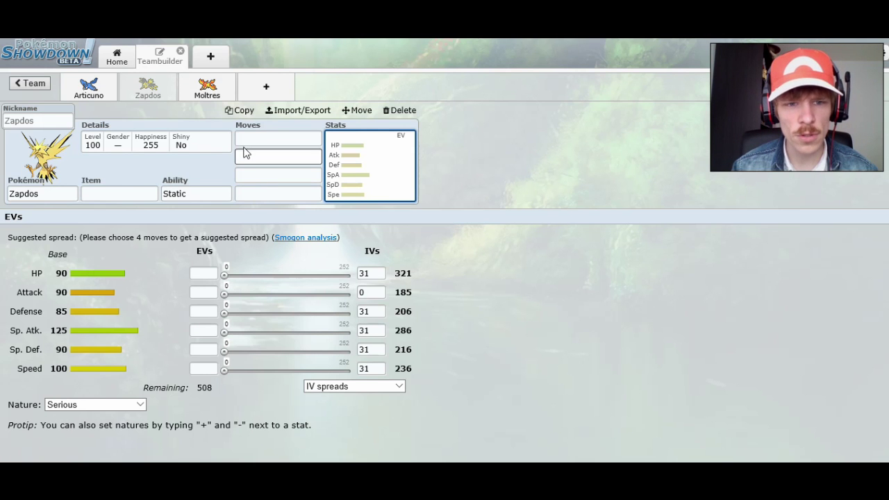
Step: Fill Zapdos's first three move slots with Thunderbolt, Hidden Power Ice and Heat Wave
{"action": "left_click", "coordinate": [245, 141]}
{"action": "type", "text": "thunder"}
{"action": "left_click", "coordinate": [89, 258]}
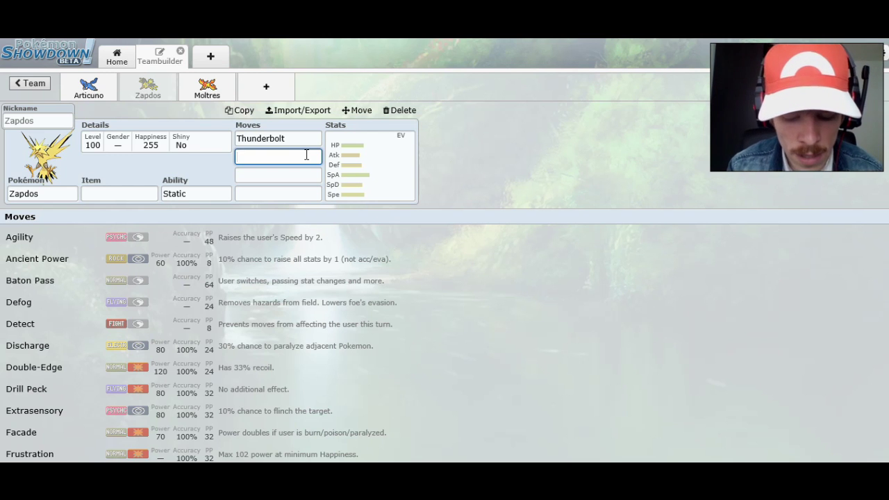
{"action": "type", "text": "hidden"}
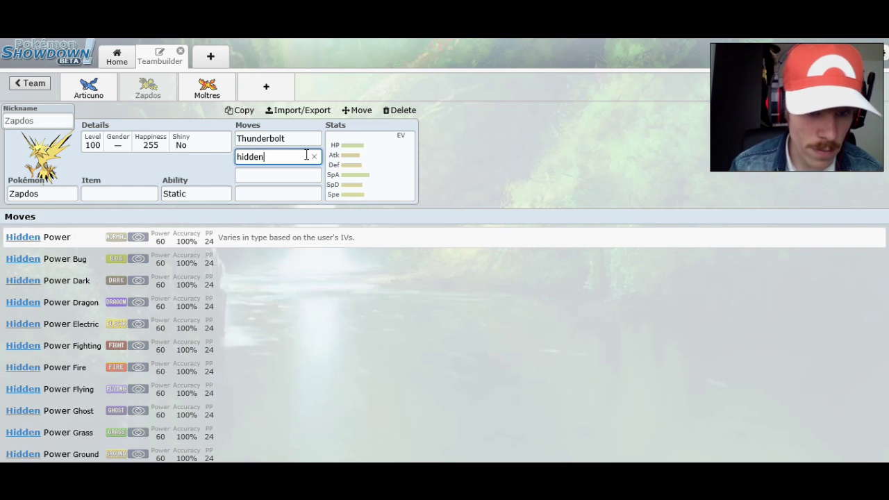
{"action": "type", "text": " power"}
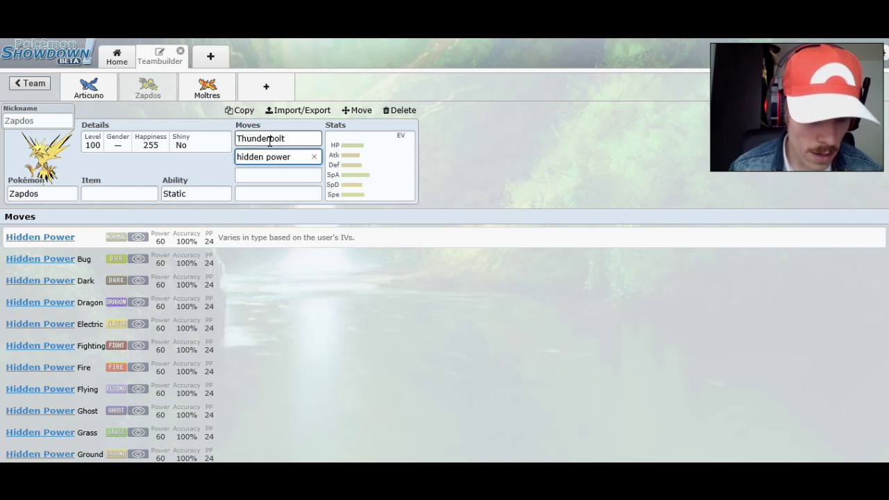
{"action": "scroll", "coordinate": [92, 343], "scroll_direction": "down", "scroll_amount": 1}
{"action": "scroll", "coordinate": [92, 344], "scroll_direction": "down", "scroll_amount": 2}
{"action": "left_click", "coordinate": [104, 397]}
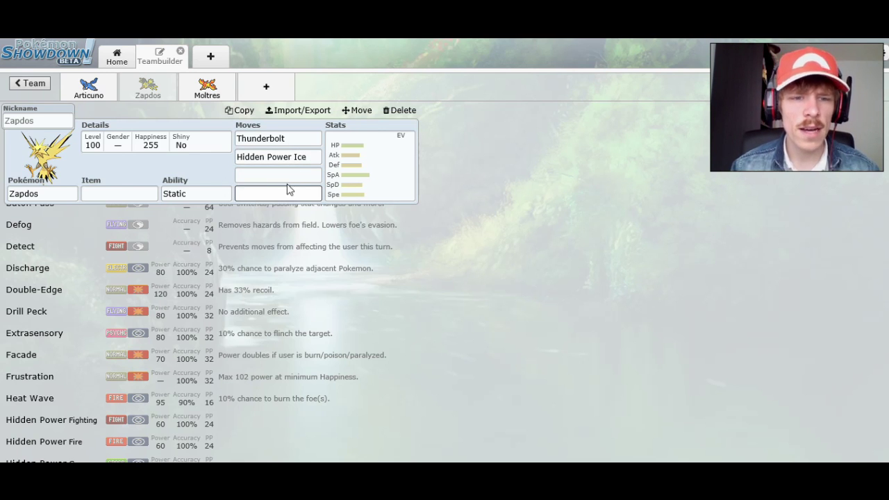
{"action": "left_click", "coordinate": [289, 176]}
{"action": "type", "text": "heat"}
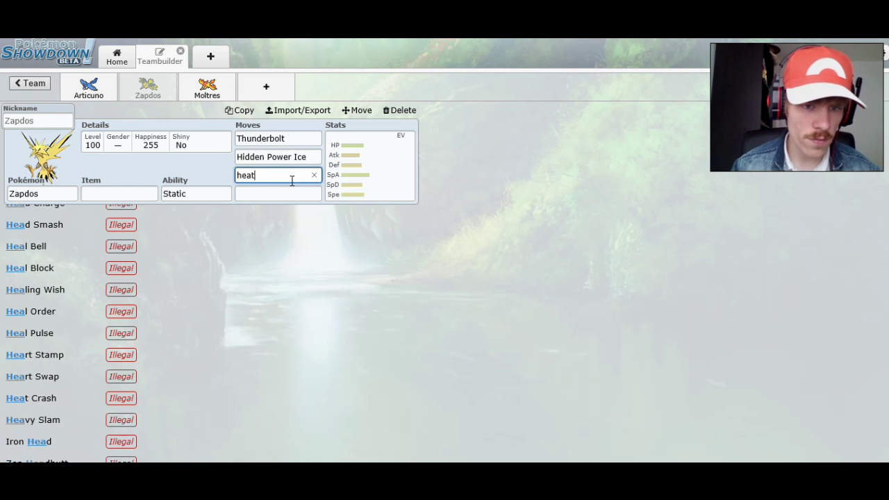
{"action": "left_click", "coordinate": [74, 244]}
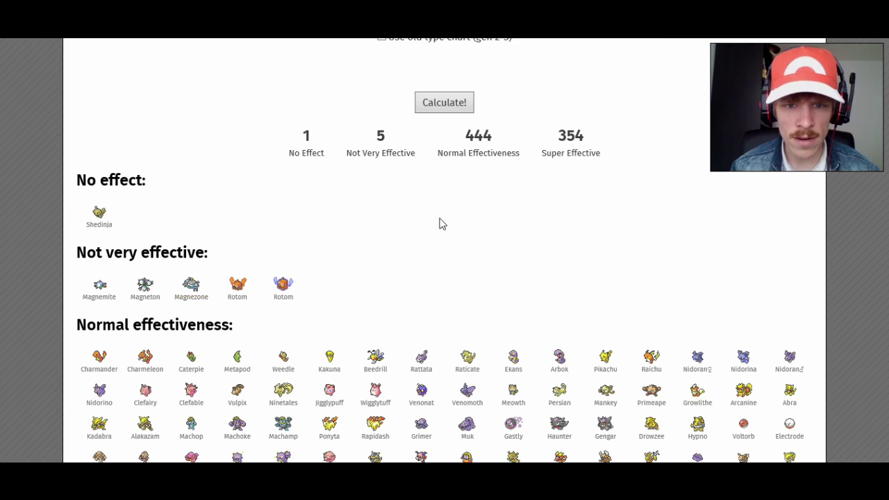
Step: Add Fire to Electric/Ice coverage and recalculate: 453 super effective, only Rotom resisting
{"action": "scroll", "coordinate": [442, 238], "scroll_direction": "up", "scroll_amount": 2}
{"action": "left_click", "coordinate": [309, 111]}
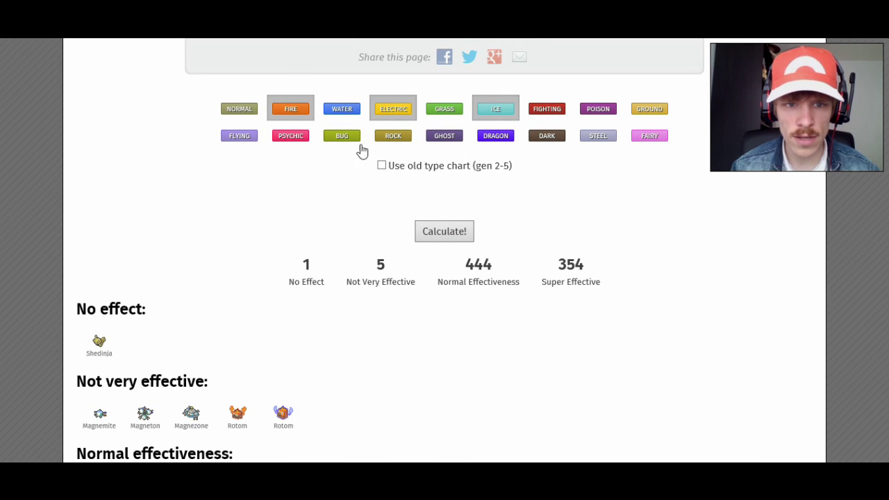
{"action": "left_click", "coordinate": [439, 235]}
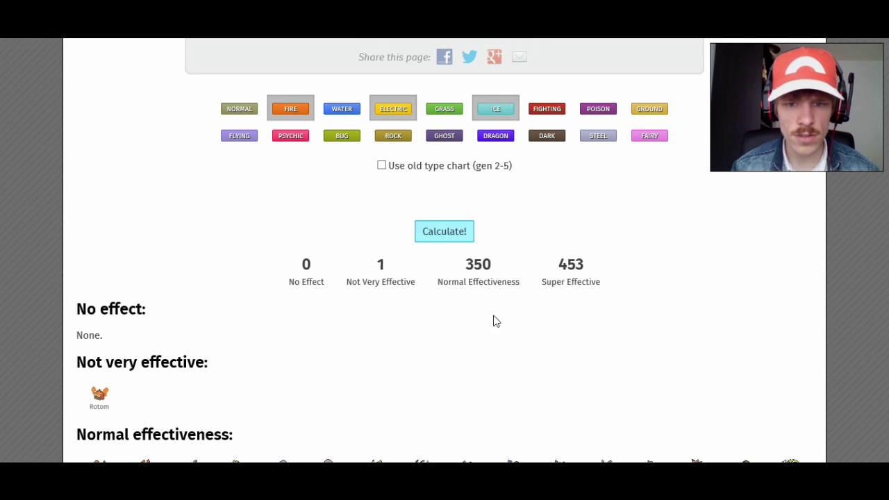
{"action": "scroll", "coordinate": [504, 332], "scroll_direction": "down", "scroll_amount": 3}
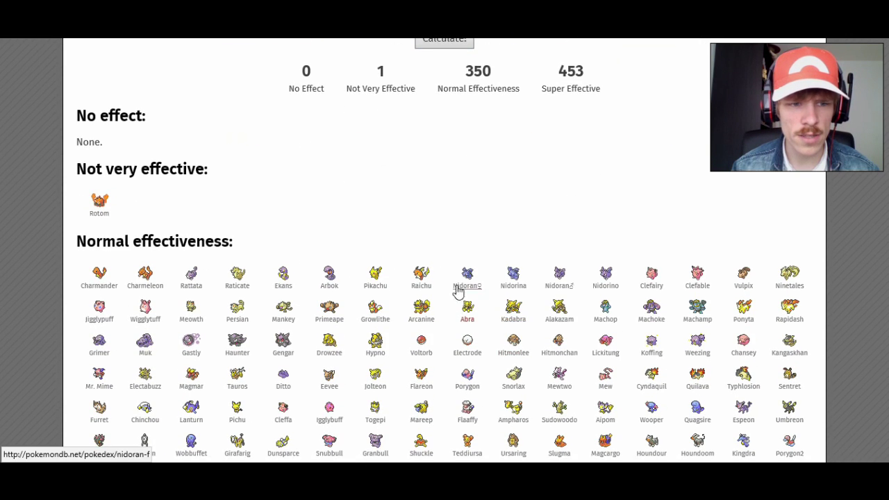
{"action": "scroll", "coordinate": [456, 284], "scroll_direction": "down", "scroll_amount": 1}
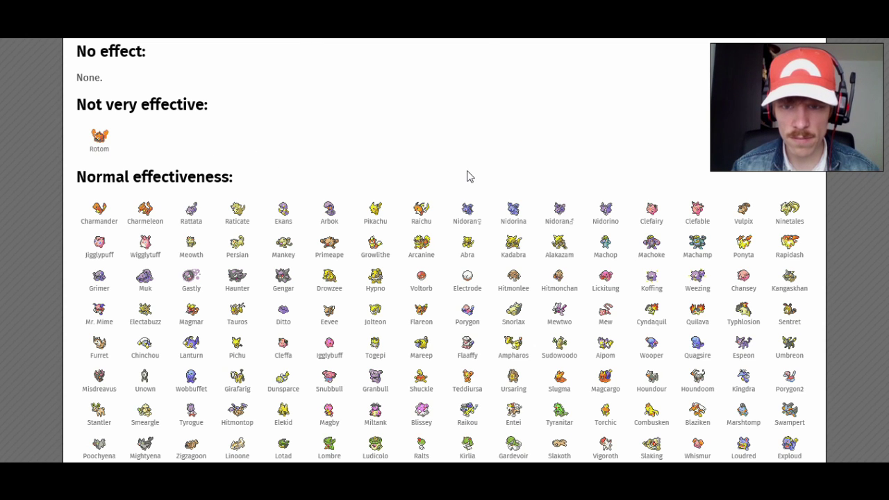
{"action": "scroll", "coordinate": [468, 178], "scroll_direction": "up", "scroll_amount": 5}
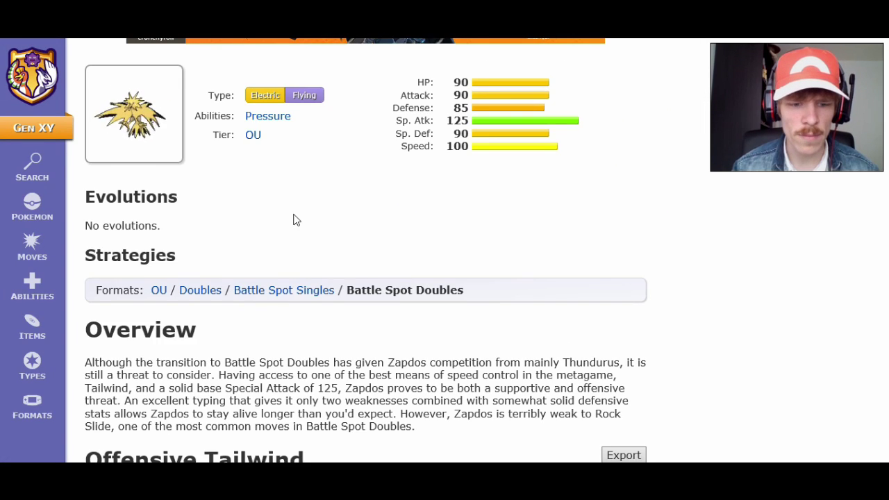
{"action": "scroll", "coordinate": [293, 220], "scroll_direction": "down", "scroll_amount": 4}
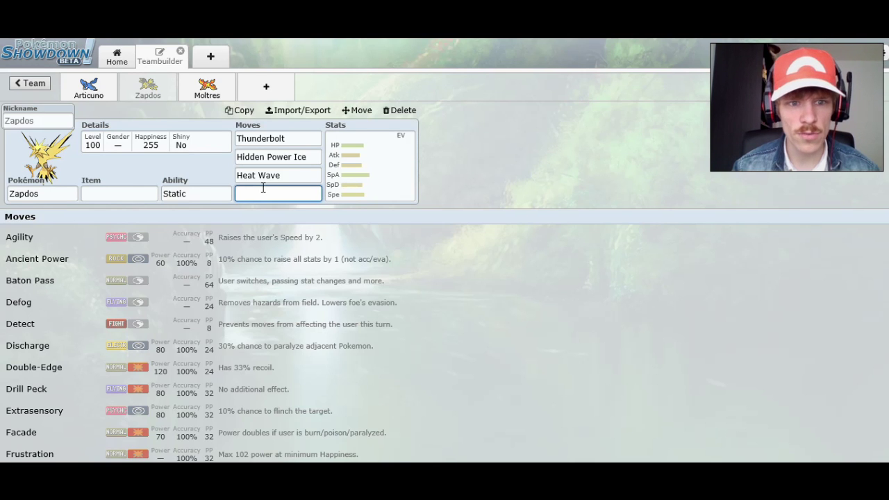
Step: Set Tailwind as Zapdos's fourth move
{"action": "type", "text": "tailwing"}
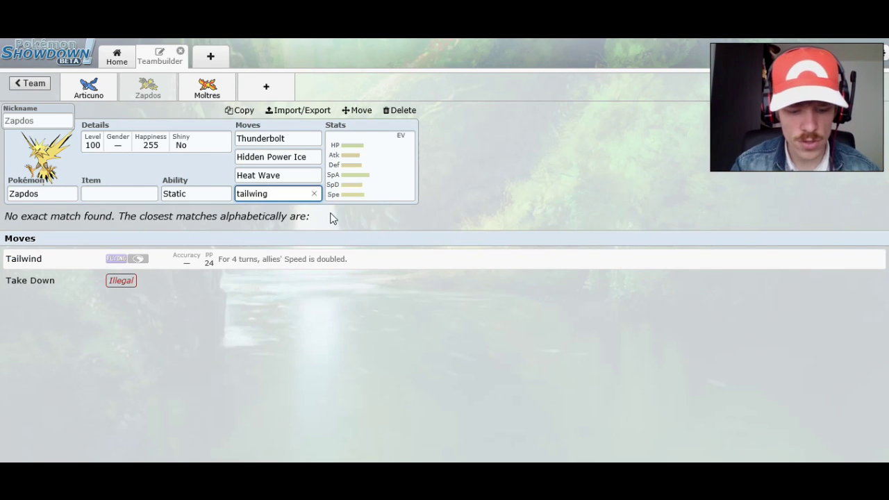
{"action": "key", "text": "BackSpace"}
{"action": "type", "text": "d"}
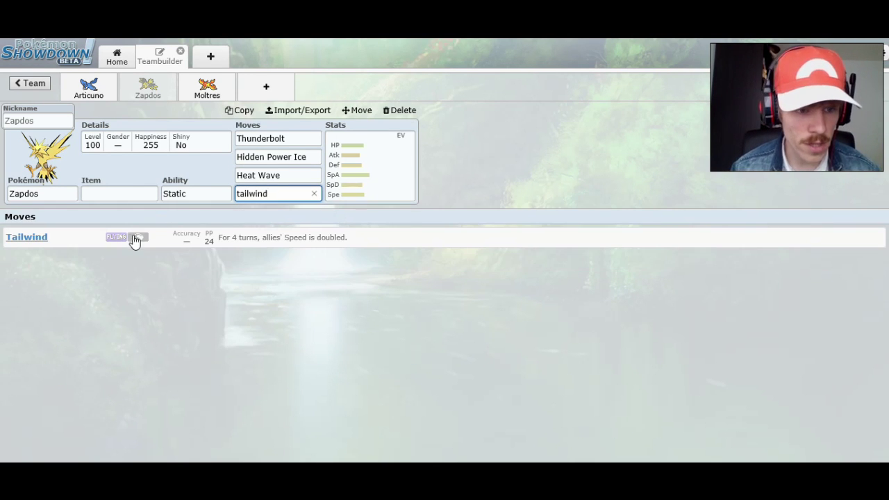
{"action": "left_click", "coordinate": [123, 233]}
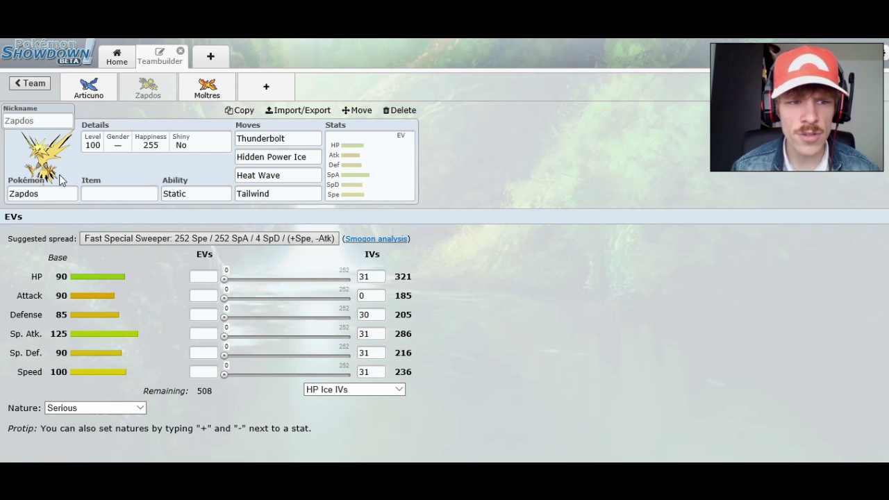
Step: Give Zapdos a Sitrus Berry as its held item
{"action": "left_click", "coordinate": [143, 192]}
{"action": "type", "text": "sitrus"}
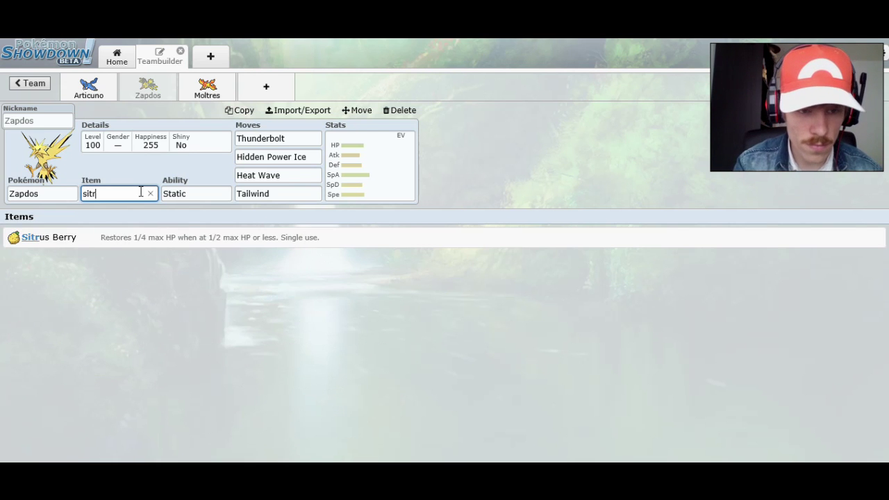
{"action": "left_click", "coordinate": [79, 240]}
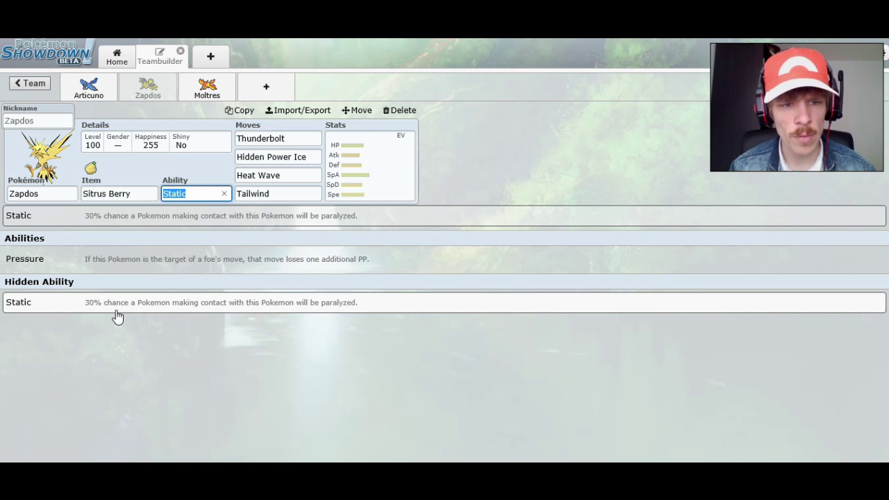
Step: Set Zapdos's ability to Pressure and apply the suggested fast special sweeper EV spread
{"action": "left_click", "coordinate": [52, 268]}
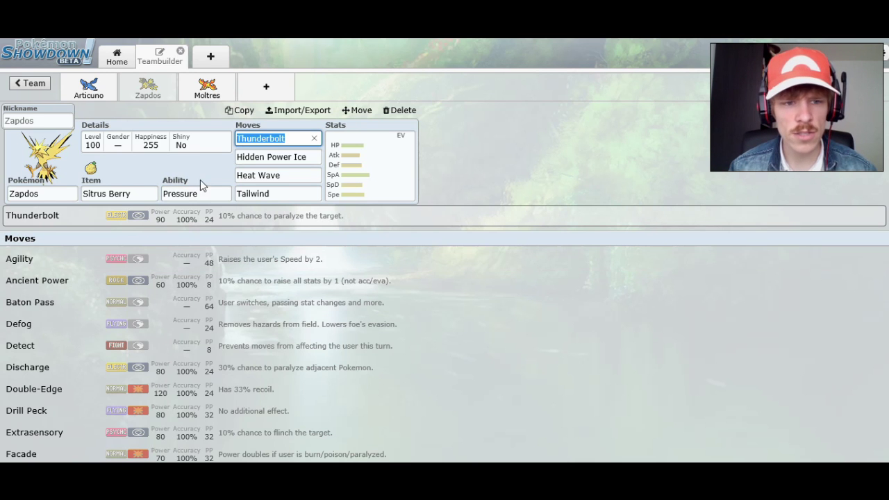
{"action": "left_click", "coordinate": [353, 163]}
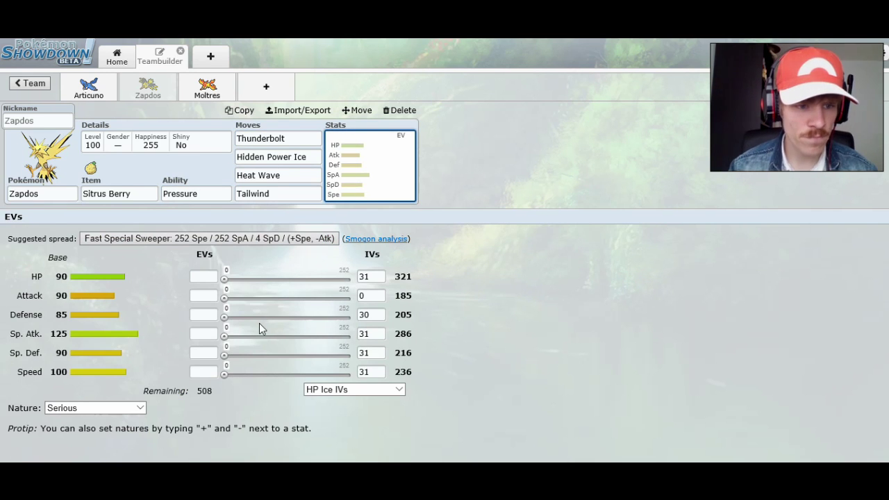
{"action": "left_click", "coordinate": [217, 239]}
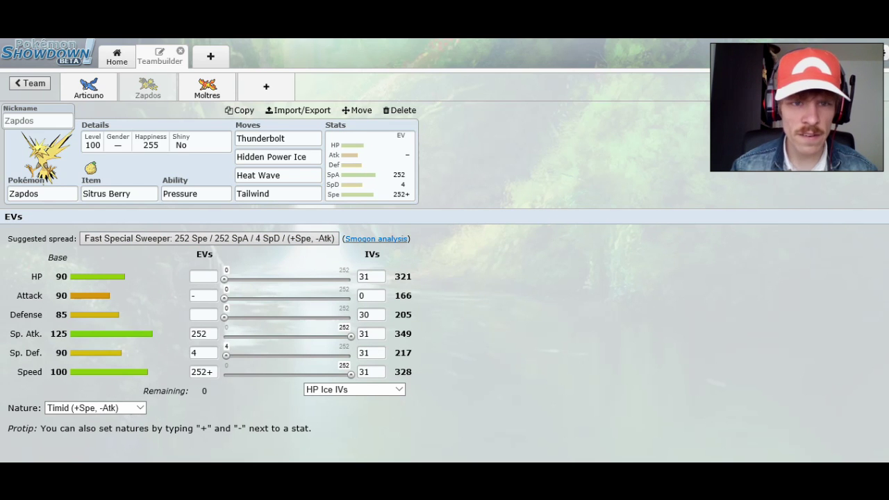
{"action": "key", "text": "ctrl+Tab"}
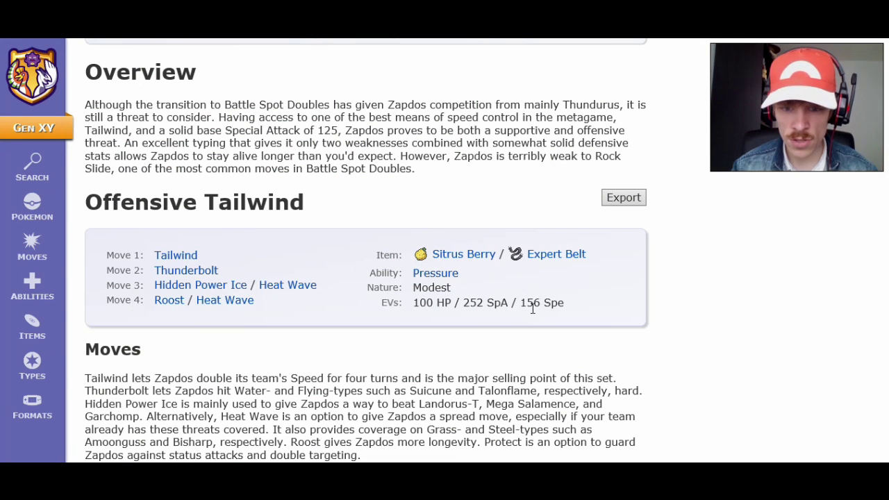
{"action": "key", "text": "ctrl+shift+Tab"}
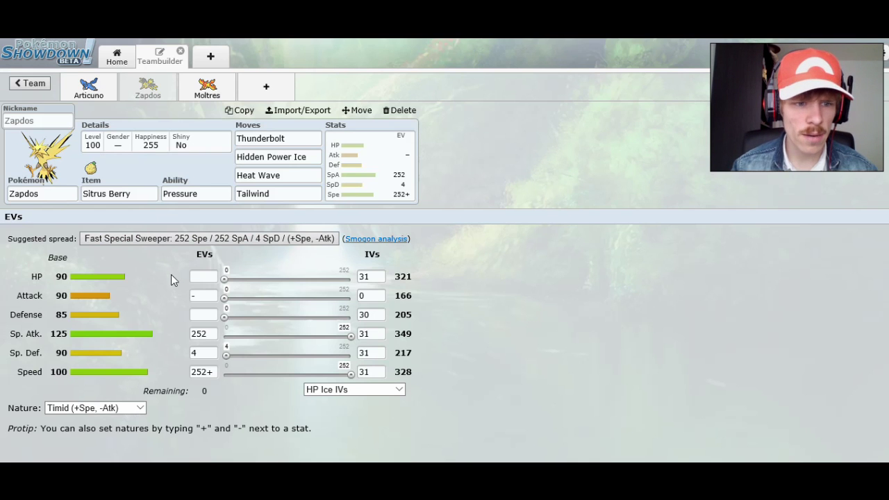
Step: Rework Zapdos's EVs to 100 HP, 252 SpA (+), 156 Spe for Modest, then open Moltres
{"action": "left_click", "coordinate": [211, 335]}
{"action": "type", "text": "+"}
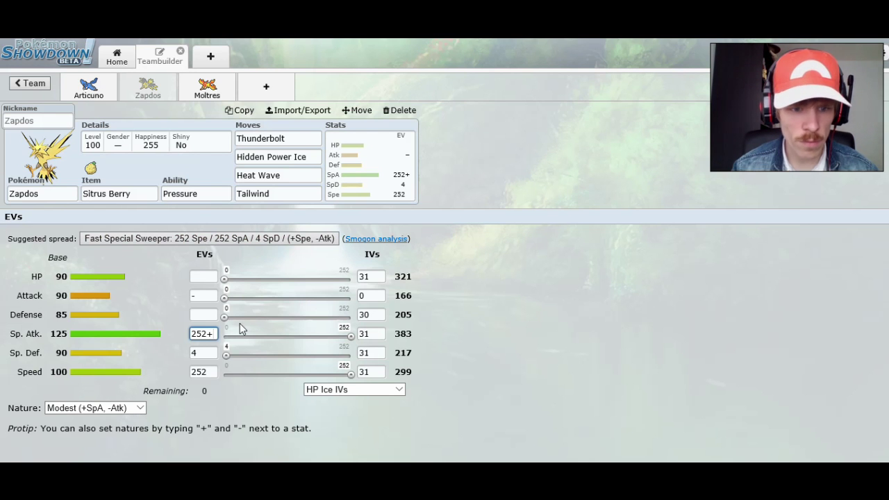
{"action": "left_click", "coordinate": [225, 374]}
{"action": "left_click", "coordinate": [225, 354]}
{"action": "left_click", "coordinate": [203, 277]}
{"action": "type", "text": "100"}
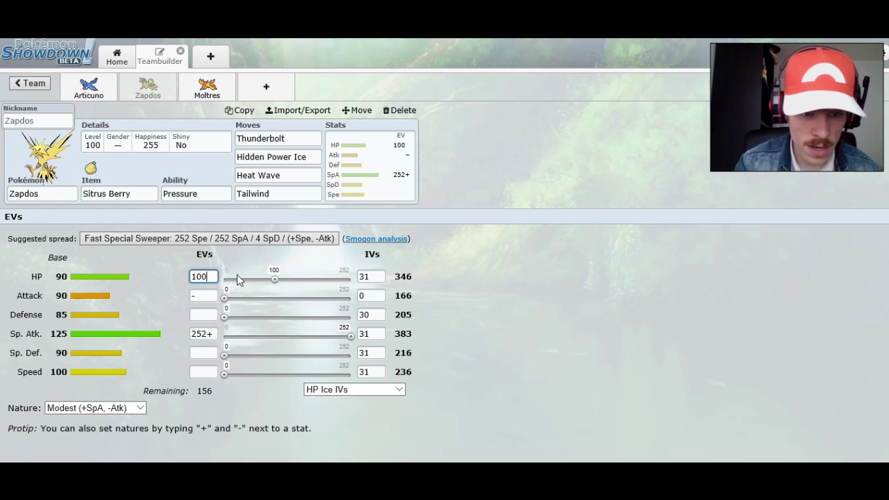
{"action": "left_click_drag", "start_coordinate": [225, 374], "coordinate": [333, 384]}
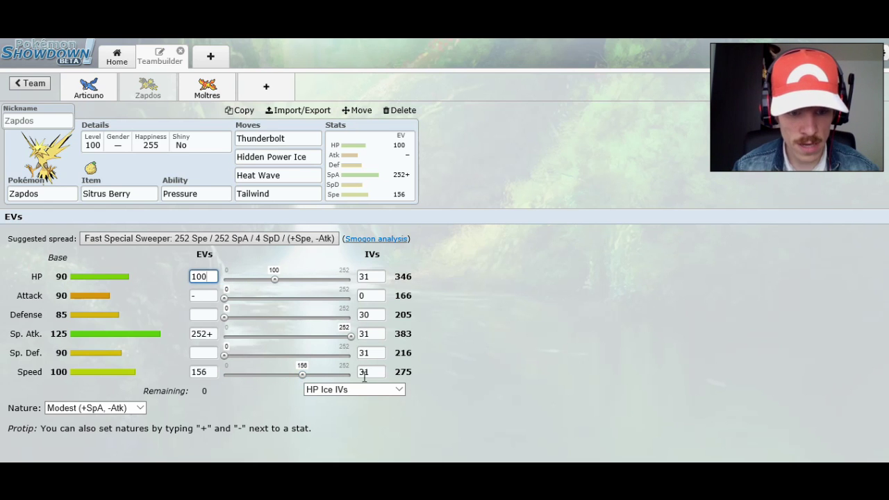
{"action": "left_click", "coordinate": [491, 389]}
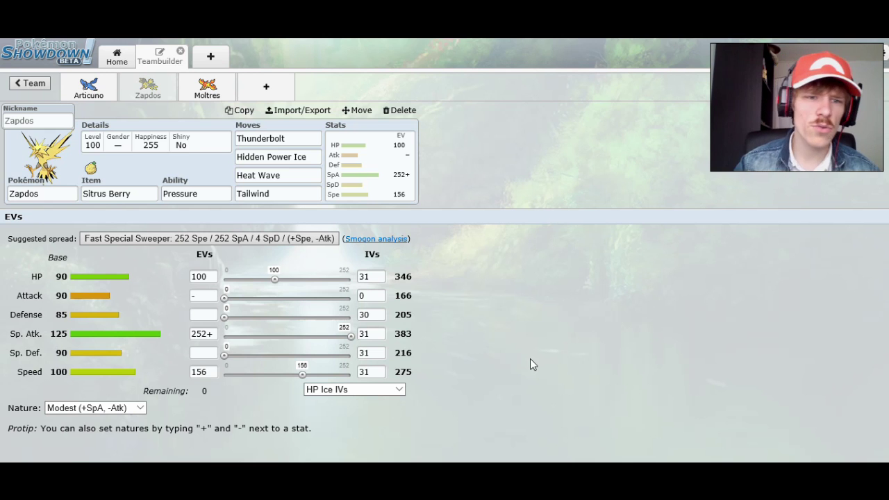
{"action": "left_click", "coordinate": [207, 88]}
{"action": "left_click", "coordinate": [179, 193]}
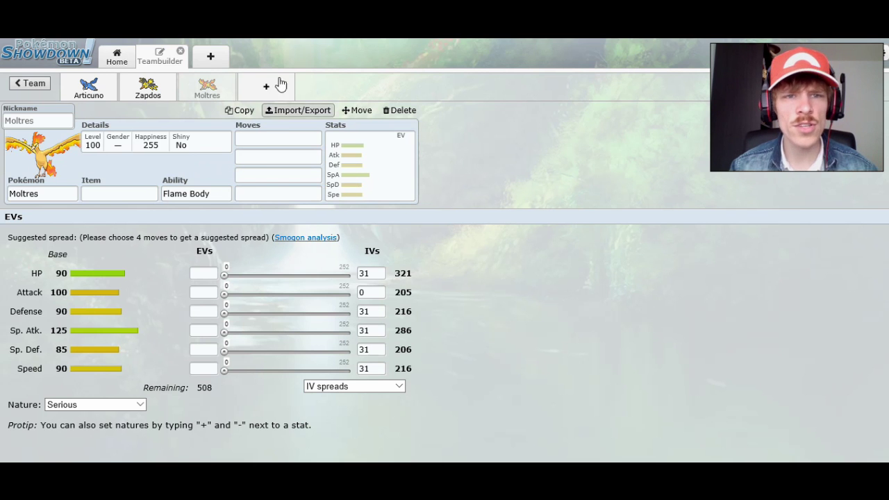
{"action": "key", "text": "ctrl+Tab"}
{"action": "scroll", "coordinate": [366, 185], "scroll_direction": "up", "scroll_amount": 10}
{"action": "mouse_move", "coordinate": [280, 161]}
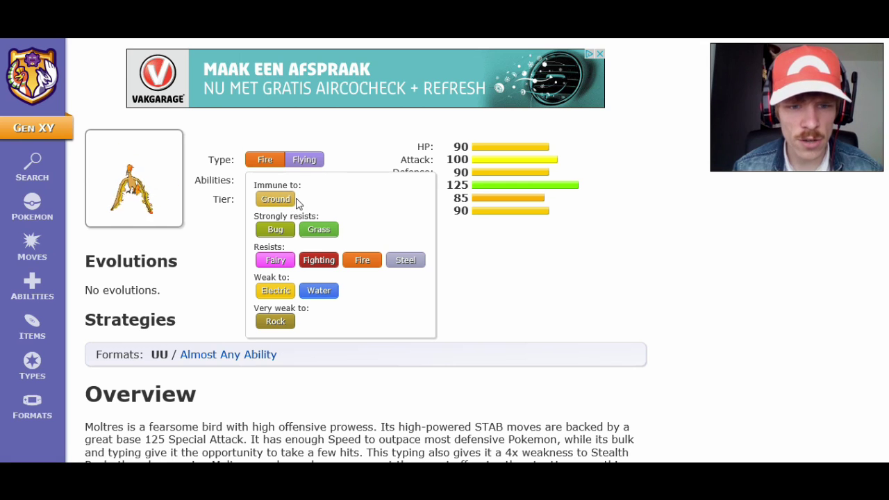
{"action": "scroll", "coordinate": [309, 200], "scroll_direction": "down", "scroll_amount": 1}
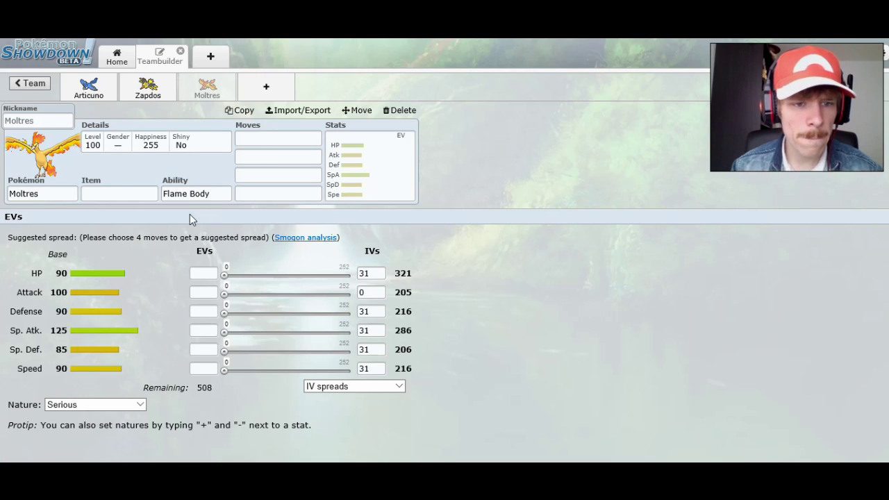
Step: Back on Moltres's set, scroll its first-slot move list down toward Steel Wing
{"action": "left_click", "coordinate": [249, 174]}
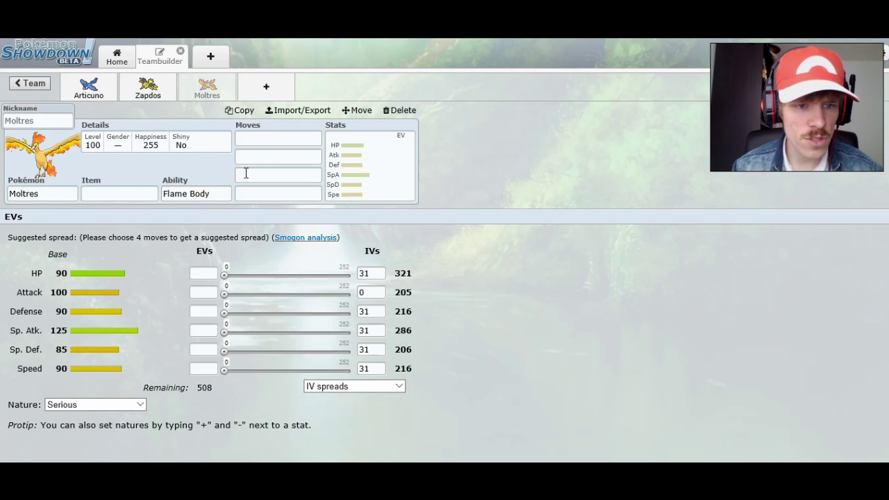
{"action": "left_click", "coordinate": [137, 284]}
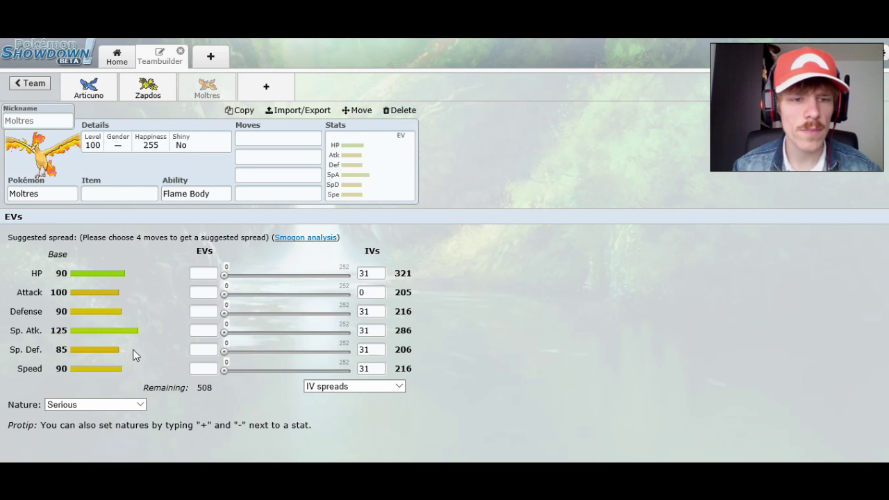
{"action": "left_click", "coordinate": [253, 138]}
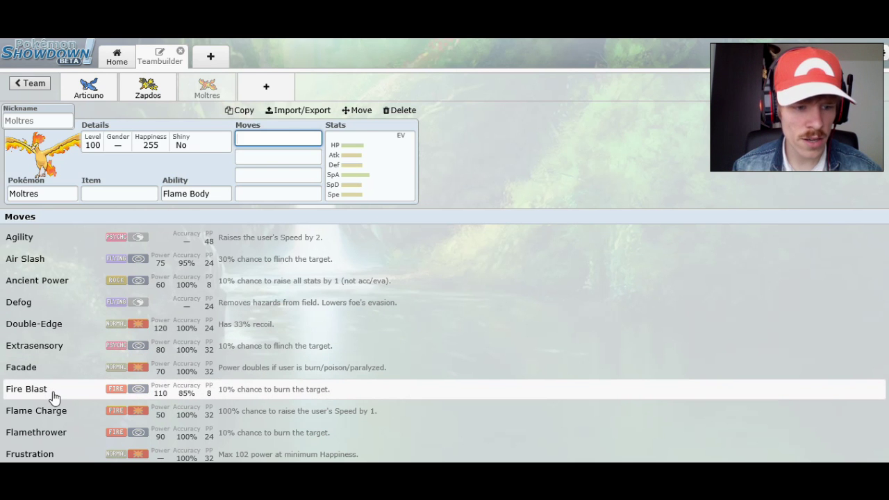
{"action": "scroll", "coordinate": [52, 394], "scroll_direction": "down", "scroll_amount": 5}
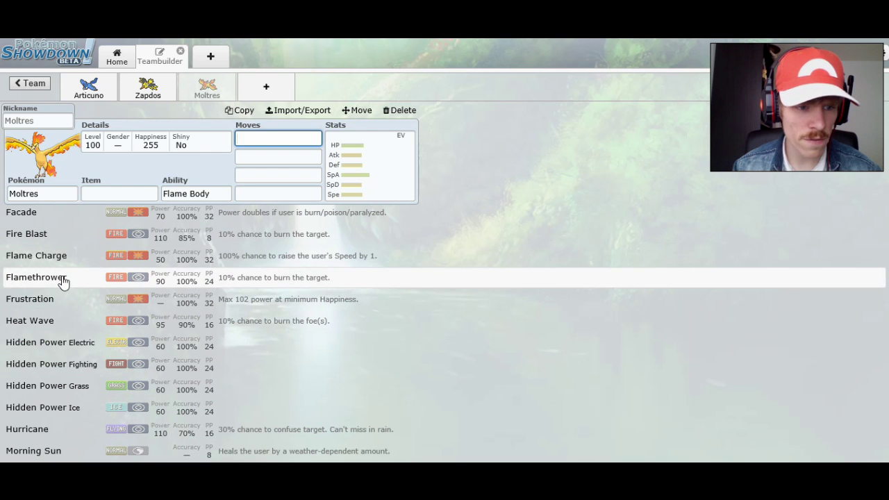
{"action": "scroll", "coordinate": [66, 343], "scroll_direction": "down", "scroll_amount": 5}
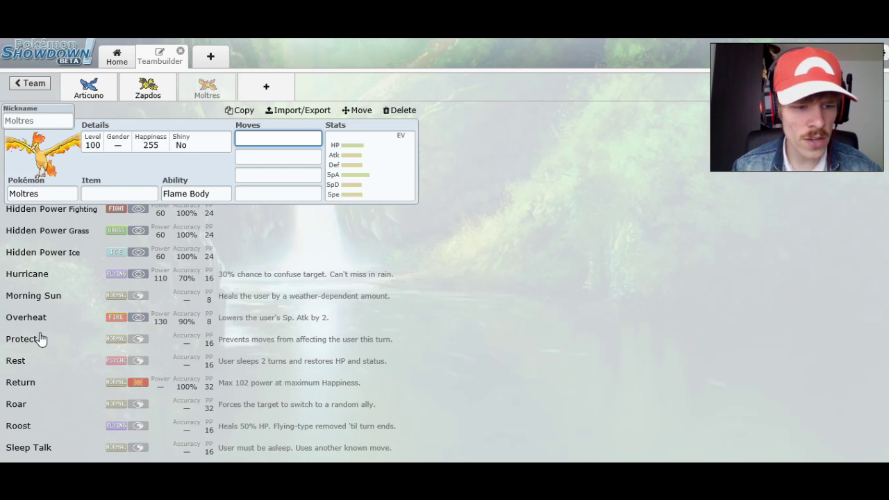
{"action": "scroll", "coordinate": [42, 385], "scroll_direction": "down", "scroll_amount": 3}
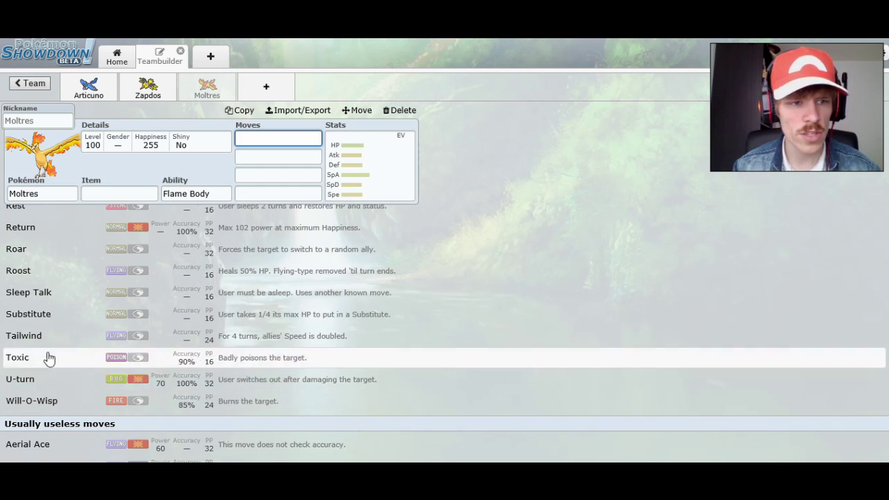
{"action": "scroll", "coordinate": [49, 354], "scroll_direction": "down", "scroll_amount": 4}
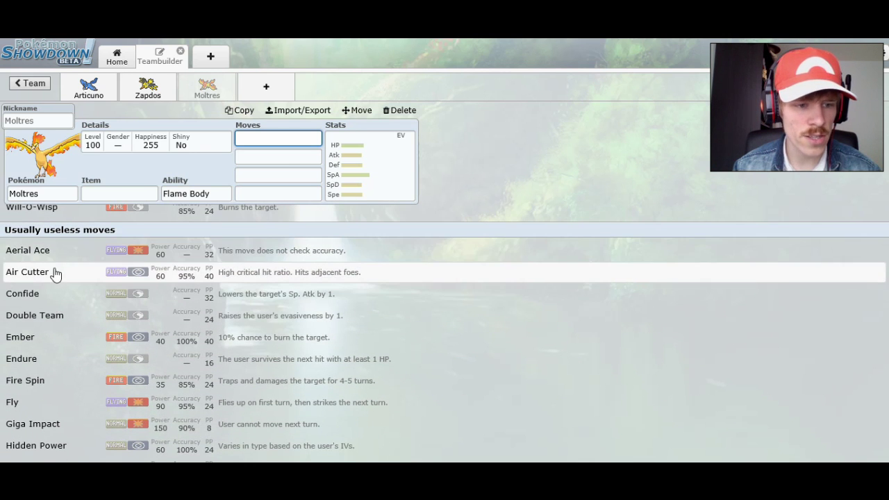
{"action": "scroll", "coordinate": [56, 277], "scroll_direction": "down", "scroll_amount": 1}
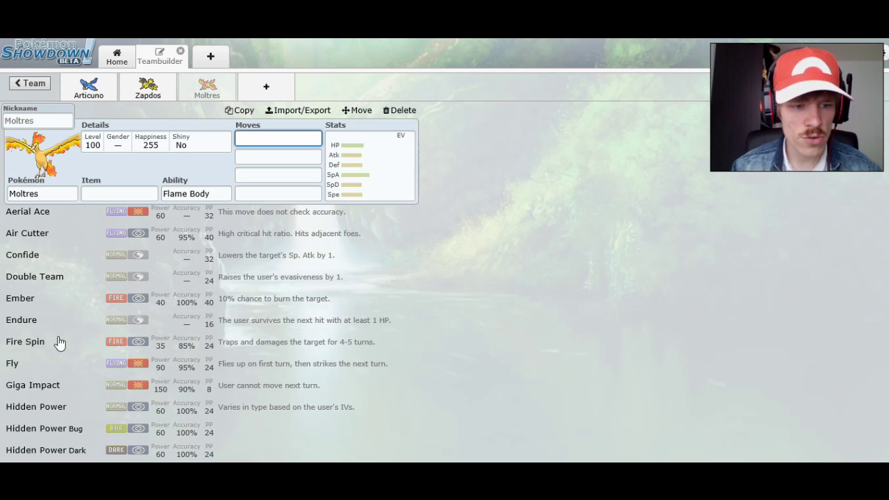
{"action": "scroll", "coordinate": [58, 345], "scroll_direction": "down", "scroll_amount": 4}
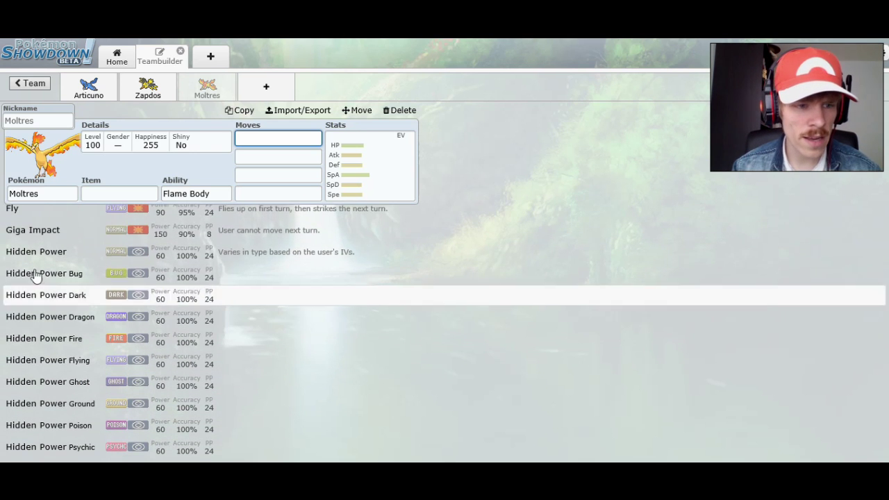
{"action": "scroll", "coordinate": [61, 277], "scroll_direction": "down", "scroll_amount": 6}
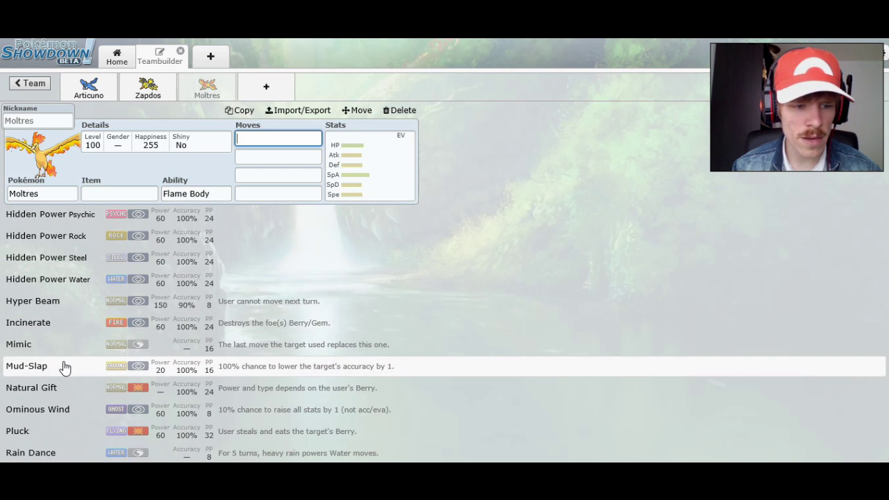
{"action": "scroll", "coordinate": [70, 387], "scroll_direction": "down", "scroll_amount": 3}
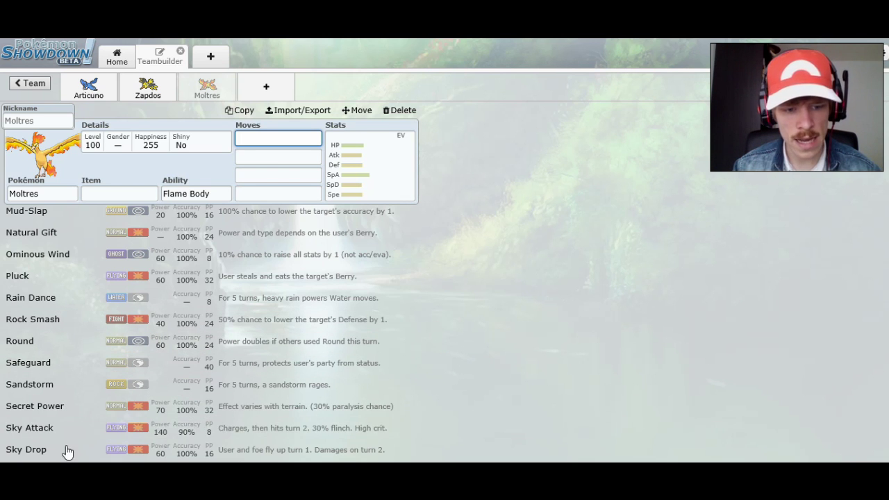
{"action": "scroll", "coordinate": [64, 444], "scroll_direction": "down", "scroll_amount": 3}
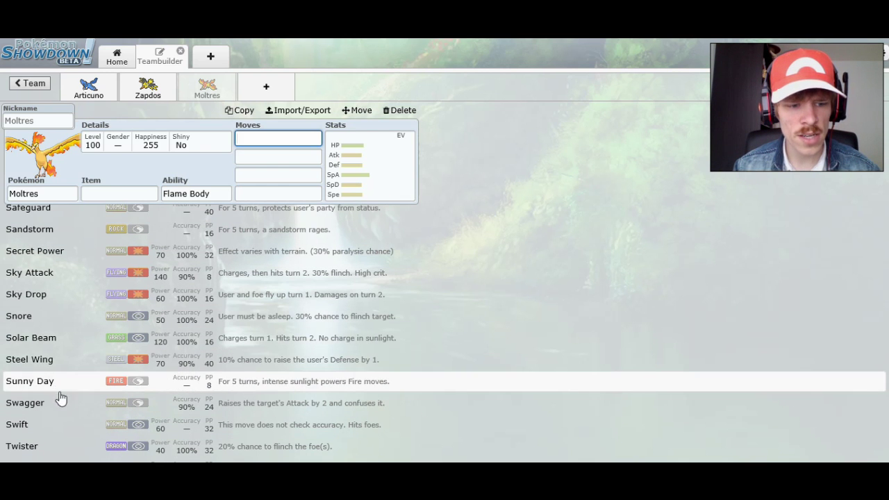
{"action": "scroll", "coordinate": [50, 439], "scroll_direction": "down", "scroll_amount": 1}
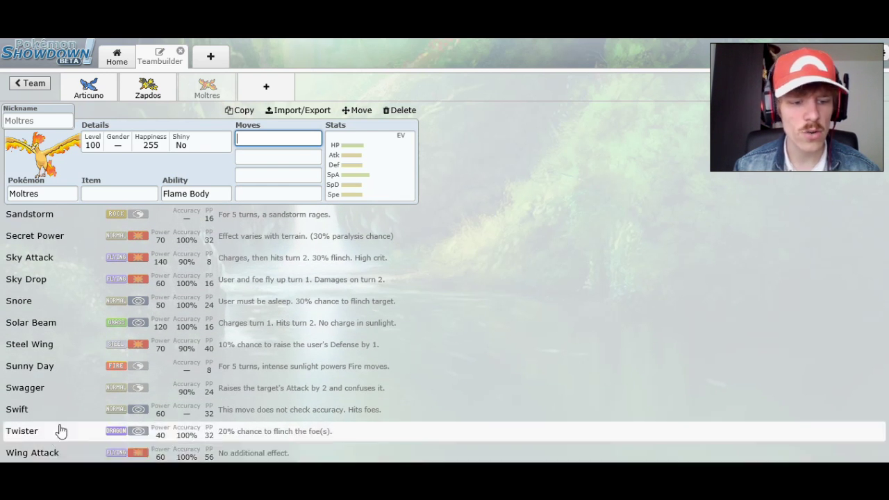
Step: Pick Steel Wing for the first slot, delete it again, and scroll the move list back up
{"action": "left_click", "coordinate": [557, 335]}
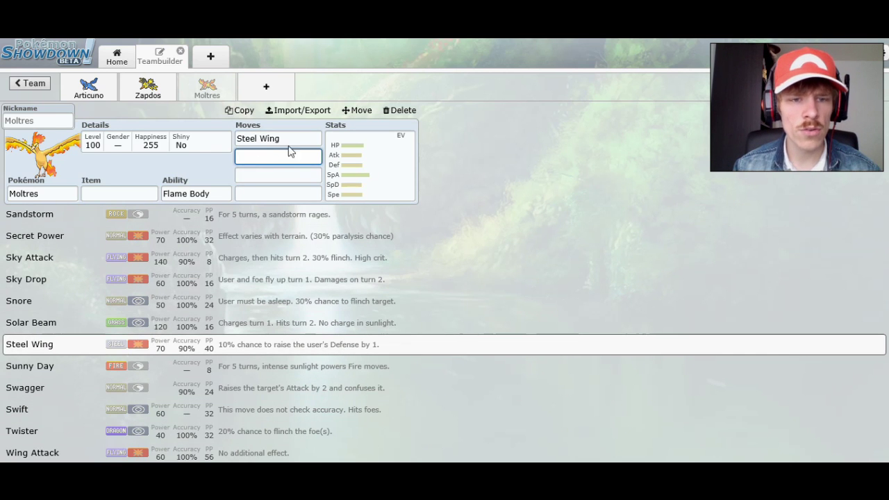
{"action": "left_click", "coordinate": [290, 143]}
{"action": "key", "text": "BackSpace"}
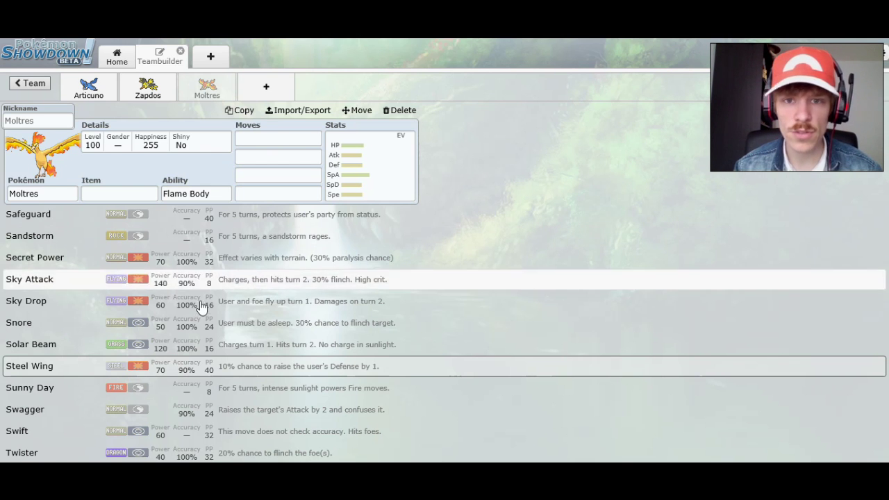
{"action": "scroll", "coordinate": [204, 309], "scroll_direction": "up", "scroll_amount": 10}
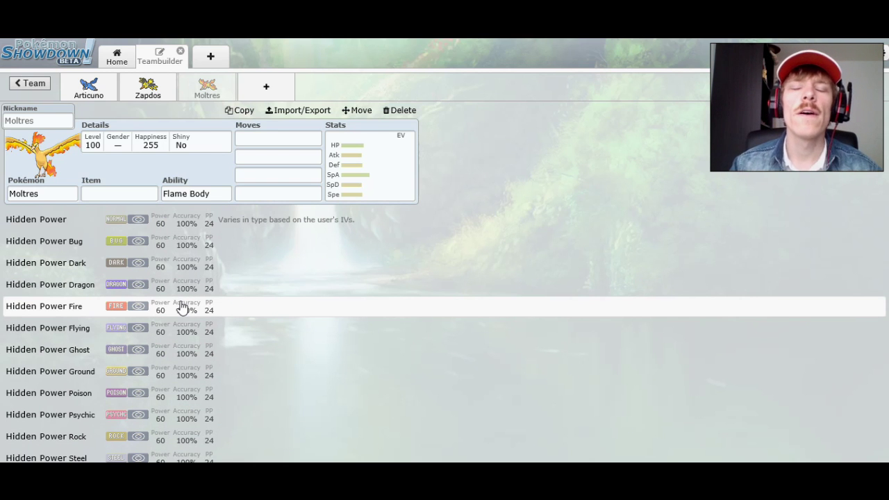
{"action": "scroll", "coordinate": [180, 308], "scroll_direction": "up", "scroll_amount": 6}
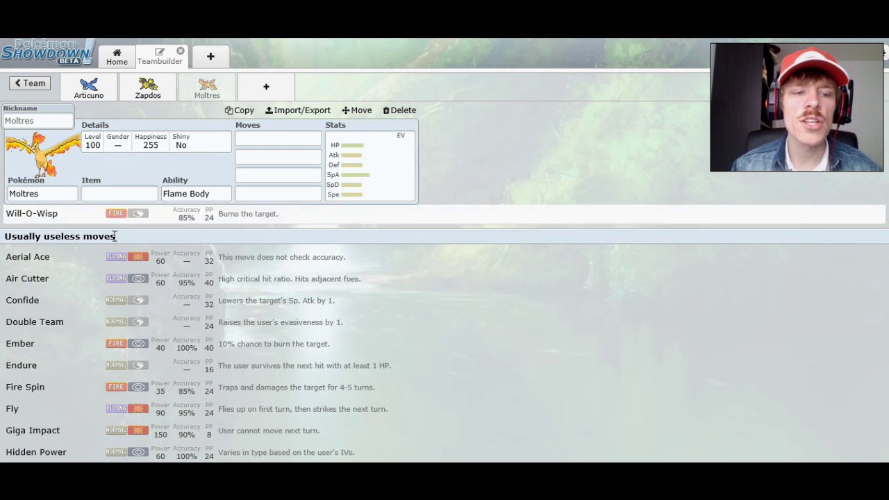
{"action": "scroll", "coordinate": [122, 292], "scroll_direction": "up", "scroll_amount": 1}
{"action": "scroll", "coordinate": [129, 330], "scroll_direction": "up", "scroll_amount": 5}
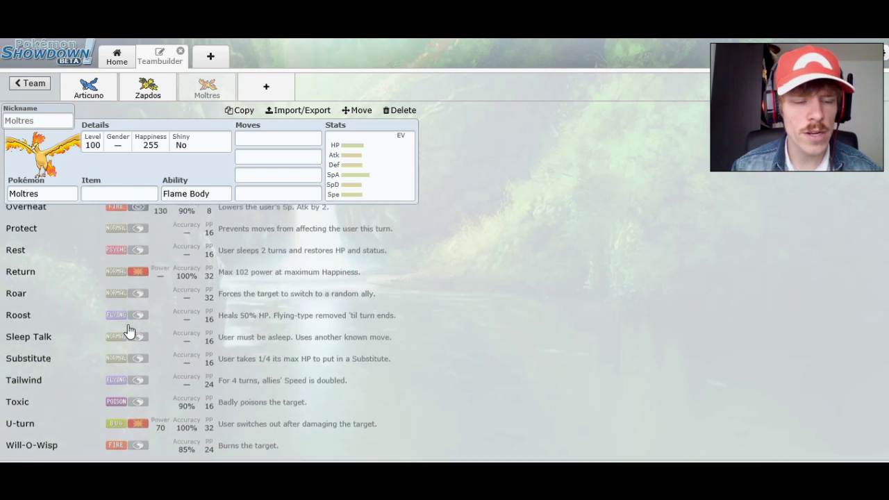
{"action": "scroll", "coordinate": [128, 330], "scroll_direction": "up", "scroll_amount": 5}
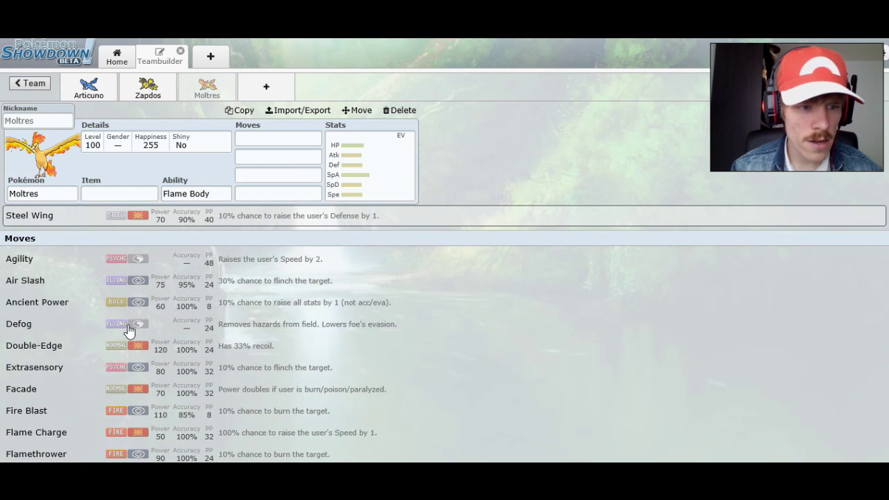
Step: Search 'life' in Moltres's item field and choose Life Orb
{"action": "left_click", "coordinate": [278, 138]}
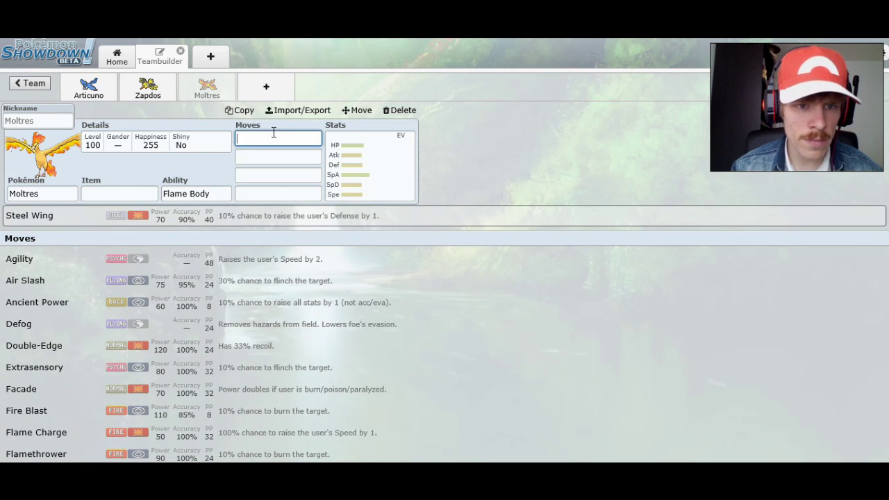
{"action": "left_click", "coordinate": [119, 194]}
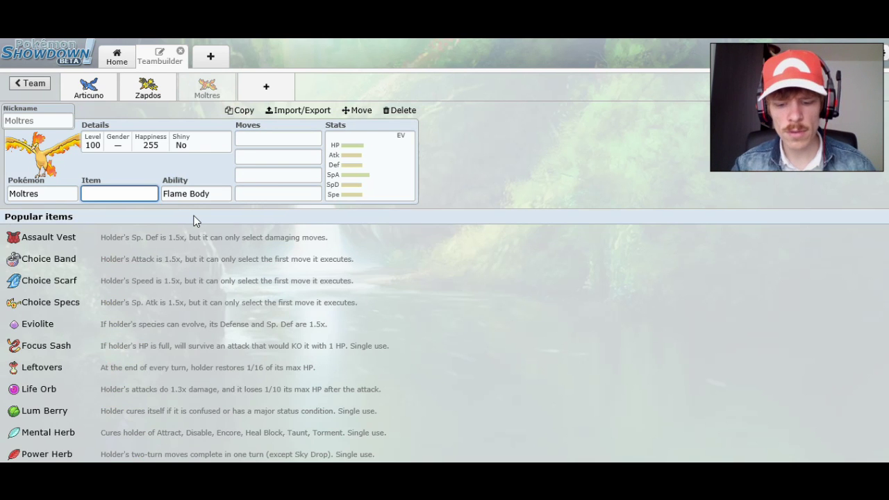
{"action": "type", "text": "life"}
{"action": "left_click", "coordinate": [89, 239]}
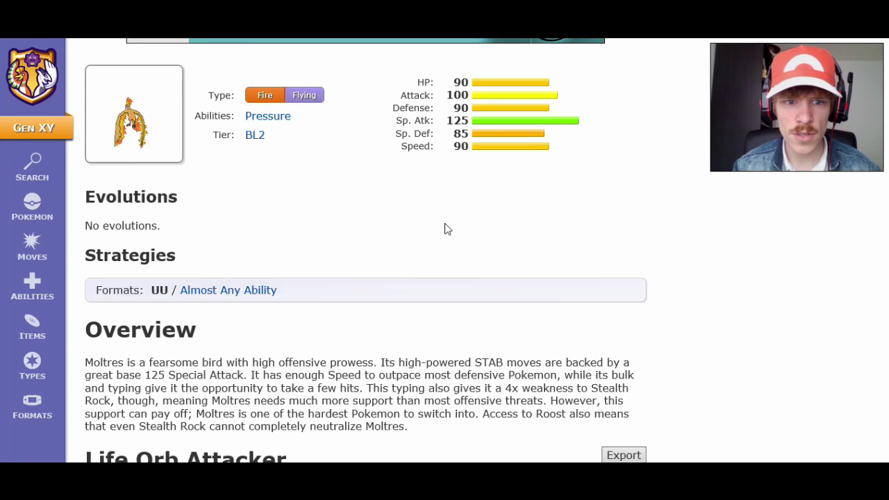
{"action": "scroll", "coordinate": [407, 273], "scroll_direction": "down", "scroll_amount": 5}
{"action": "scroll", "coordinate": [406, 273], "scroll_direction": "down", "scroll_amount": 1}
{"action": "scroll", "coordinate": [252, 236], "scroll_direction": "up", "scroll_amount": 2}
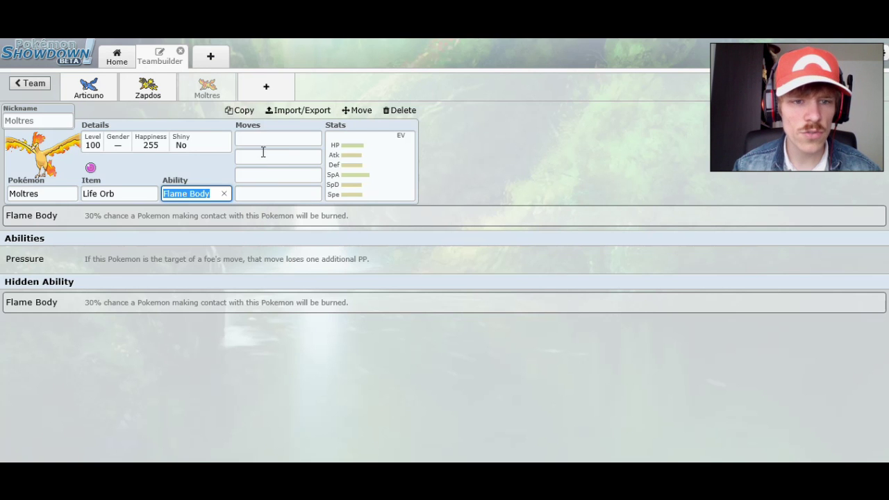
Step: Put Fire Blast in Moltres's first move slot
{"action": "left_click", "coordinate": [263, 142]}
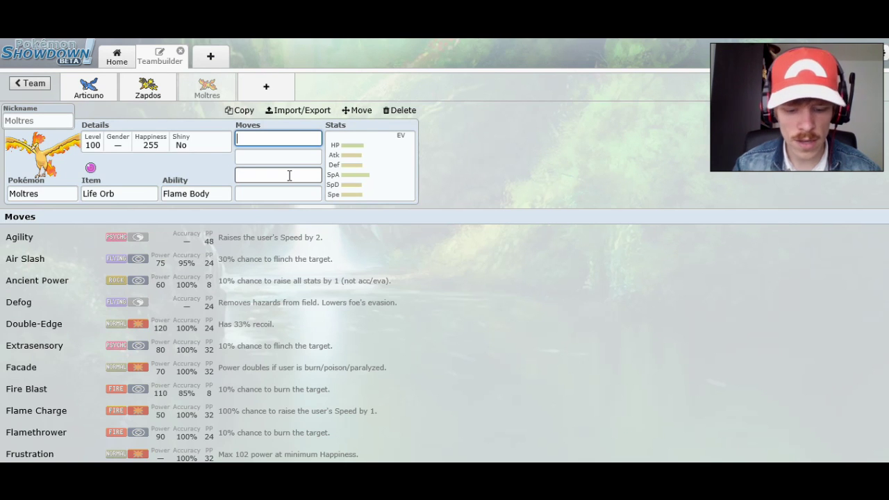
{"action": "type", "text": "f"}
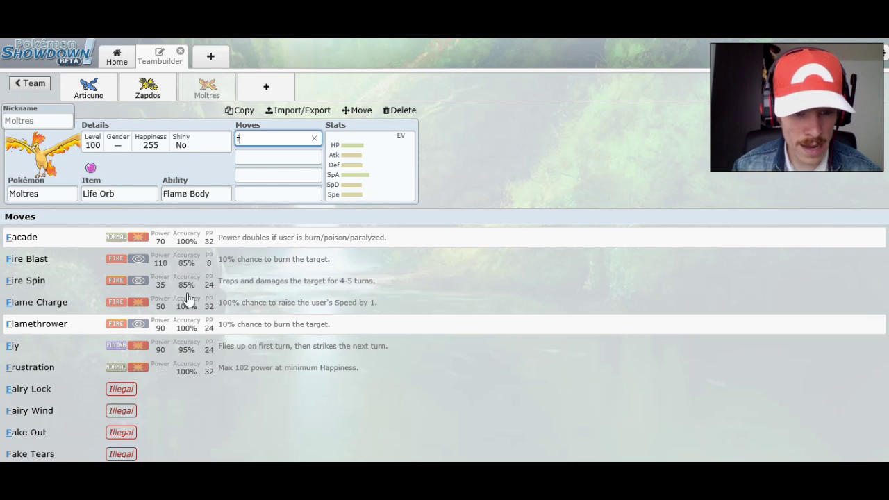
{"action": "left_click", "coordinate": [162, 261]}
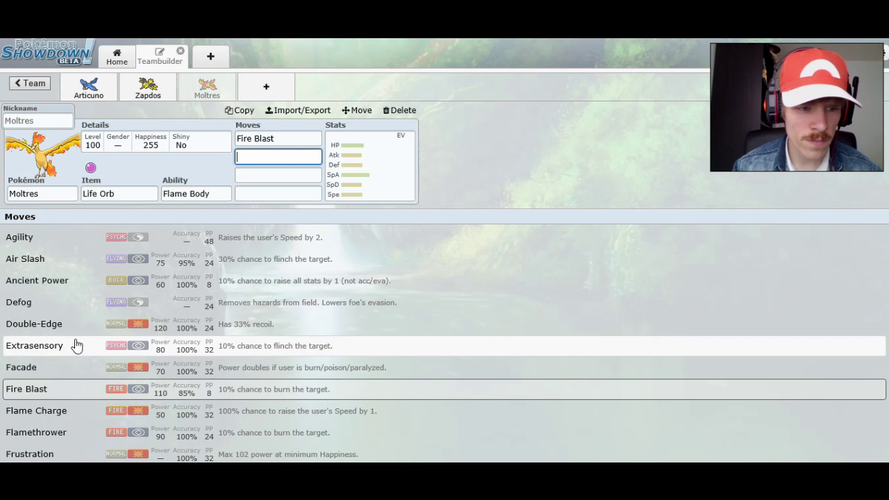
Step: Search 'Roost' and set it as Moltres's fourth move
{"action": "scroll", "coordinate": [76, 345], "scroll_direction": "down", "scroll_amount": 3}
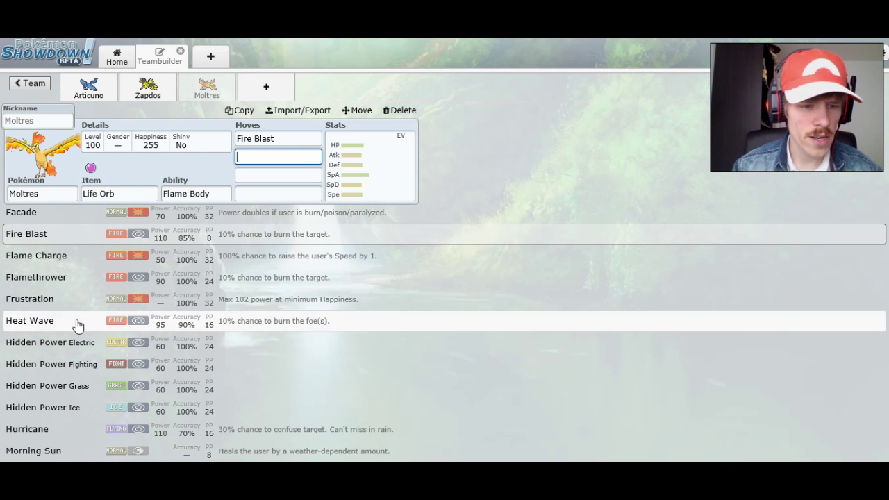
{"action": "scroll", "coordinate": [76, 323], "scroll_direction": "down", "scroll_amount": 2}
{"action": "scroll", "coordinate": [78, 326], "scroll_direction": "down", "scroll_amount": 3}
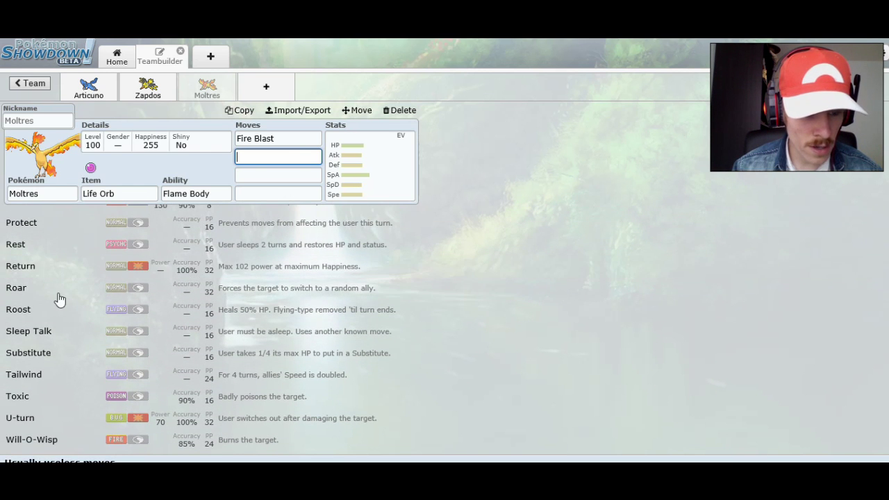
{"action": "left_click", "coordinate": [238, 193]}
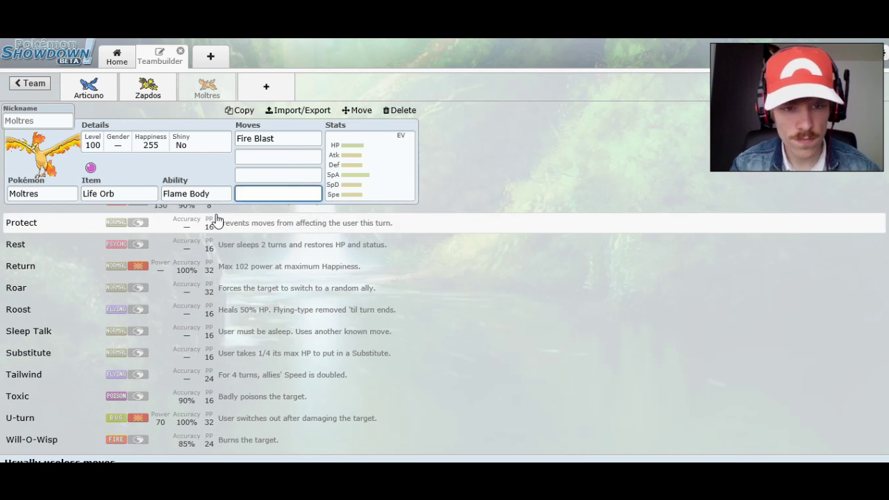
{"action": "type", "text": "Roost"}
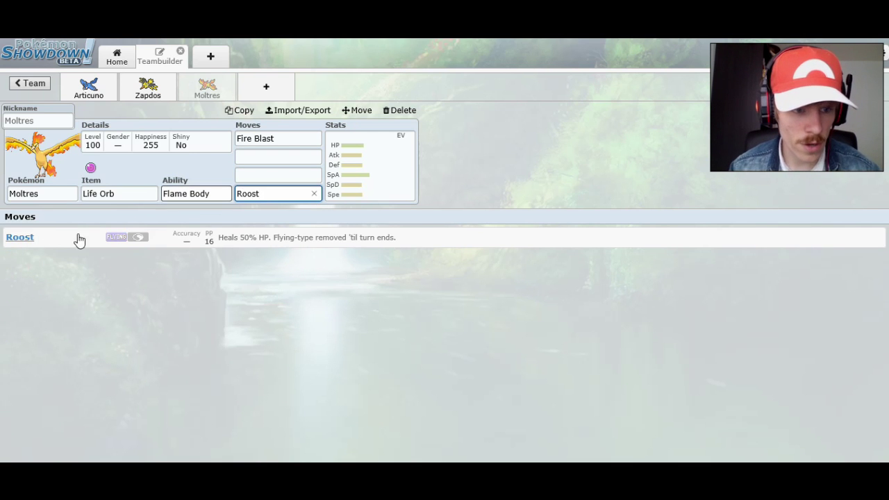
{"action": "left_click", "coordinate": [21, 238]}
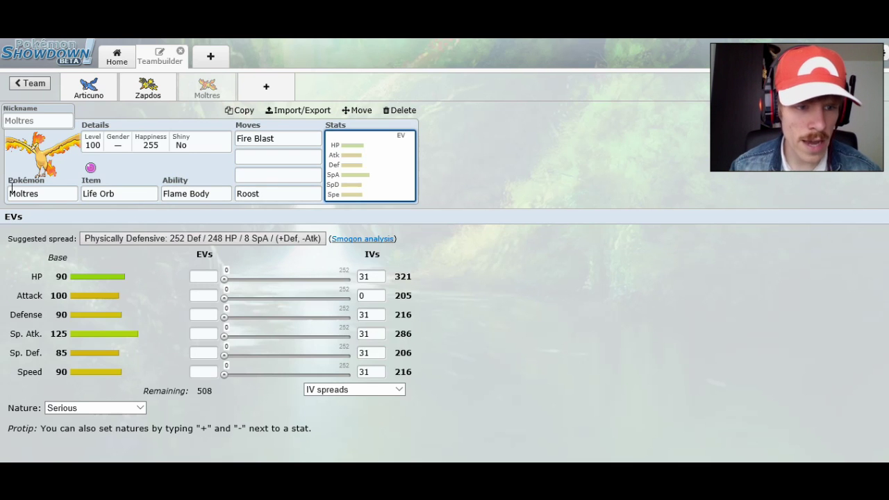
Step: Replace Fire Blast with Overheat in Moltres's first move slot
{"action": "left_click", "coordinate": [267, 178]}
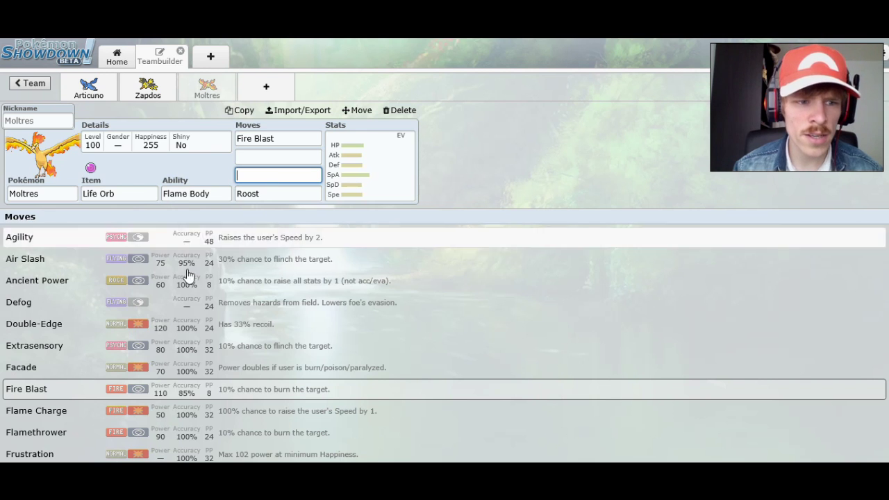
{"action": "scroll", "coordinate": [90, 337], "scroll_direction": "down", "scroll_amount": 10}
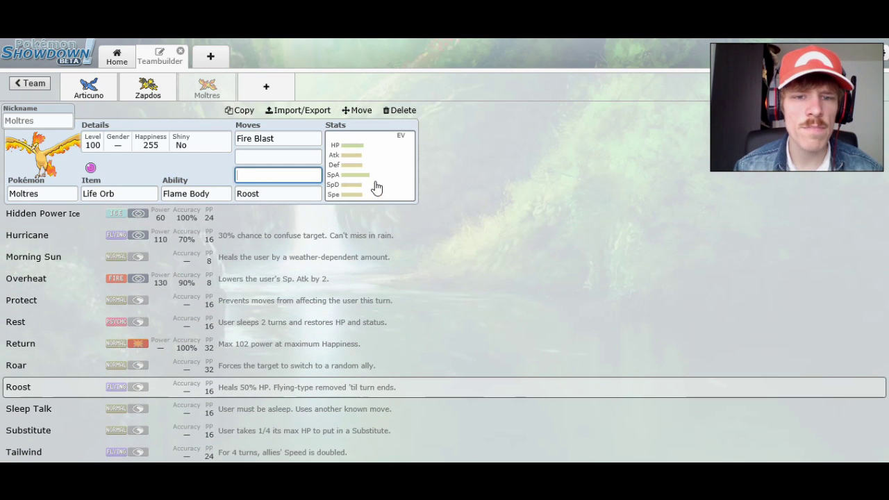
{"action": "left_click", "coordinate": [368, 189]}
{"action": "left_click", "coordinate": [292, 178]}
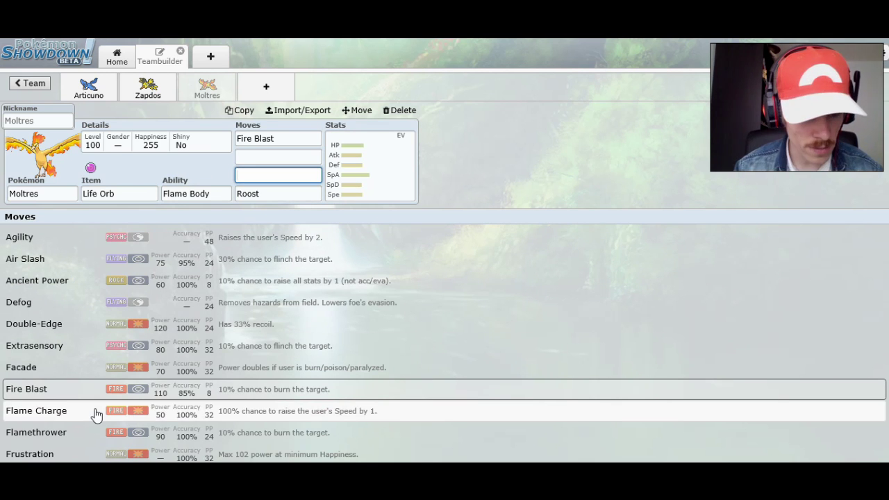
{"action": "scroll", "coordinate": [93, 410], "scroll_direction": "down", "scroll_amount": 5}
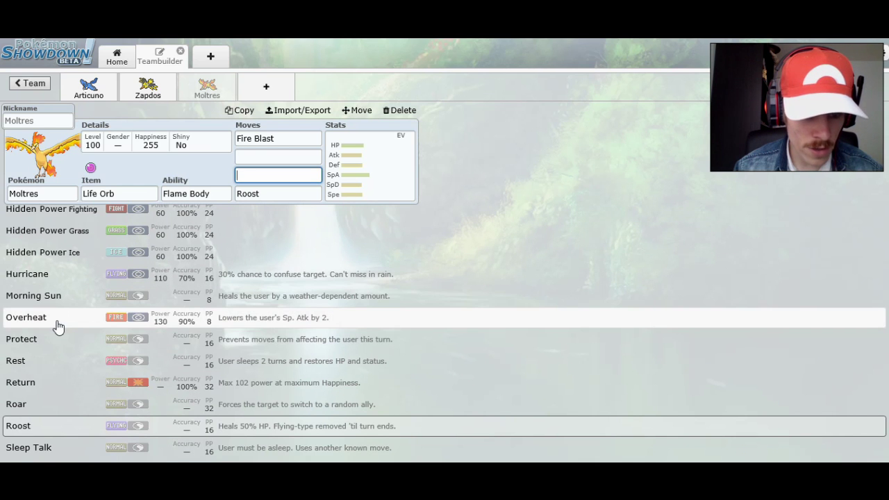
{"action": "left_click", "coordinate": [285, 138]}
{"action": "type", "text": "over"}
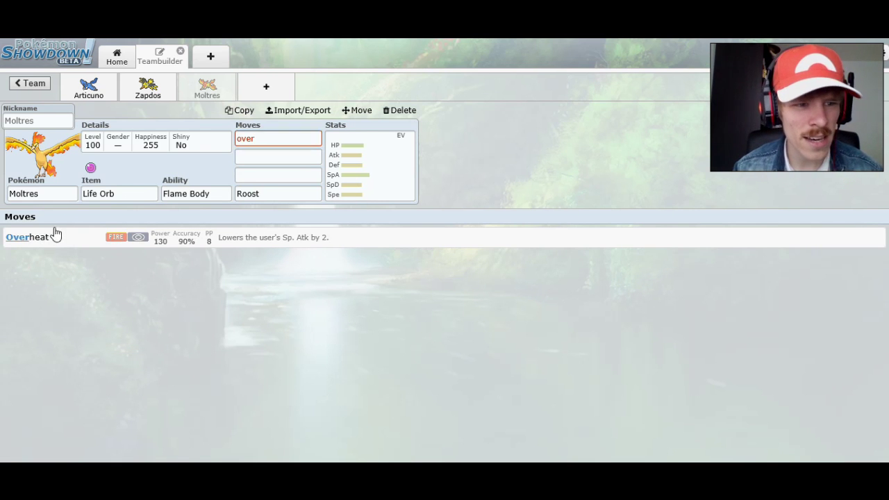
{"action": "left_click", "coordinate": [47, 237]}
Step: Fill Moltres's second and third move slots with Sky Attack and Tailwind
{"action": "scroll", "coordinate": [166, 324], "scroll_direction": "down", "scroll_amount": 20}
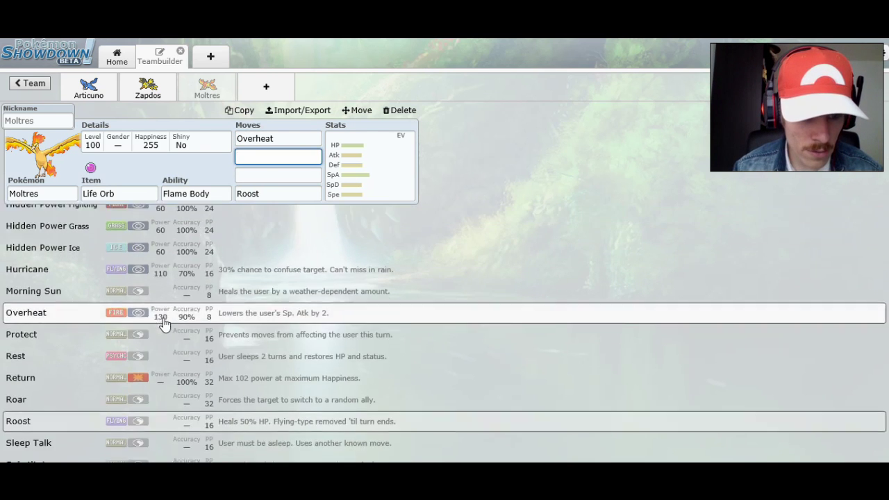
{"action": "scroll", "coordinate": [166, 321], "scroll_direction": "up", "scroll_amount": 3}
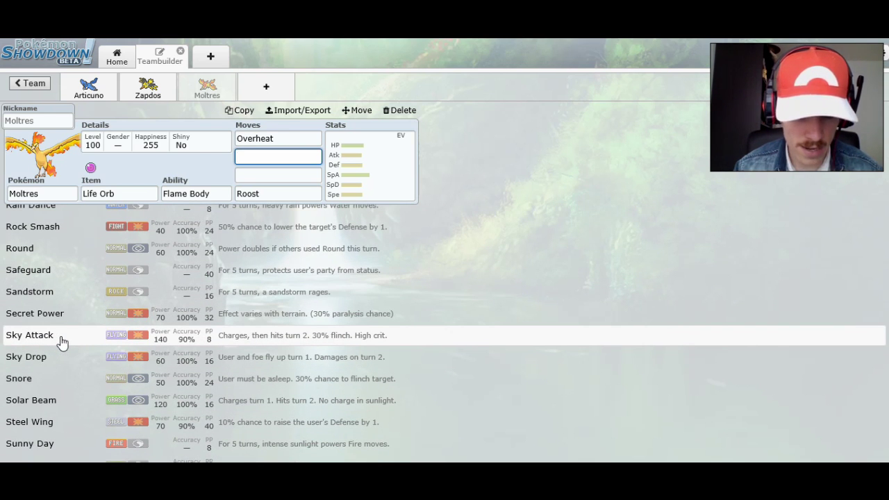
{"action": "left_click", "coordinate": [61, 340]}
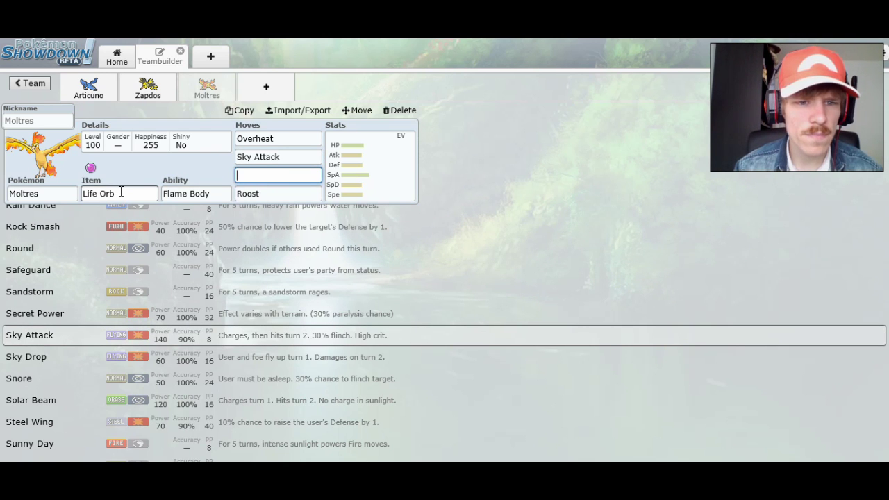
{"action": "scroll", "coordinate": [263, 311], "scroll_direction": "up", "scroll_amount": 10}
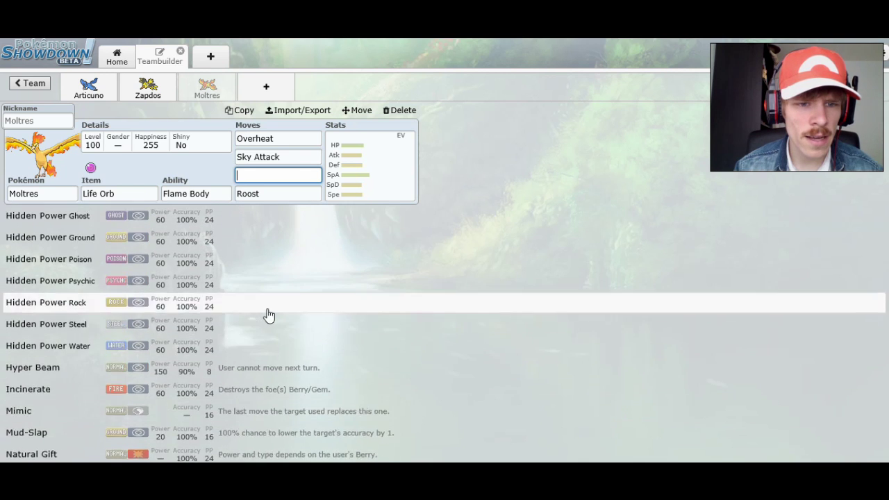
{"action": "scroll", "coordinate": [270, 313], "scroll_direction": "up", "scroll_amount": 5}
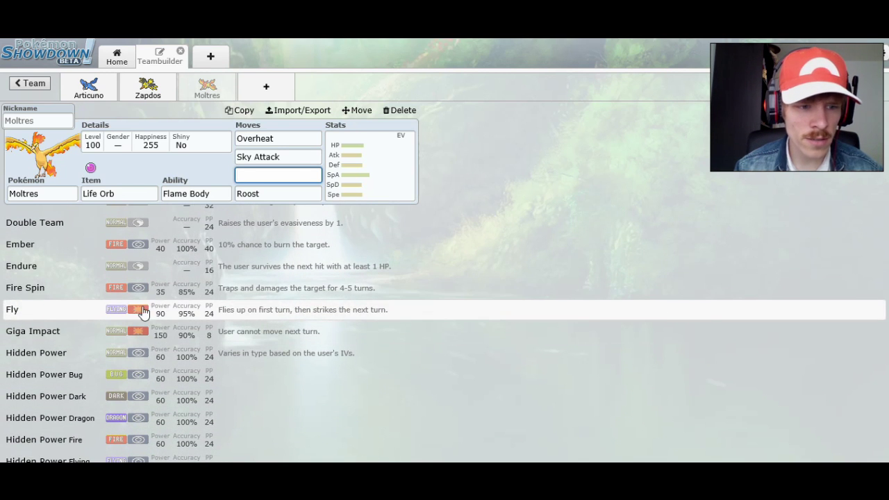
{"action": "type", "text": "will"}
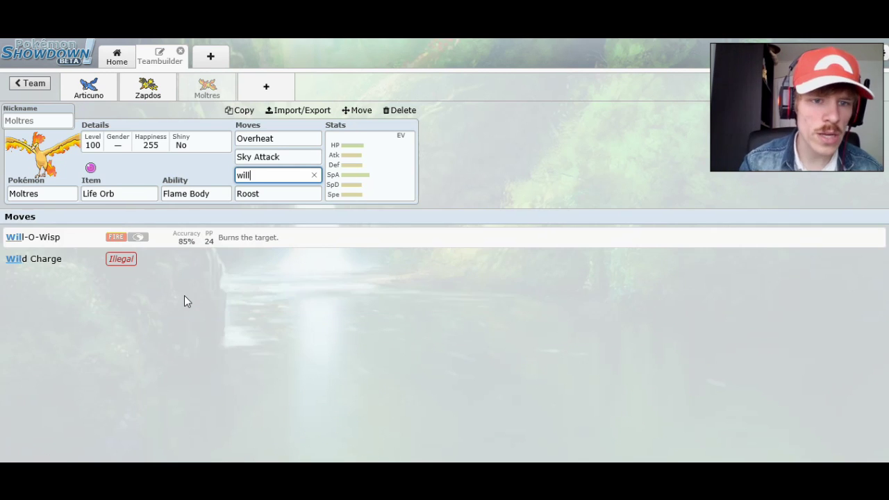
{"action": "key", "text": "BackSpace"}
{"action": "key", "text": "BackSpace"}
{"action": "key", "text": "BackSpace"}
{"action": "key", "text": "BackSpace"}
{"action": "type", "text": "tail"}
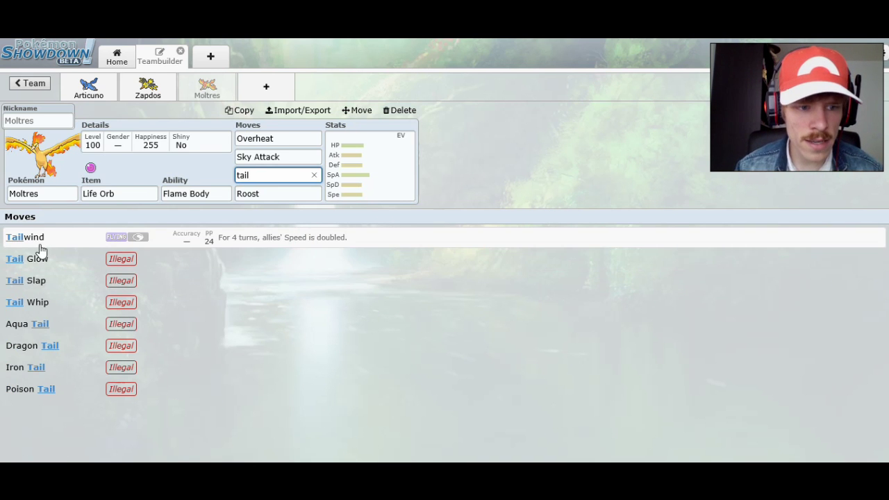
{"action": "left_click", "coordinate": [41, 245]}
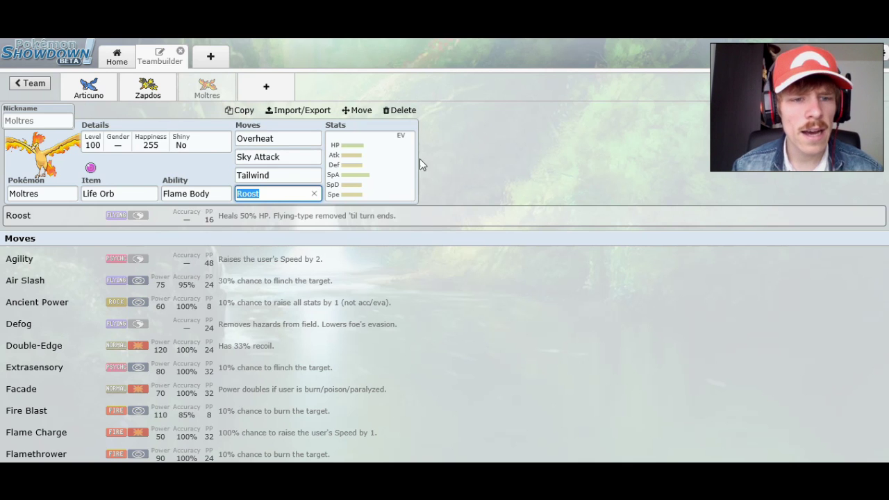
Step: Set Moltres's Attack EVs to 128
{"action": "left_click", "coordinate": [391, 168]}
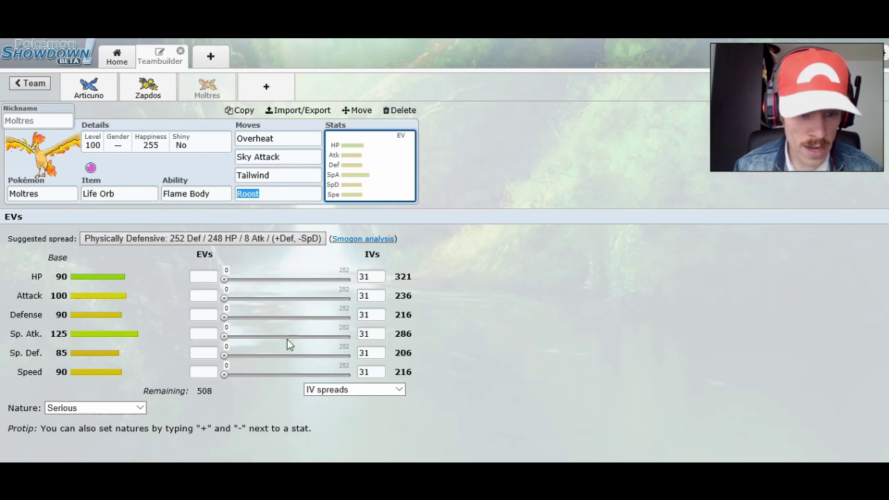
{"action": "left_click_drag", "start_coordinate": [225, 306], "coordinate": [290, 303]}
{"action": "double_click", "coordinate": [208, 296]}
{"action": "type", "text": "127"}
{"action": "key", "text": "BackSpace"}
{"action": "type", "text": "8"}
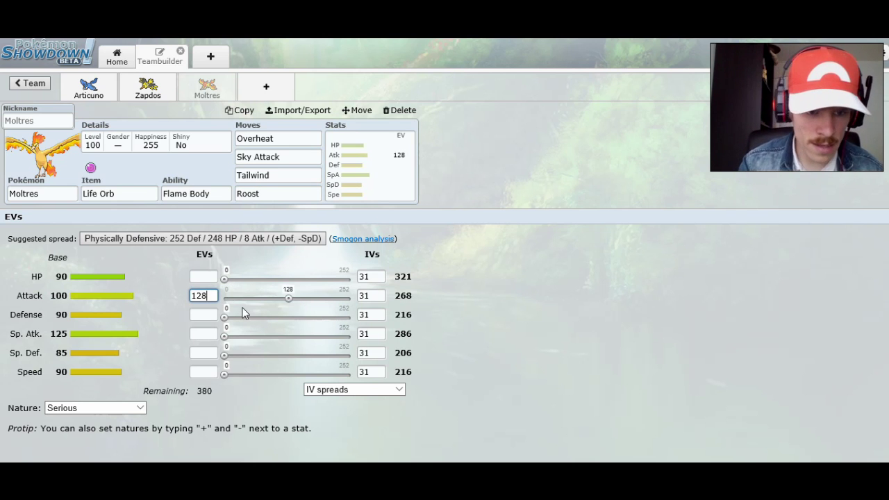
Step: Max Speed at 252 (+), mark Sp. Def (−) for Naive, and put 128 EVs in Sp. Atk
{"action": "left_click_drag", "start_coordinate": [226, 373], "coordinate": [397, 386]}
{"action": "left_click", "coordinate": [208, 373]}
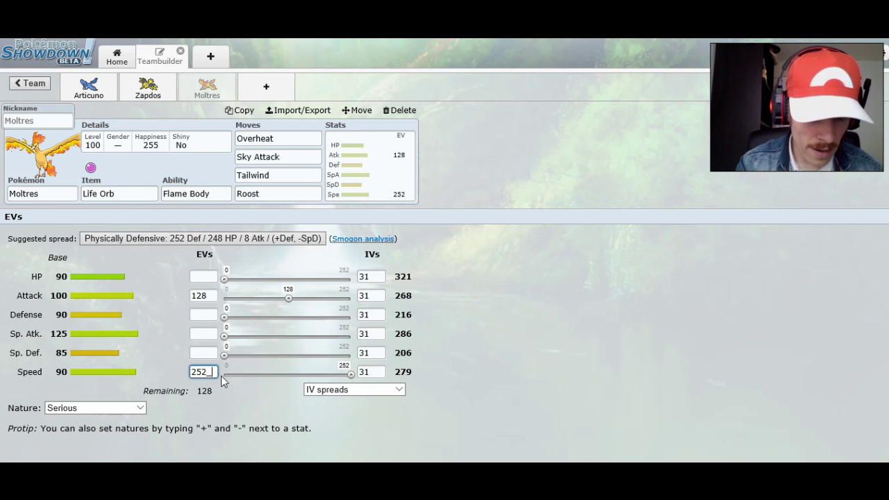
{"action": "type", "text": "+"}
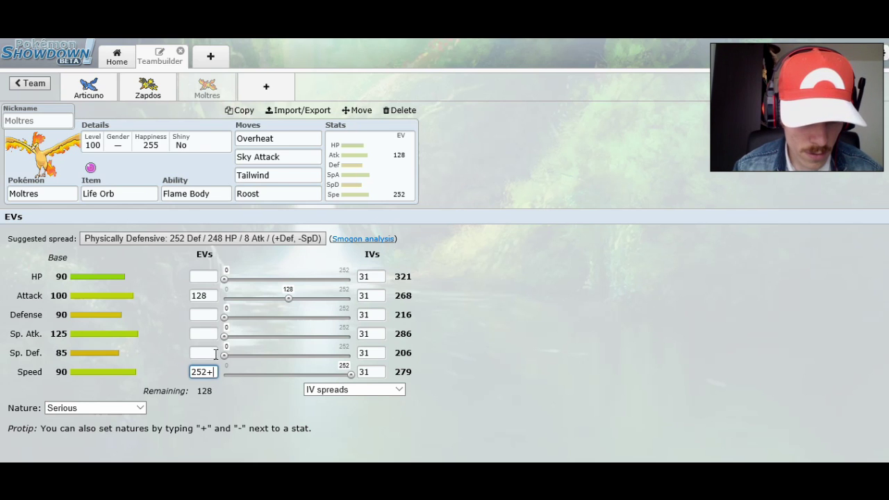
{"action": "left_click", "coordinate": [210, 353]}
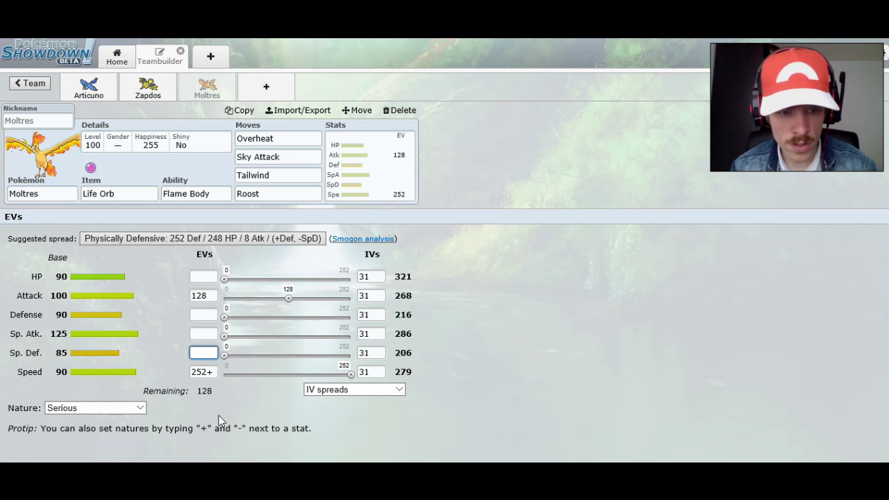
{"action": "type", "text": "-"}
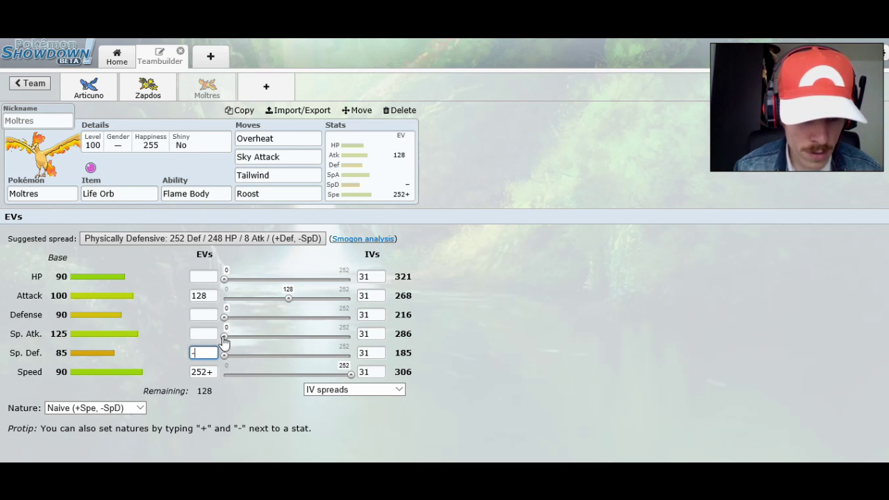
{"action": "left_click_drag", "start_coordinate": [224, 341], "coordinate": [308, 343]}
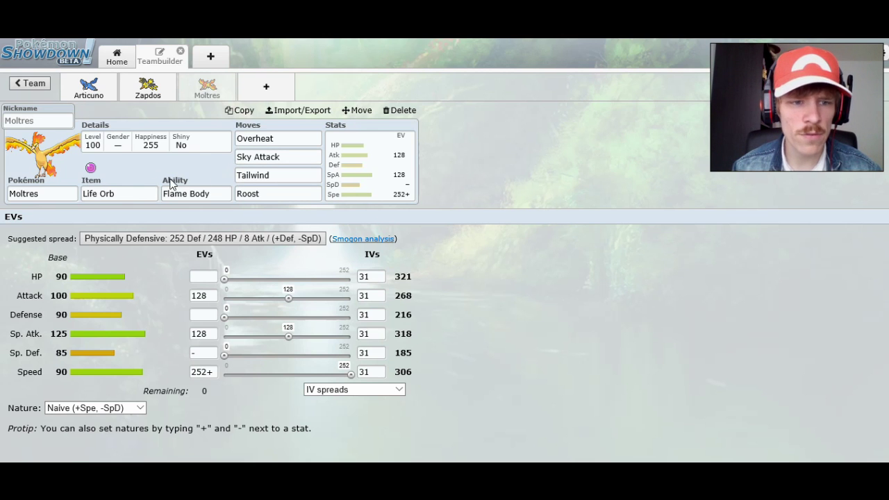
Step: Check Moltres's Life Orb item and Sky Attack move, then open its EV and IV spread
{"action": "left_click", "coordinate": [141, 192]}
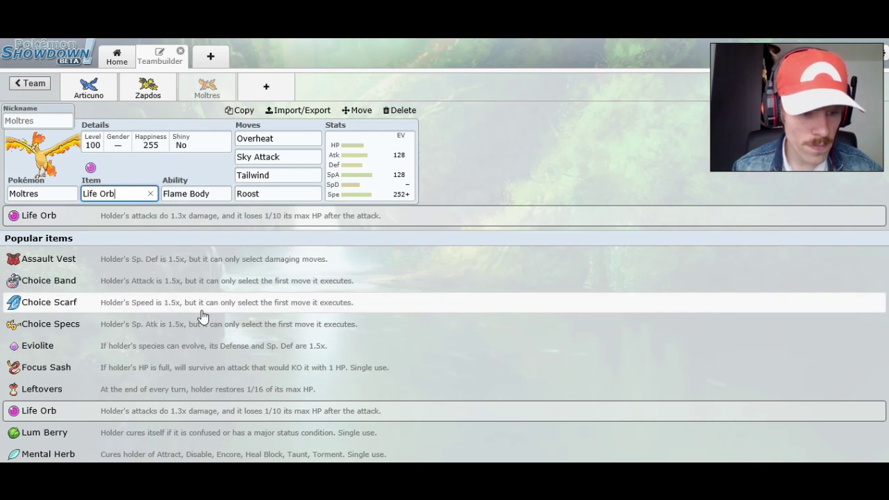
{"action": "scroll", "coordinate": [202, 313], "scroll_direction": "down", "scroll_amount": 3}
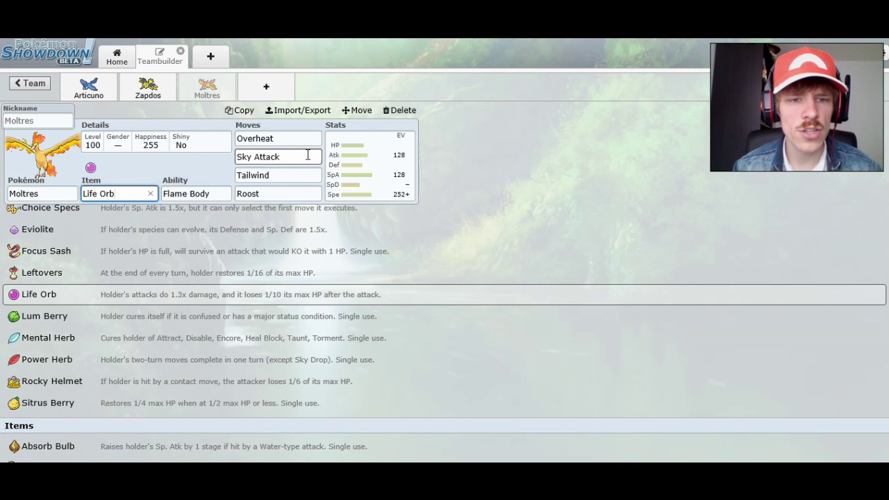
{"action": "left_click", "coordinate": [308, 155]}
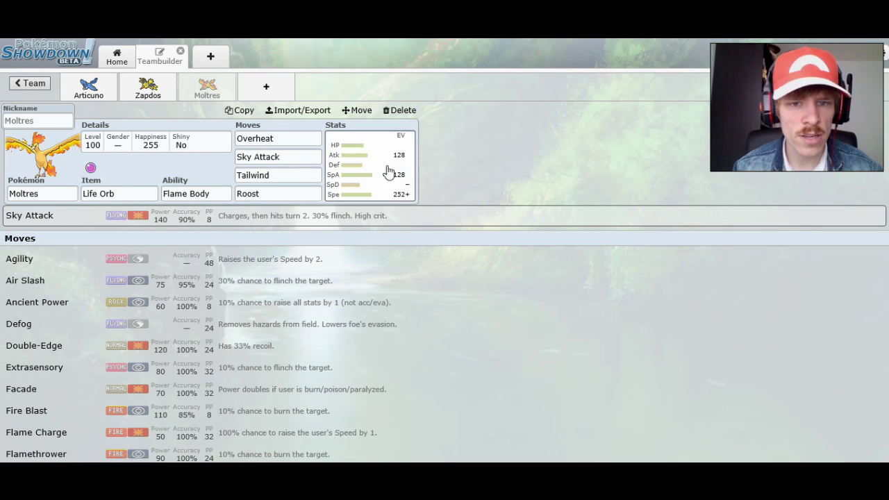
{"action": "left_click", "coordinate": [117, 193]}
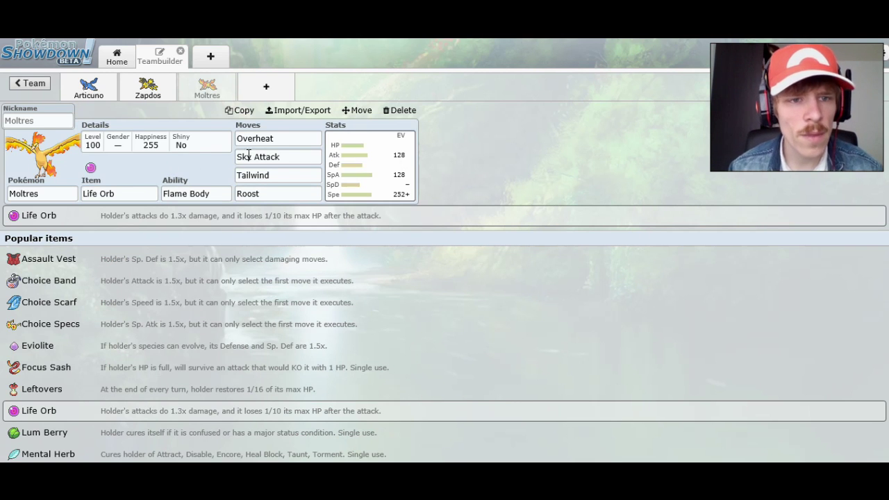
{"action": "left_click", "coordinate": [351, 183]}
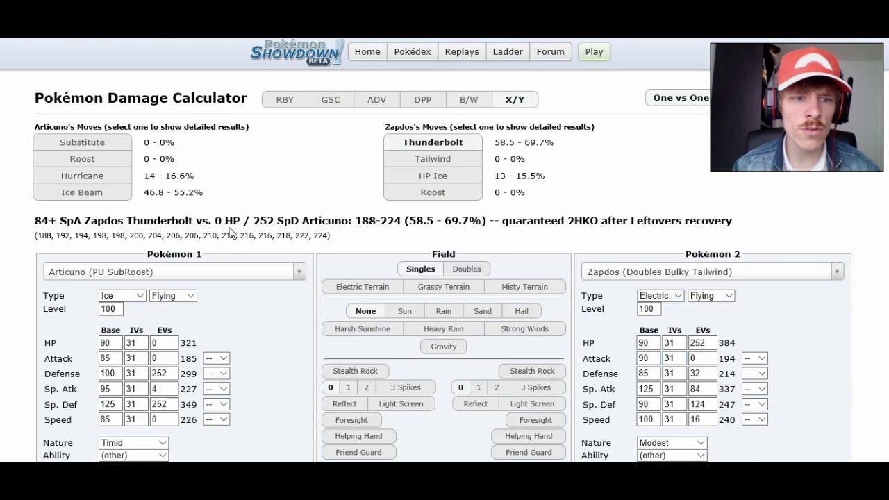
Step: Search 'articuno' and load Articuno (Blank Set) as Pokémon 1 in the damage calculator
{"action": "scroll", "coordinate": [235, 261], "scroll_direction": "down", "scroll_amount": 2}
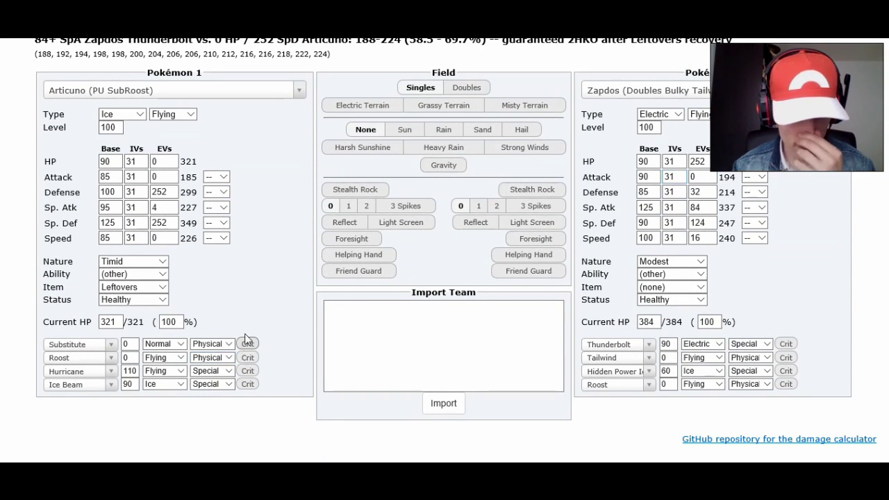
{"action": "left_click", "coordinate": [226, 94]}
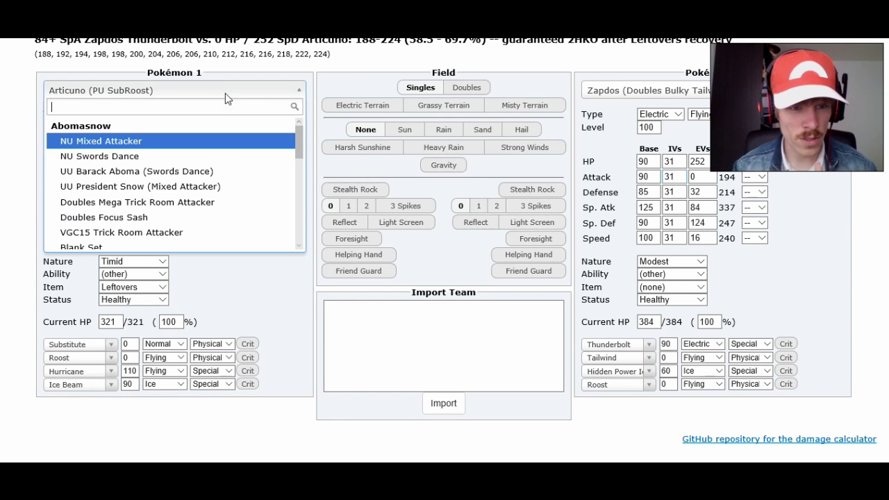
{"action": "type", "text": "art"}
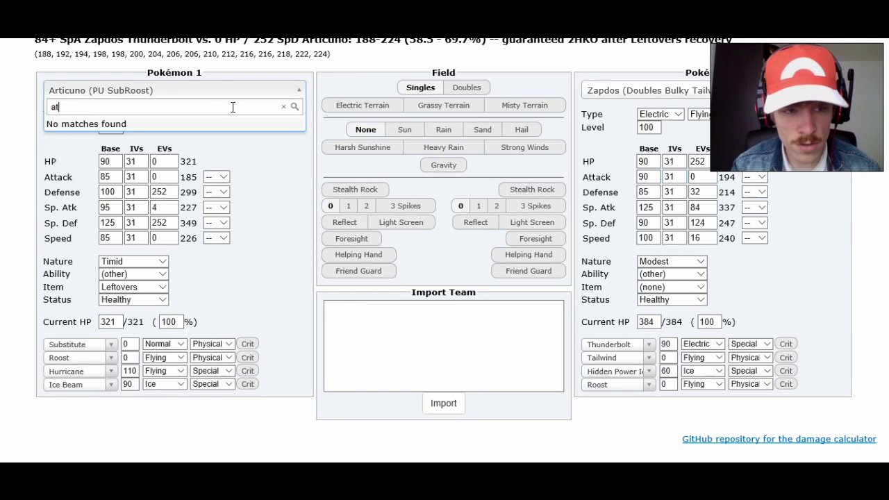
{"action": "type", "text": "icuno"}
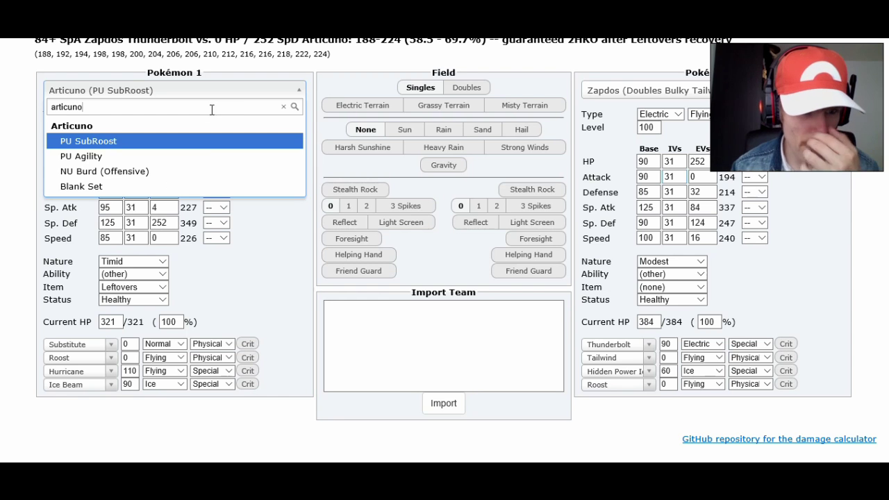
{"action": "left_click", "coordinate": [143, 187]}
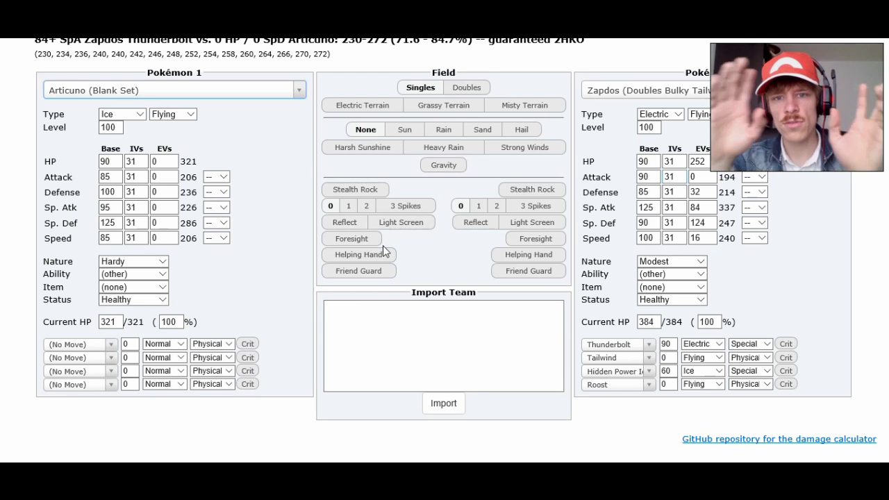
{"action": "scroll", "coordinate": [408, 248], "scroll_direction": "up", "scroll_amount": 3}
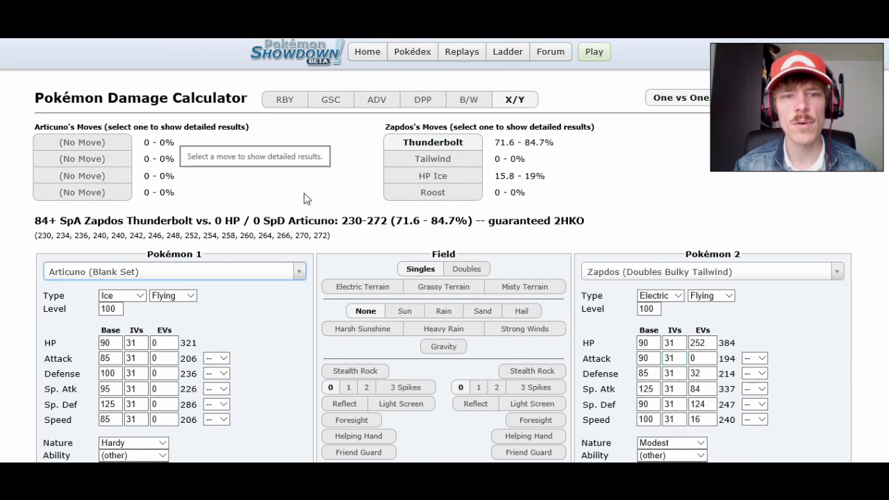
{"action": "scroll", "coordinate": [299, 201], "scroll_direction": "down", "scroll_amount": 3}
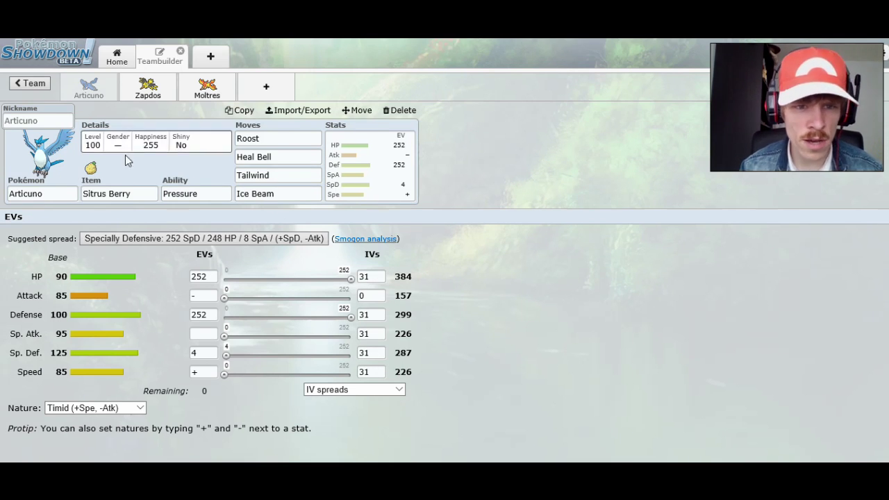
Step: Switch to the Zapdos tab to view its EV spread and nature
{"action": "left_click", "coordinate": [163, 99]}
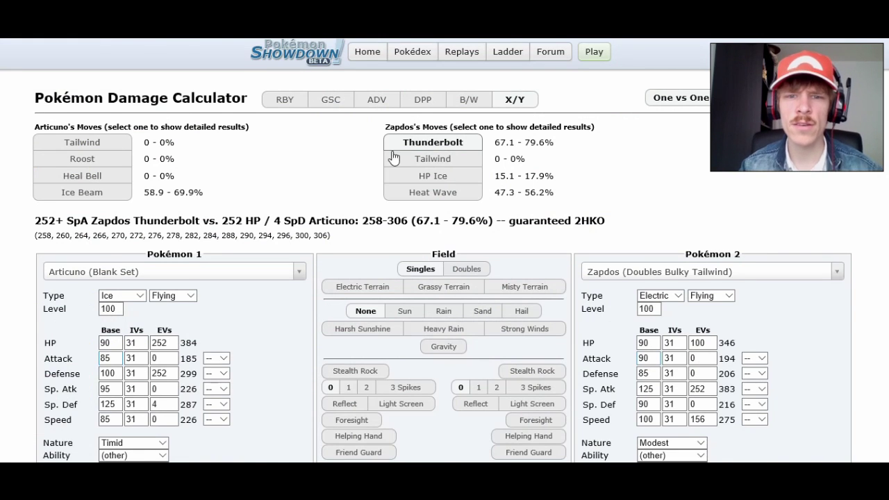
Step: Scroll down the calculator to read Articuno's Ice Beam result against Sitrus Berry Zapdos
{"action": "scroll", "coordinate": [392, 150], "scroll_direction": "down", "scroll_amount": 1}
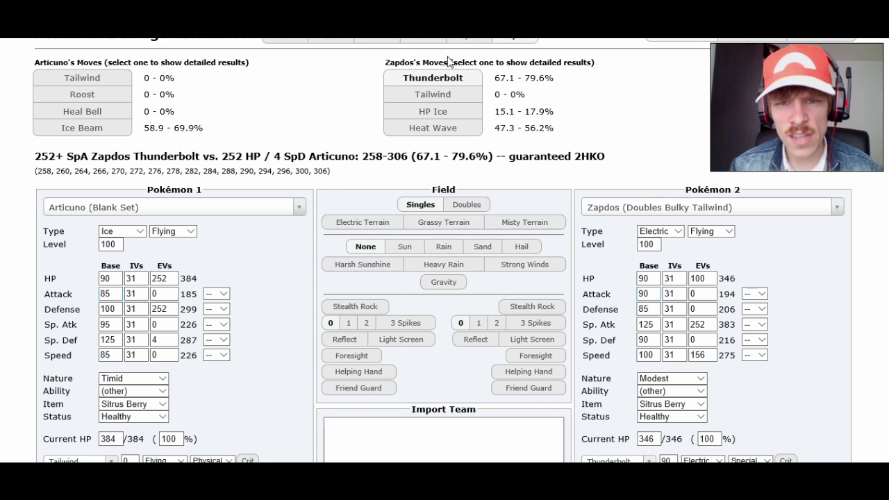
{"action": "scroll", "coordinate": [471, 64], "scroll_direction": "down", "scroll_amount": 1}
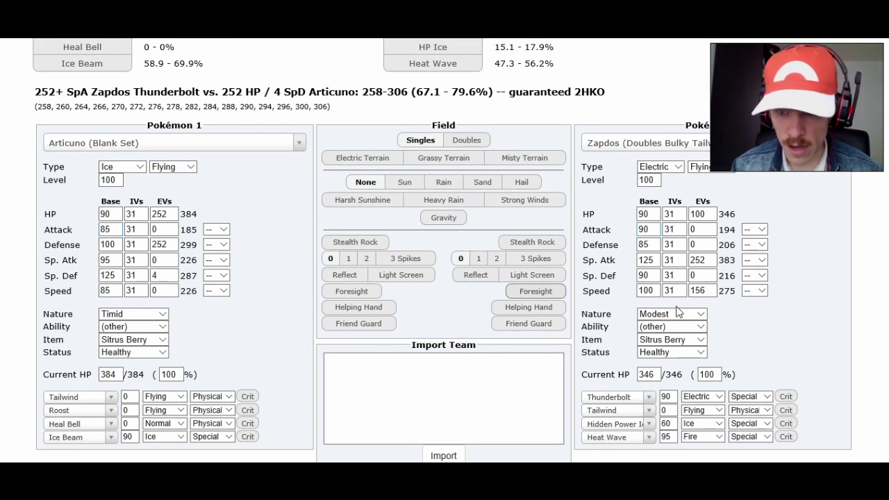
{"action": "scroll", "coordinate": [677, 231], "scroll_direction": "up", "scroll_amount": 1}
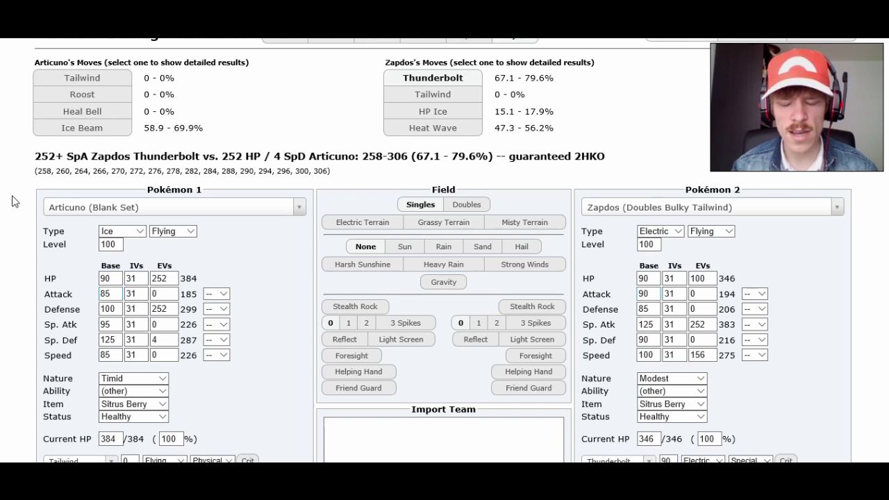
{"action": "scroll", "coordinate": [12, 201], "scroll_direction": "down", "scroll_amount": 2}
{"action": "scroll", "coordinate": [12, 201], "scroll_direction": "up", "scroll_amount": 3}
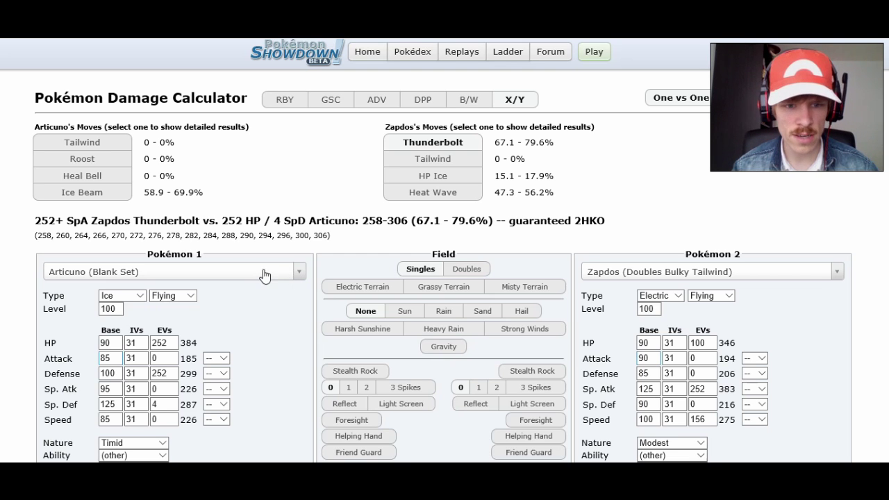
Step: Search the Pokémon 1 set list for Moltres
{"action": "left_click", "coordinate": [296, 274]}
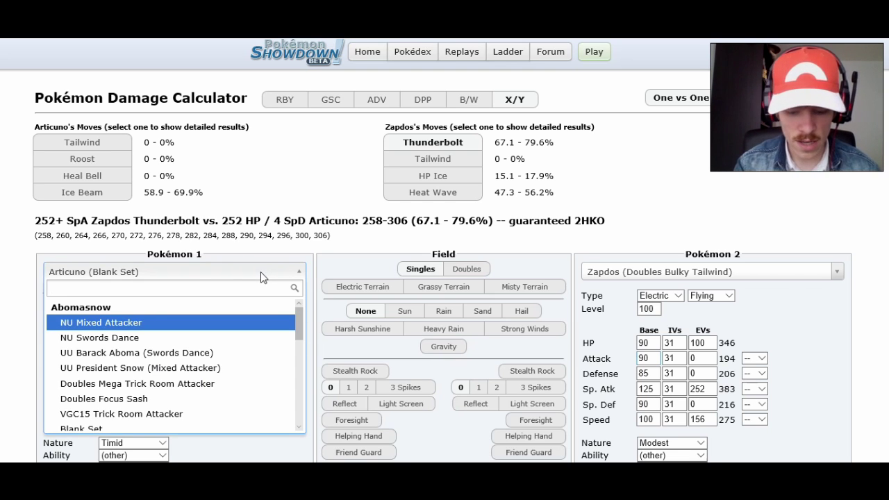
{"action": "type", "text": "Ml"}
{"action": "key", "text": "BackSpace"}
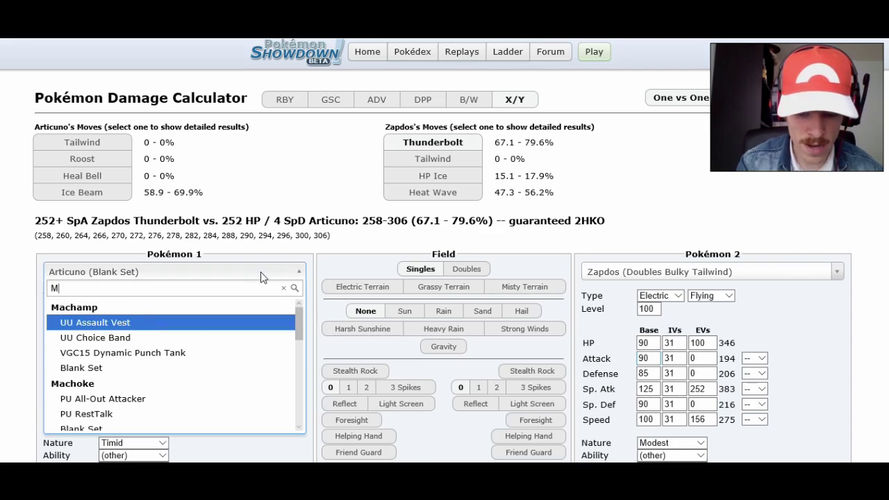
{"action": "type", "text": "oltr"}
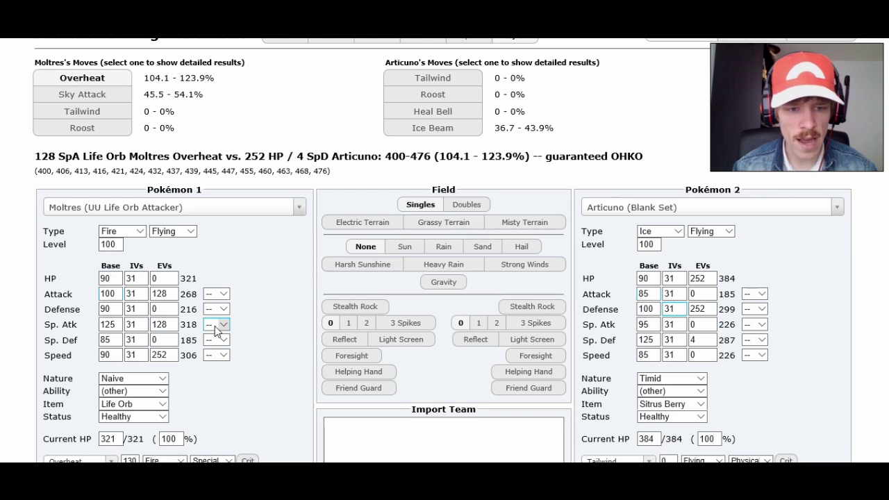
Step: Lower Moltres's Special Attack boost to −2 stages
{"action": "left_click", "coordinate": [216, 331]}
{"action": "left_click", "coordinate": [221, 341]}
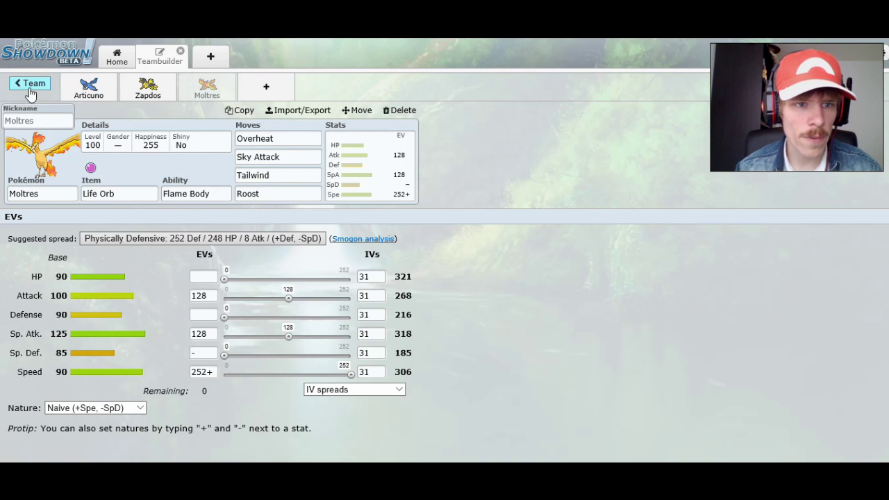
Step: Go from the team overview back to the list of all saved teams
{"action": "left_click", "coordinate": [28, 86]}
{"action": "scroll", "coordinate": [287, 239], "scroll_direction": "down", "scroll_amount": 2}
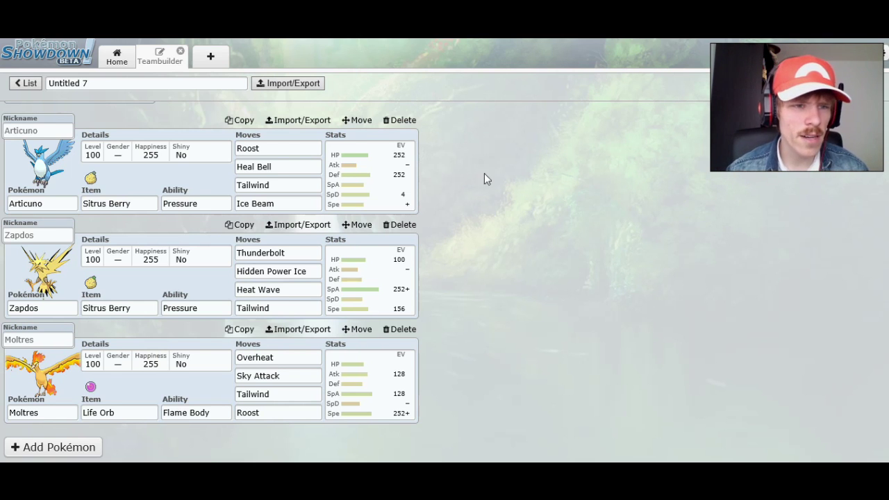
{"action": "scroll", "coordinate": [436, 186], "scroll_direction": "up", "scroll_amount": 1}
{"action": "left_click", "coordinate": [28, 84]}
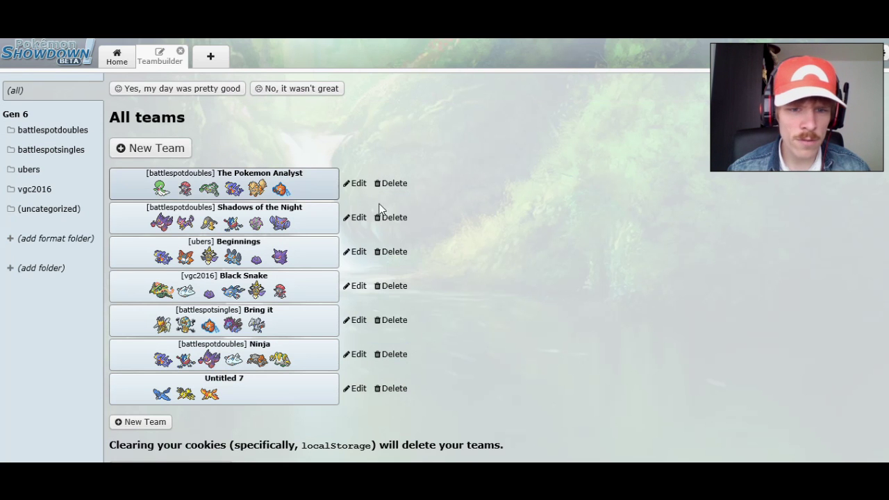
{"action": "left_click", "coordinate": [118, 59]}
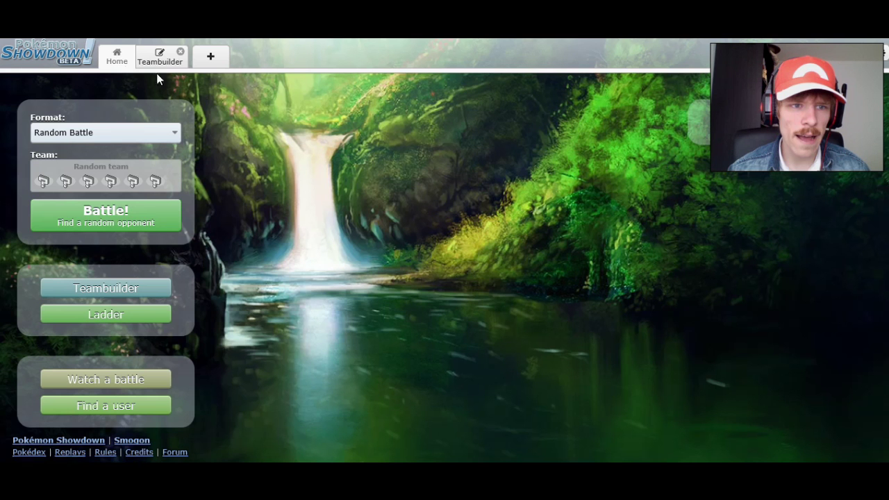